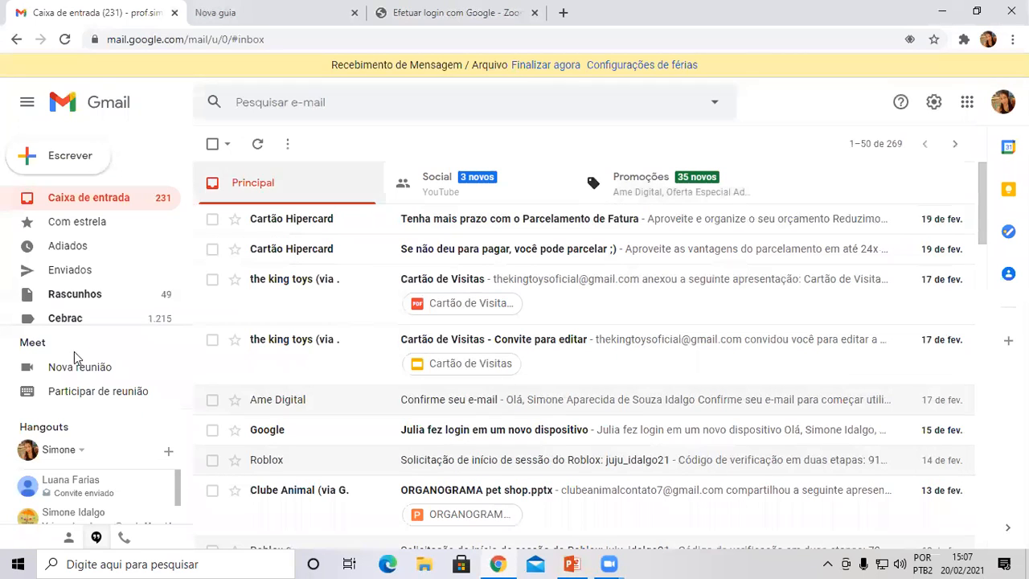
# Switch from the Gmail inbox to the new browser tab to visit hotmail.com.
pyautogui.click(267, 8)
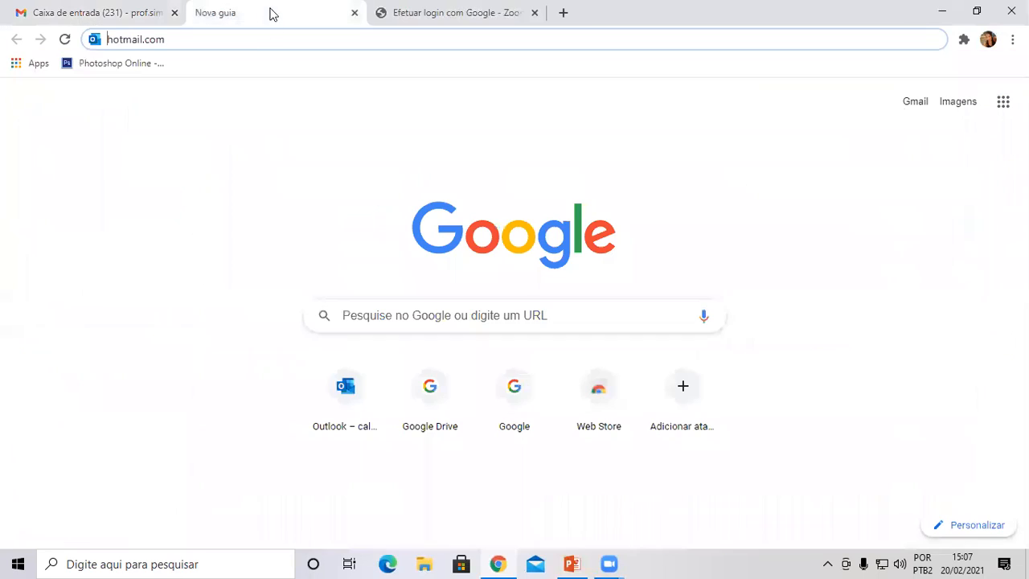
# Go to hotmail.com and sign in with the Outlook account's e-mail and password.
pyautogui.press('Return')
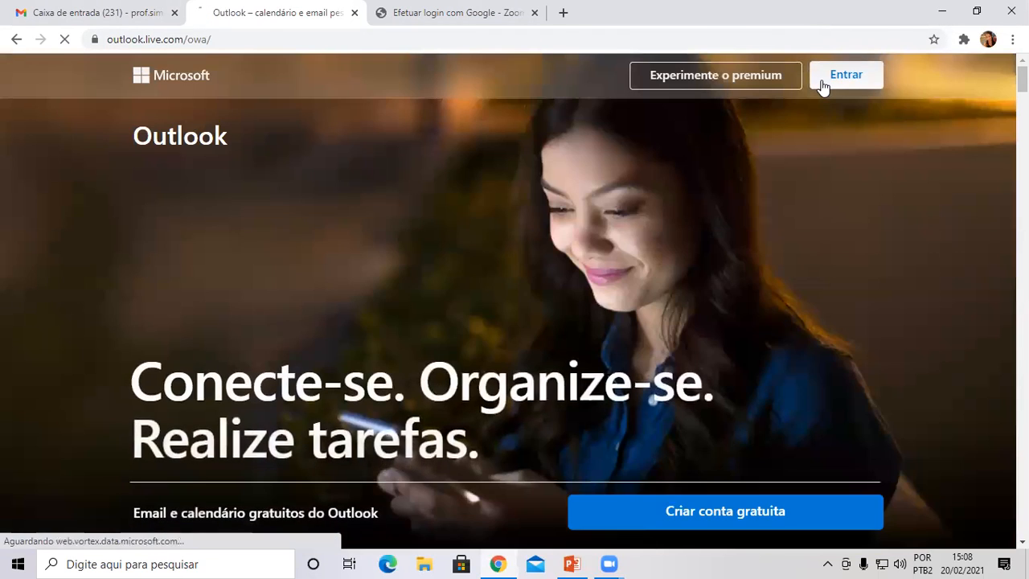
pyautogui.click(822, 81)
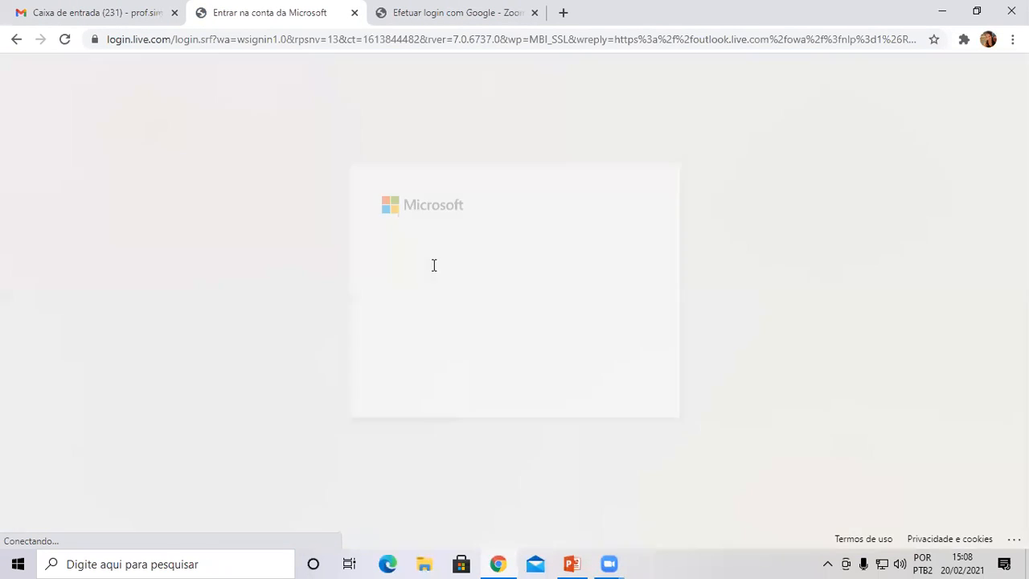
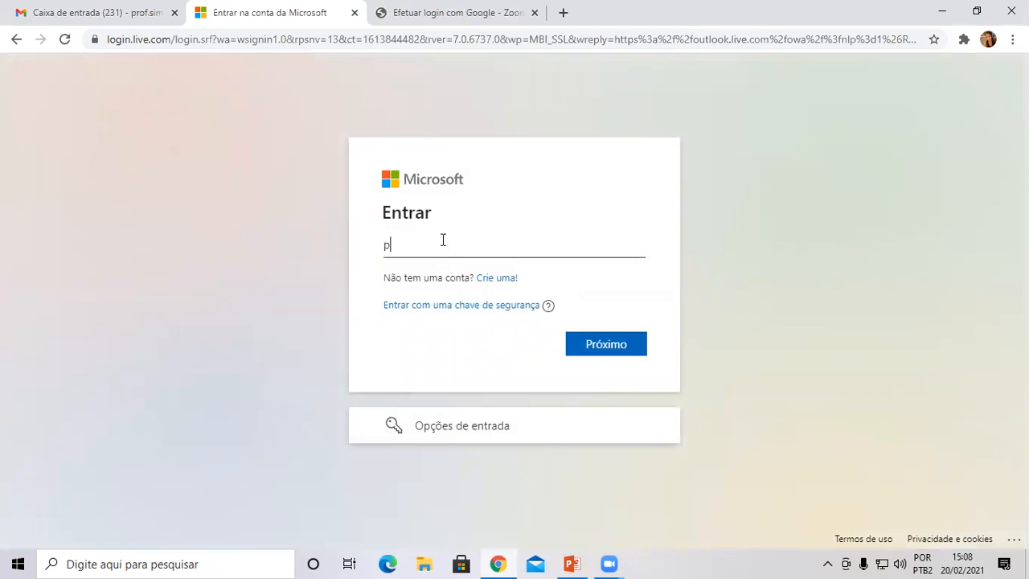
pyautogui.press('Return')
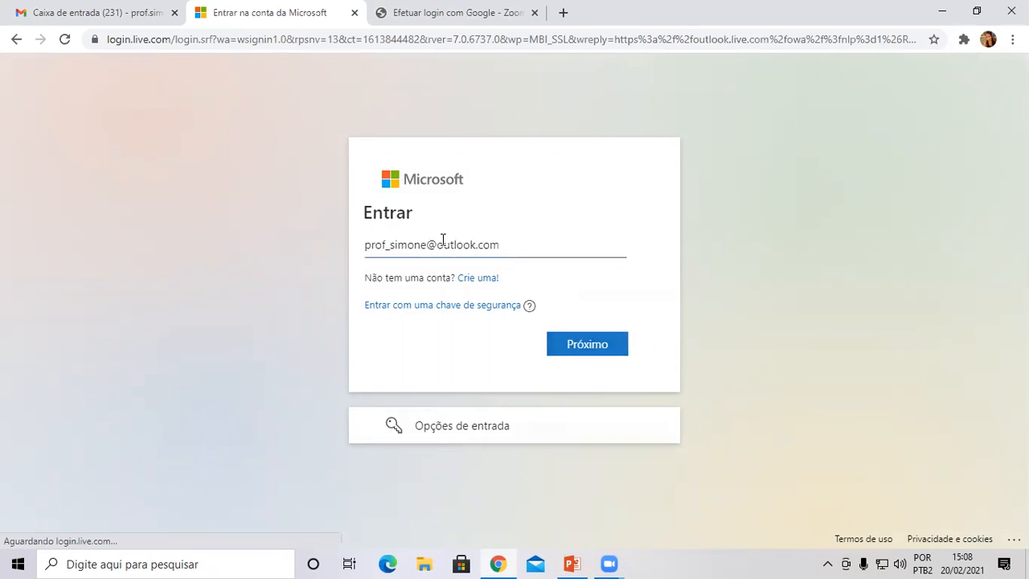
pyautogui.write('••')
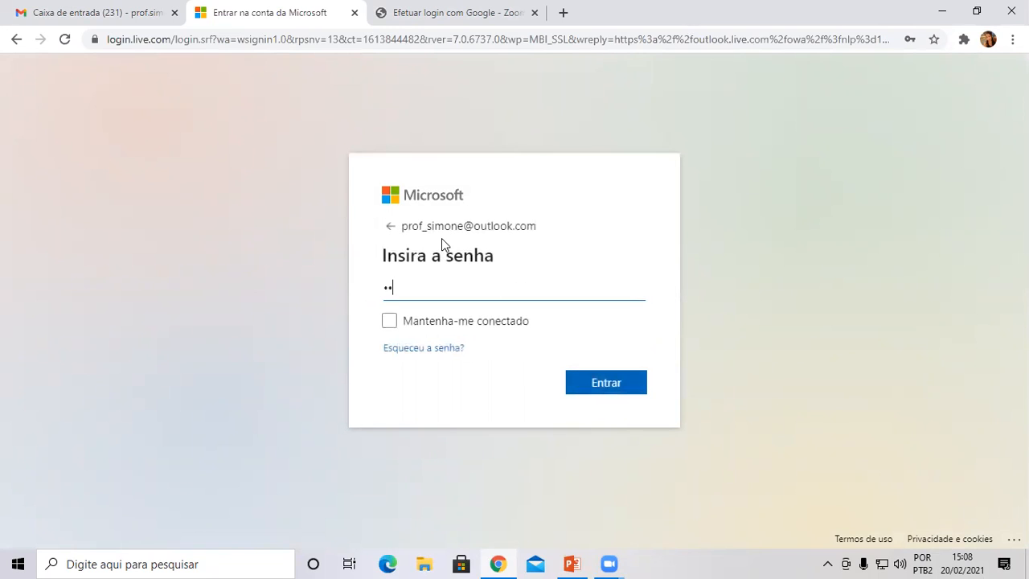
pyautogui.write('••••••••')
pyautogui.press('Return')
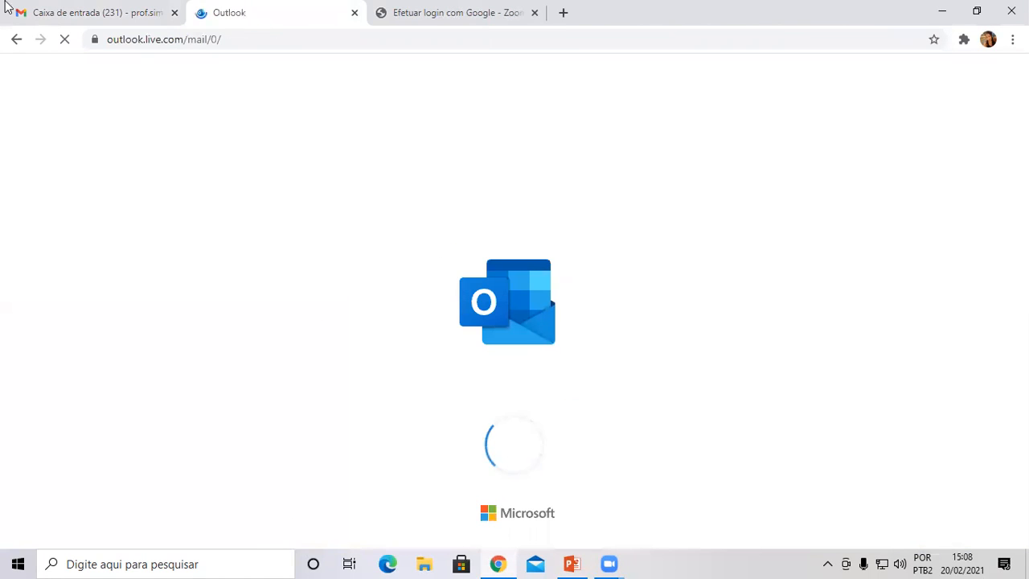
# Start a new Gmail message and try minimising, full-screen and restoring its window.
pyautogui.click(88, 14)
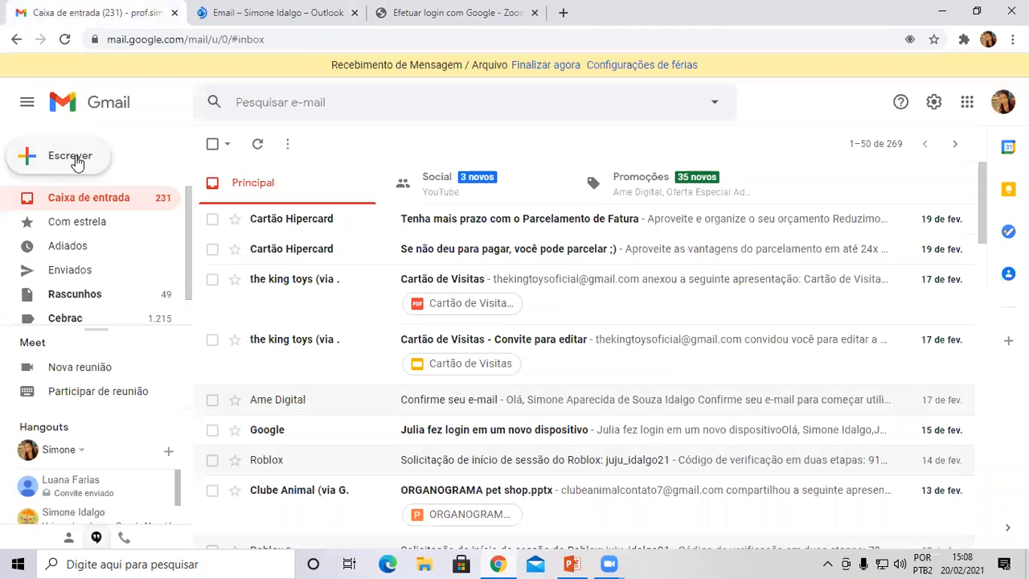
pyautogui.click(76, 163)
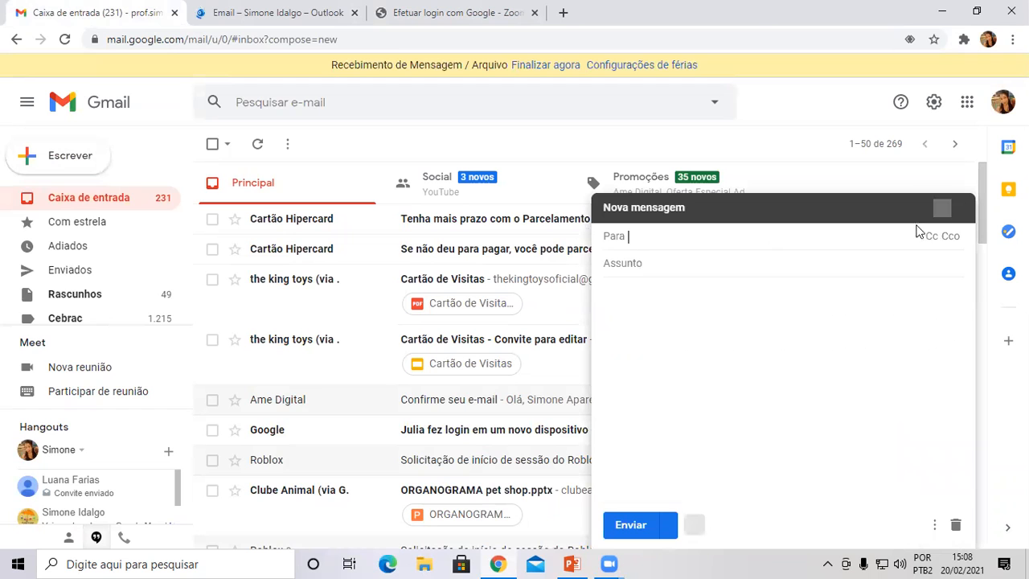
pyautogui.click(676, 200)
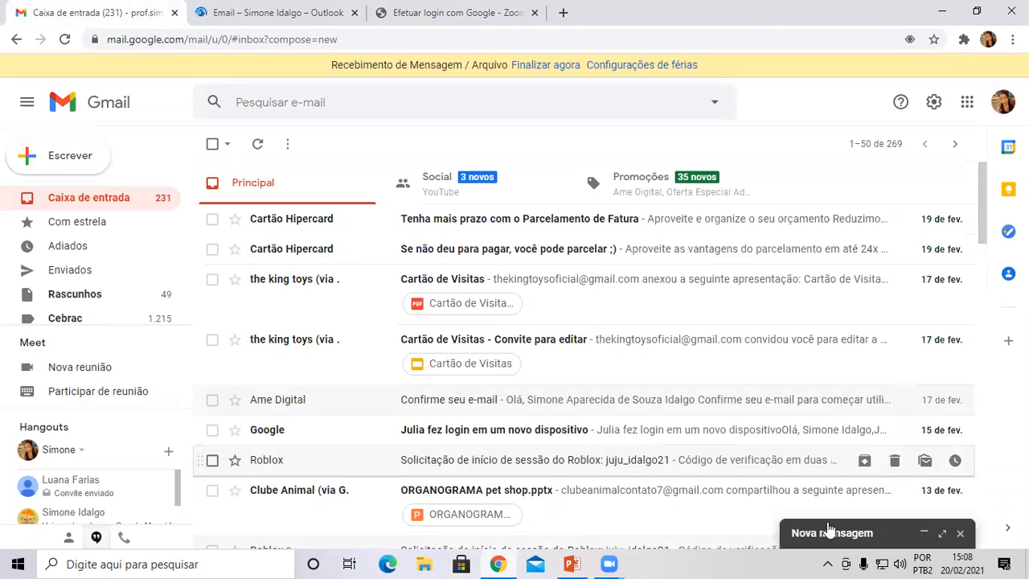
pyautogui.click(942, 534)
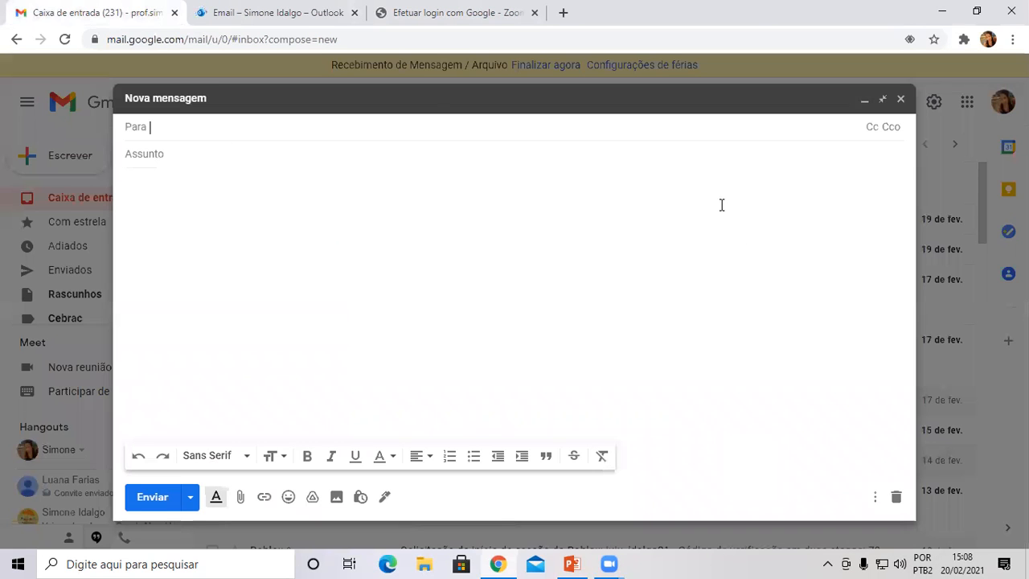
pyautogui.click(395, 97)
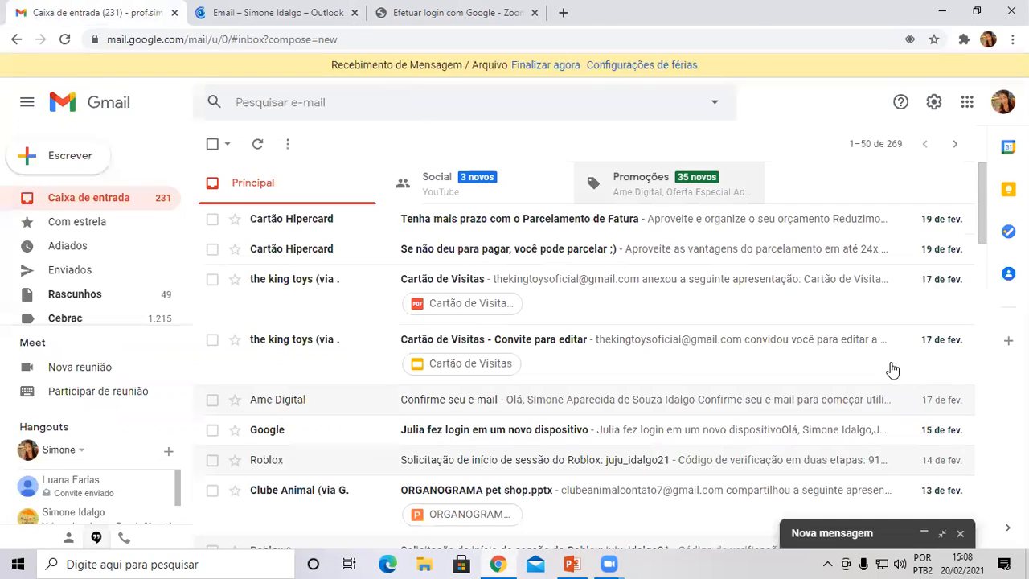
pyautogui.click(945, 536)
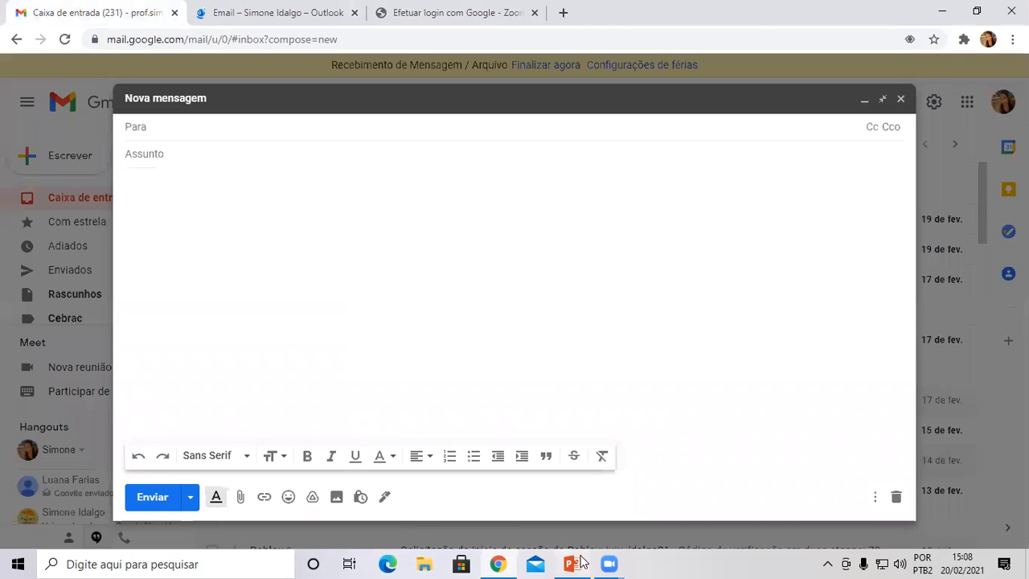
pyautogui.click(571, 564)
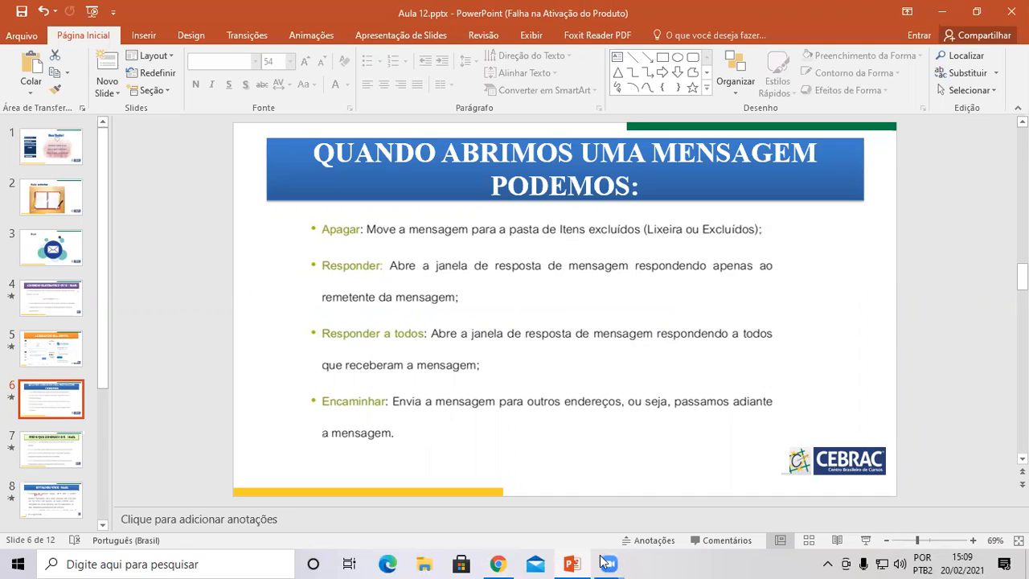
# Bring the browser back to Gmail's empty new-message window.
pyautogui.click(496, 563)
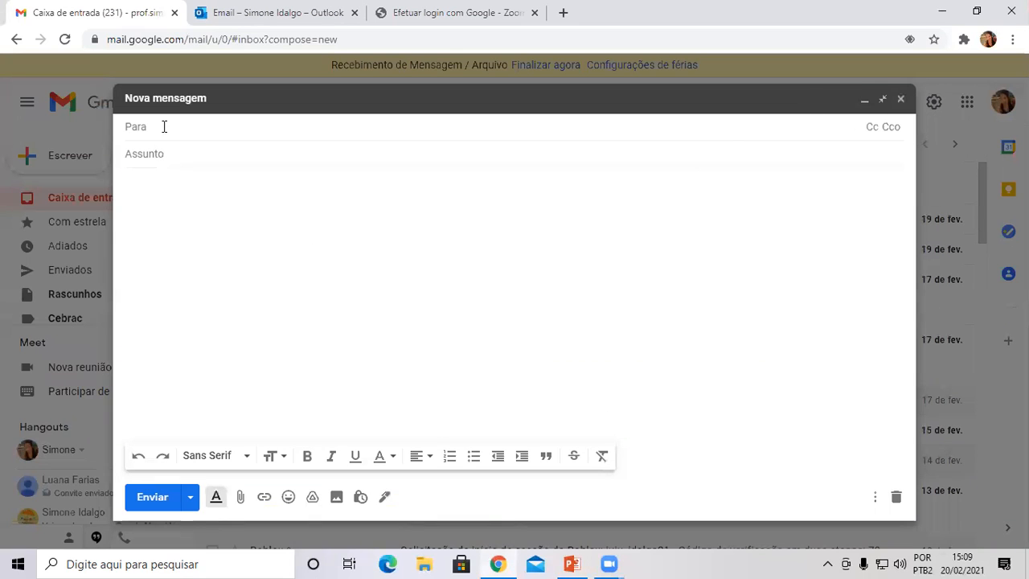
# Close the empty new message and open the 'Cartão de Visitas - Convite para editar' email.
pyautogui.click(166, 154)
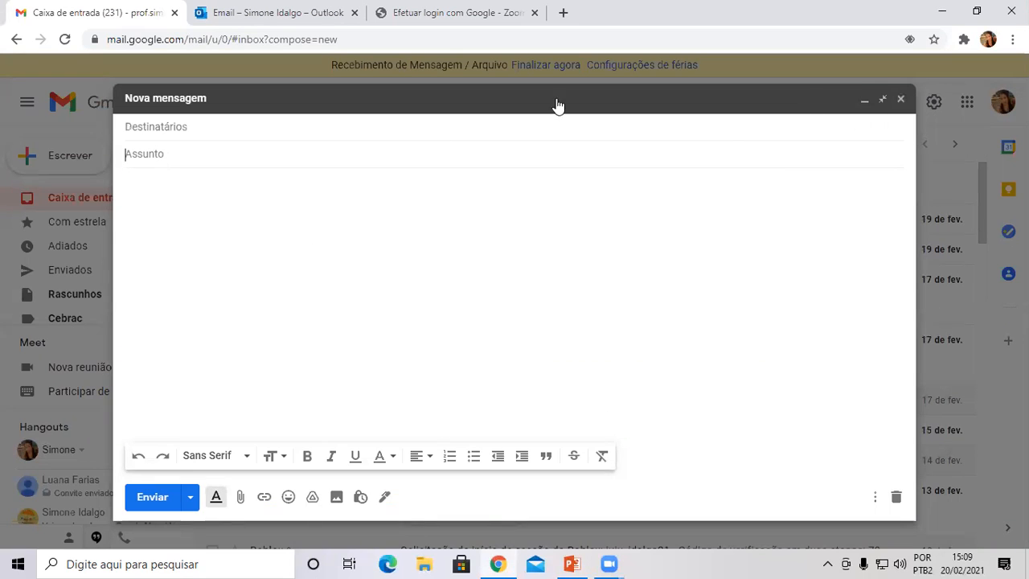
pyautogui.click(900, 98)
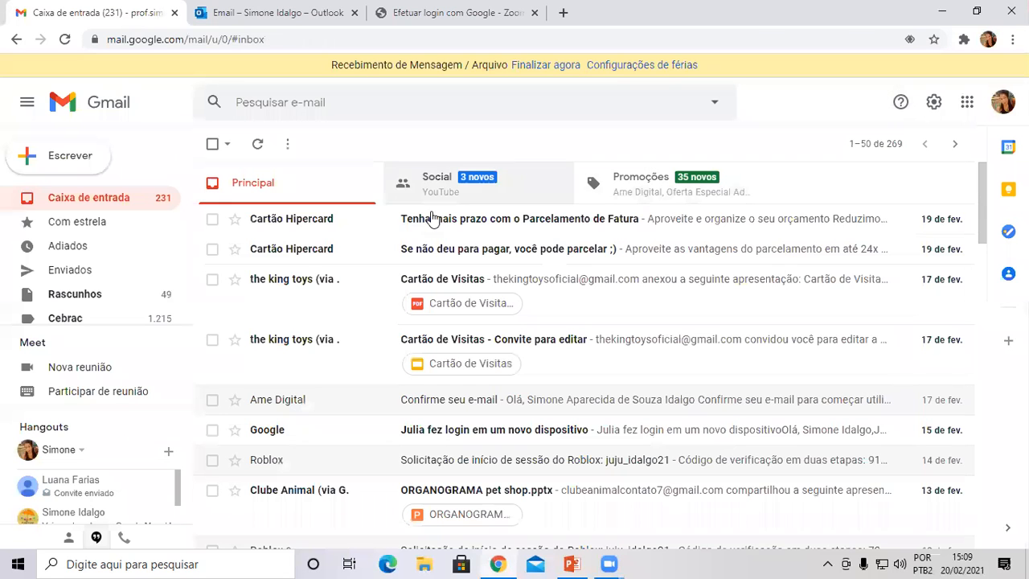
pyautogui.scroll(-4, 377, 374)
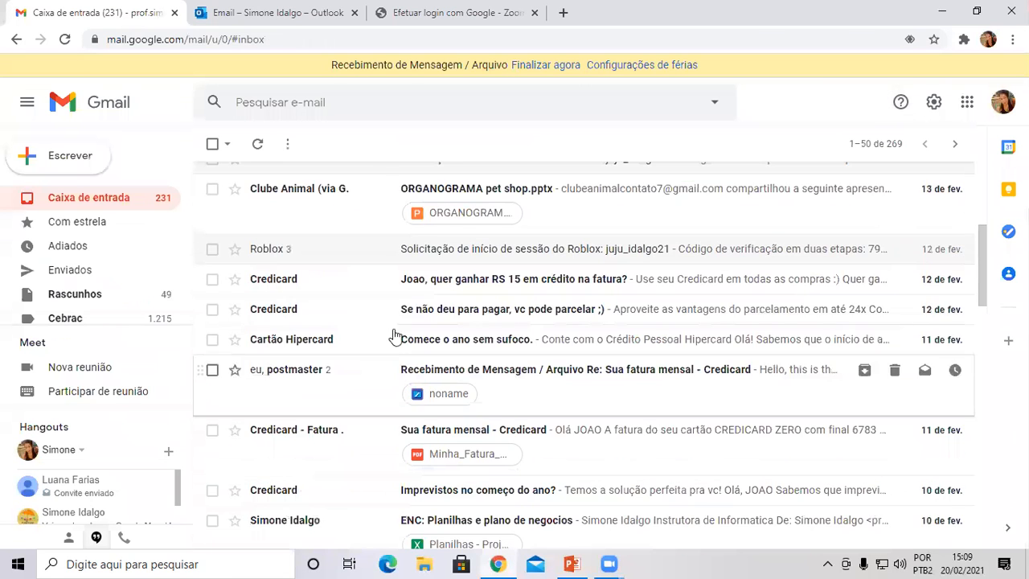
pyautogui.scroll(3, 400, 314)
pyautogui.scroll(1, 400, 313)
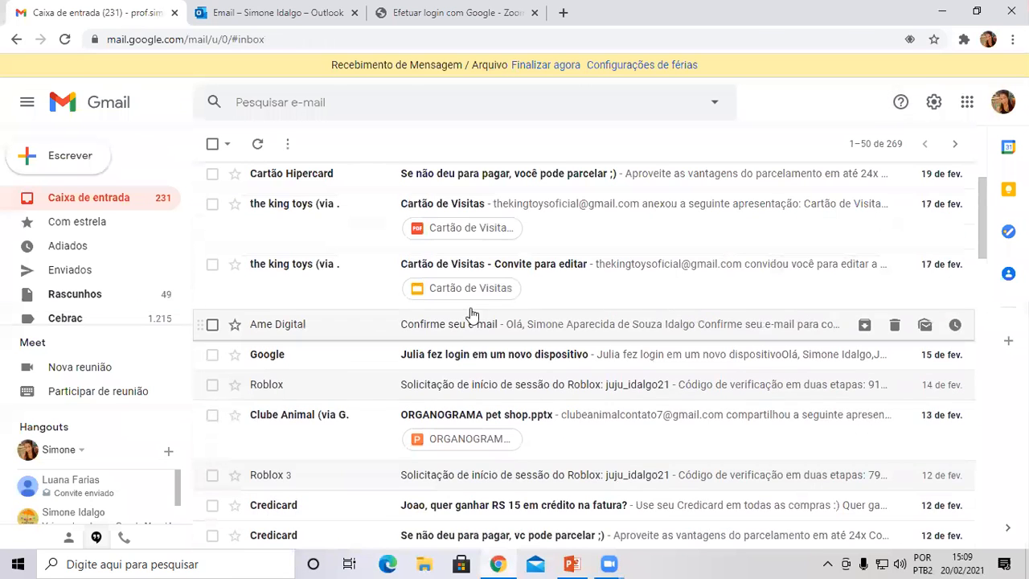
pyautogui.click(526, 268)
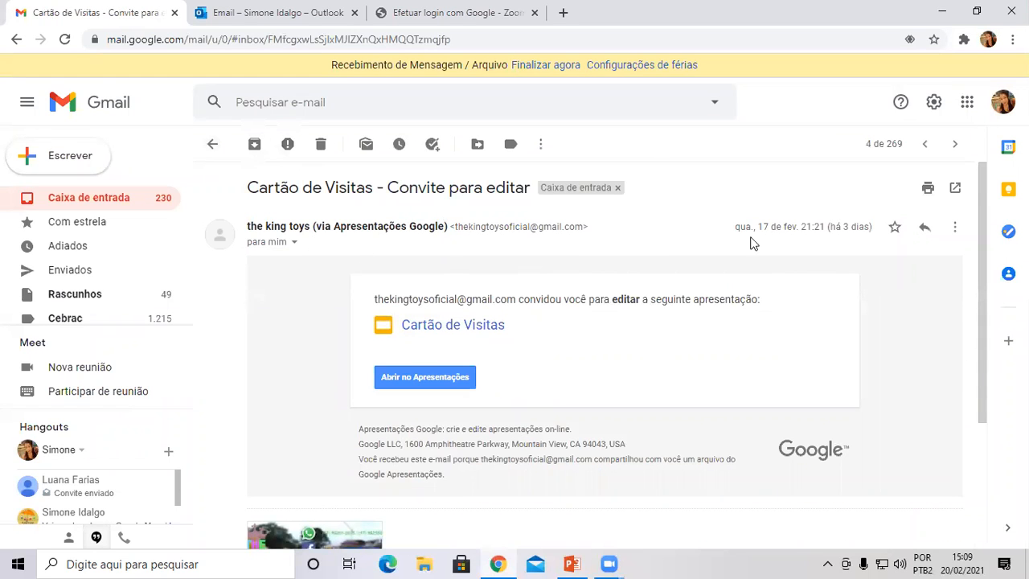
# Start a reply to the Cartão de Visitas invitation with the quoted original expanded.
pyautogui.click(953, 229)
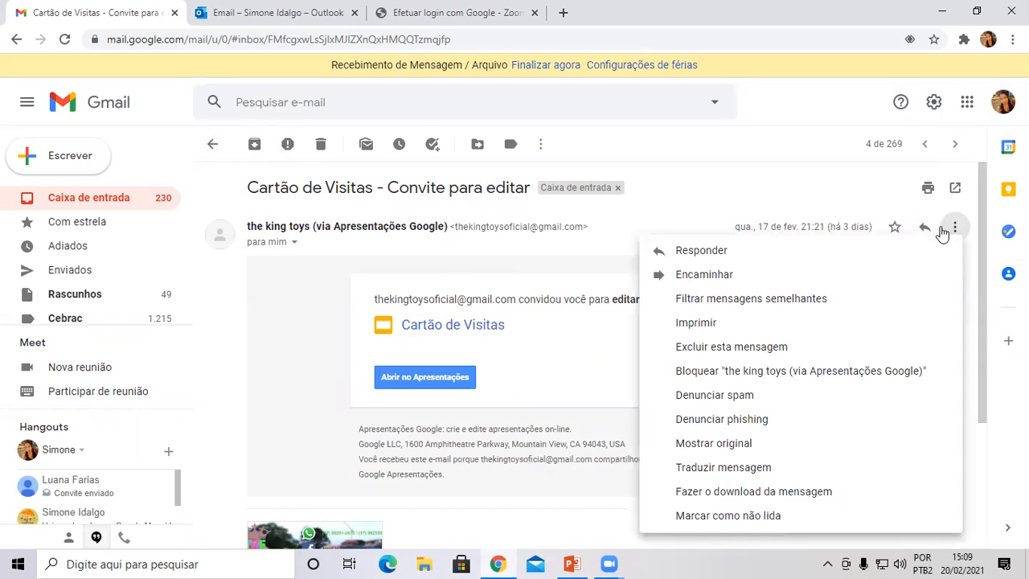
pyautogui.click(701, 251)
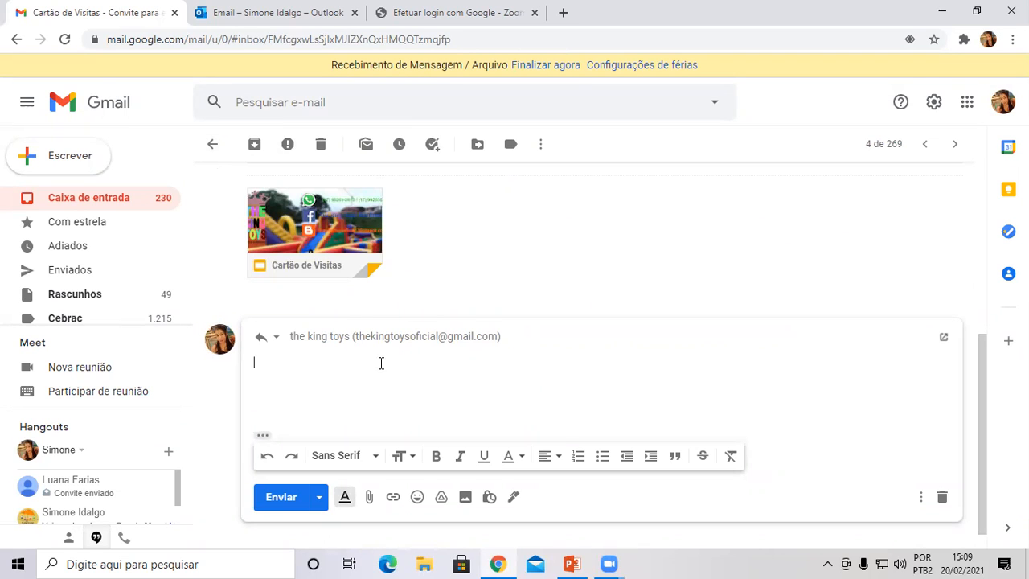
pyautogui.click(263, 435)
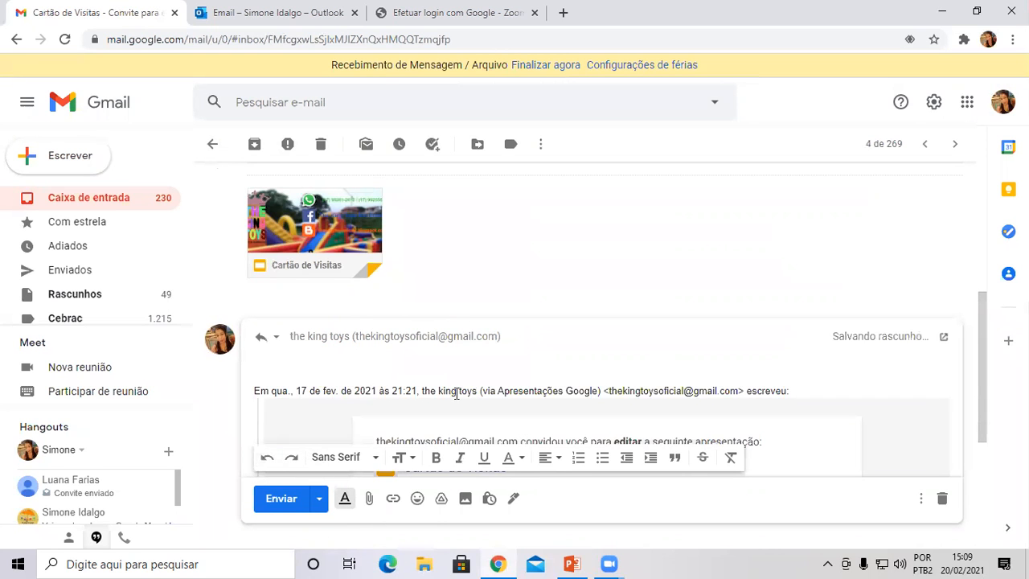
pyautogui.scroll(-5, 561, 385)
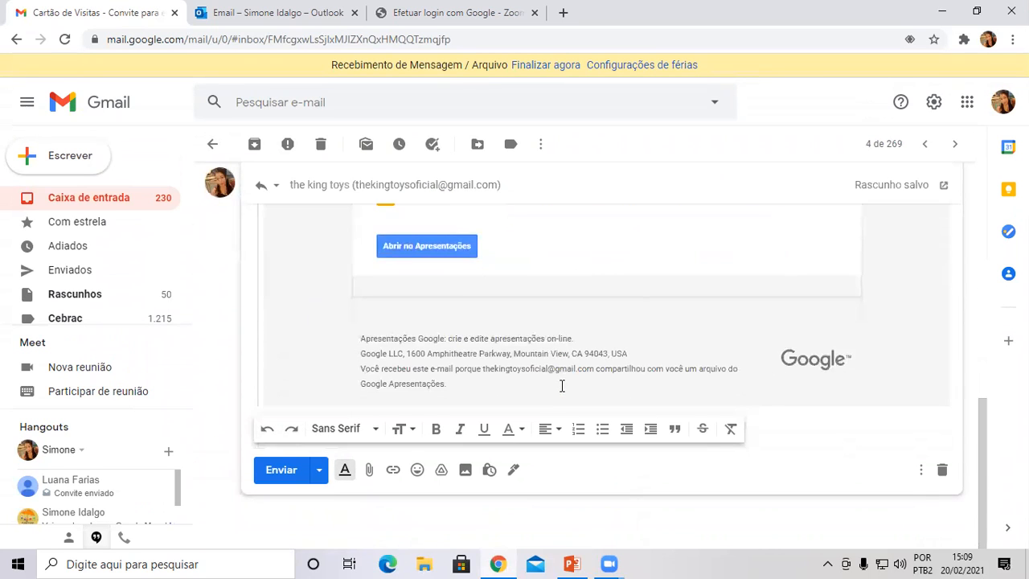
pyautogui.scroll(3, 562, 386)
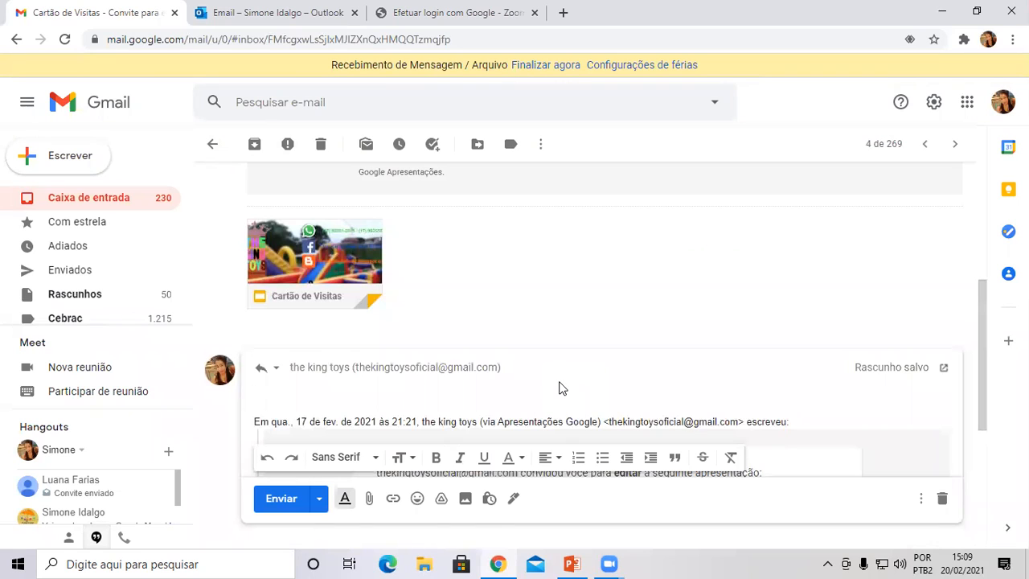
pyautogui.click(561, 388)
# Return to the inbox, reopen the invitation to check its saved reply draft, then go back.
pyautogui.click(16, 38)
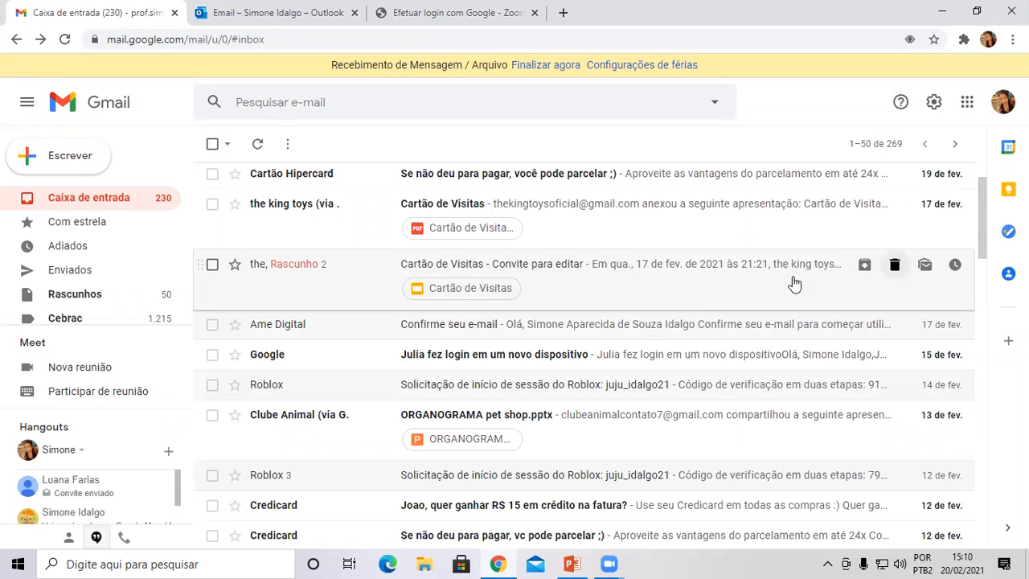
pyautogui.click(686, 271)
pyautogui.click(925, 226)
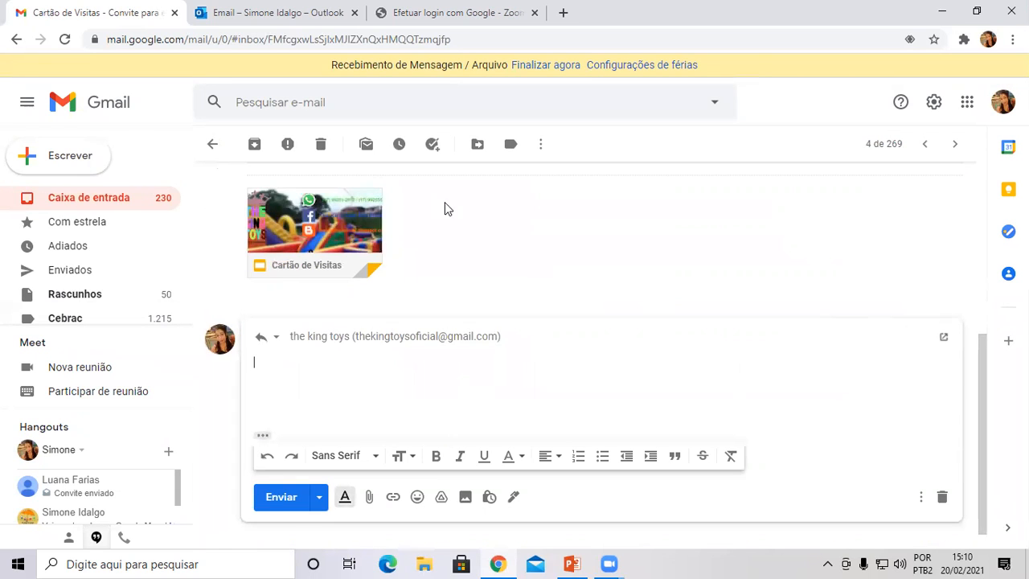
pyautogui.moveTo(328, 237)
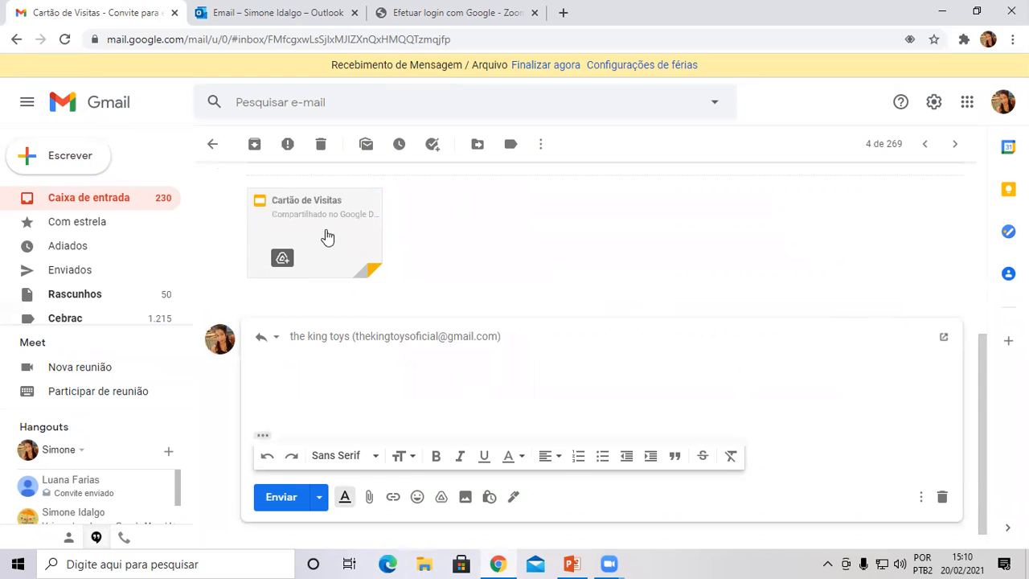
pyautogui.click(213, 144)
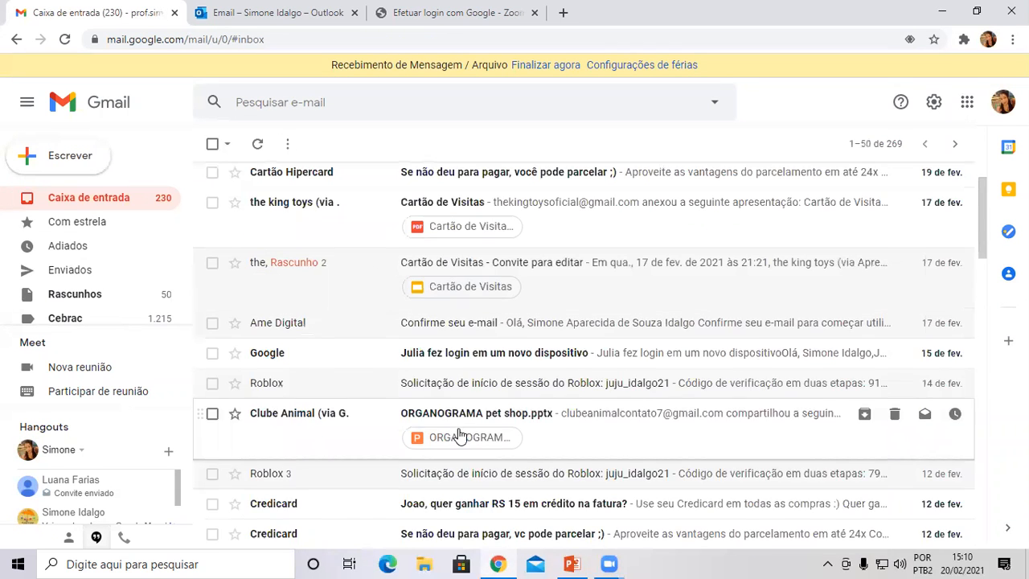
pyautogui.scroll(-2, 474, 378)
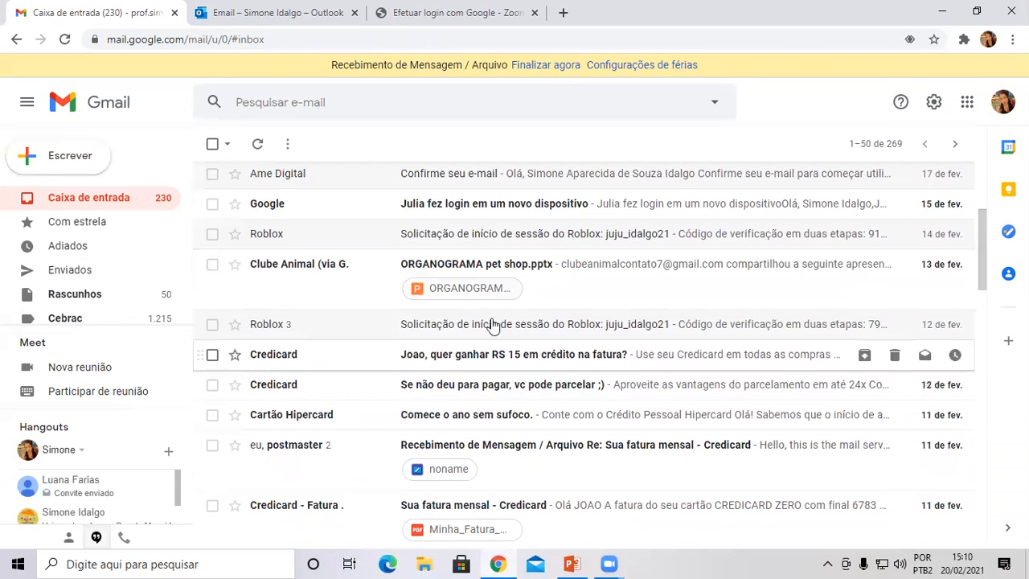
# Forward the ORGANOGRAMA pet shop.pptx email and delete its forwarded-message header lines.
pyautogui.click(605, 267)
pyautogui.click(954, 231)
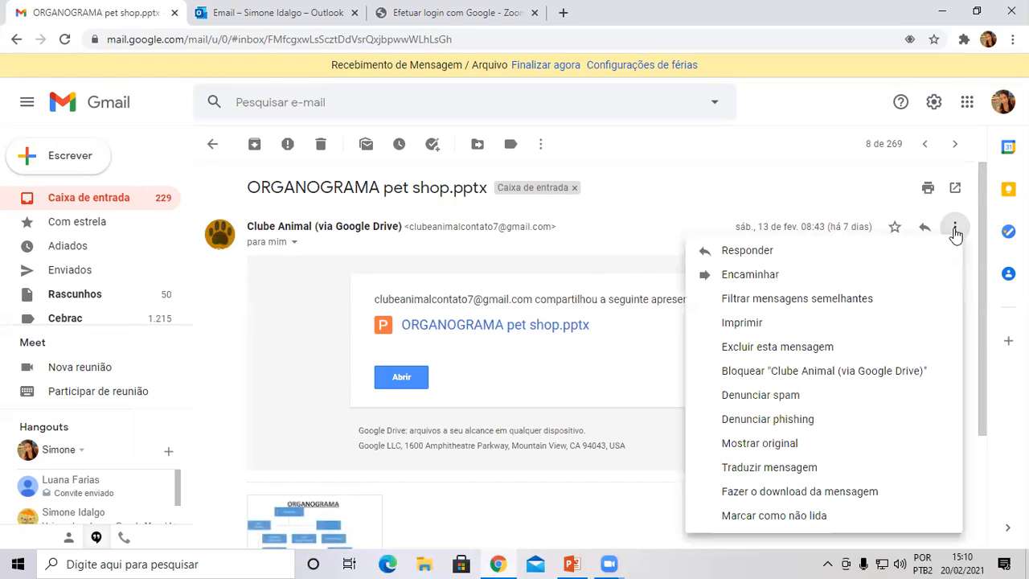
pyautogui.click(784, 277)
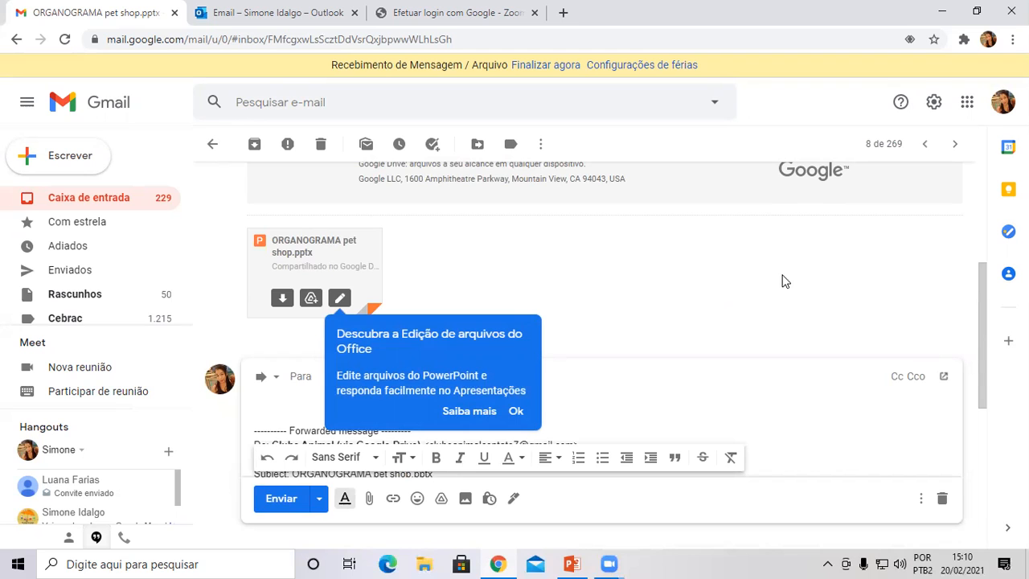
pyautogui.click(515, 412)
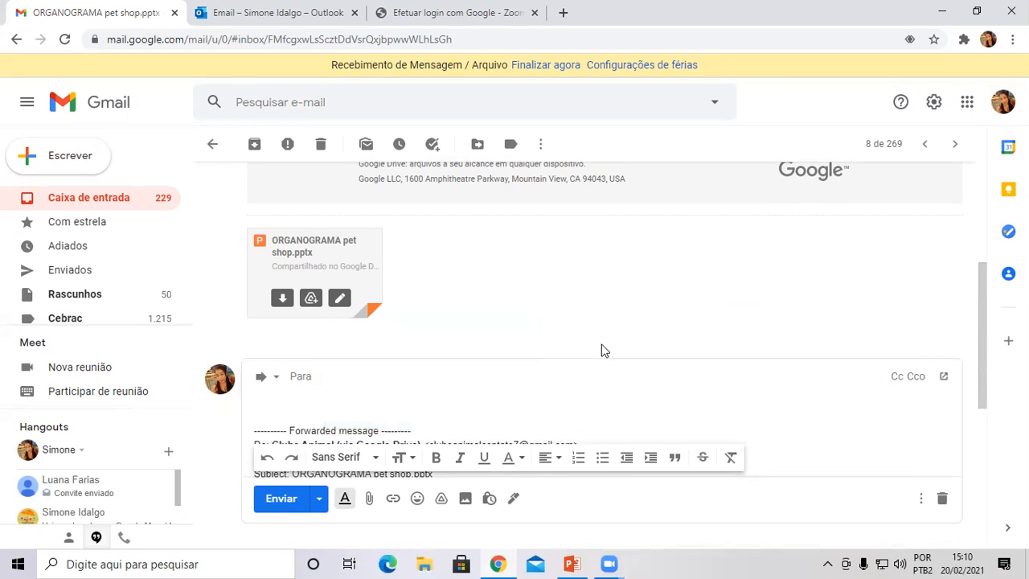
pyautogui.scroll(-3, 602, 349)
pyautogui.scroll(1, 429, 270)
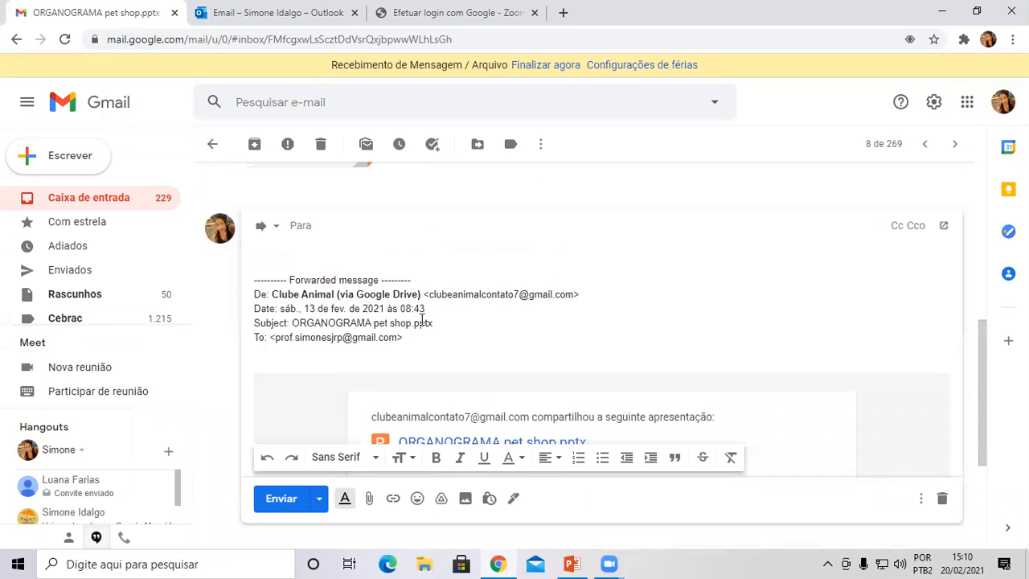
pyautogui.moveTo(422, 337); pyautogui.dragTo(248, 263)
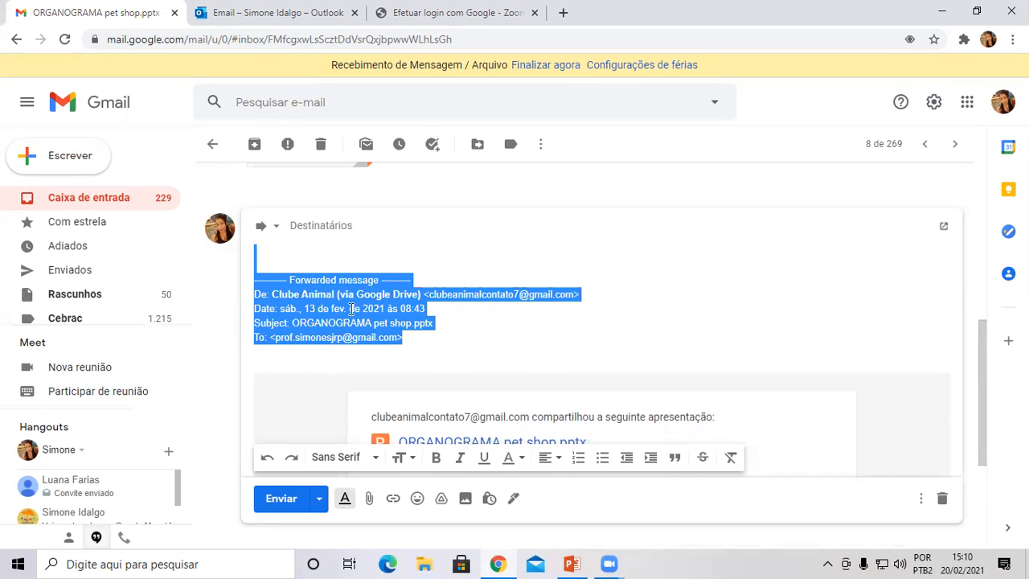
pyautogui.press('Delete')
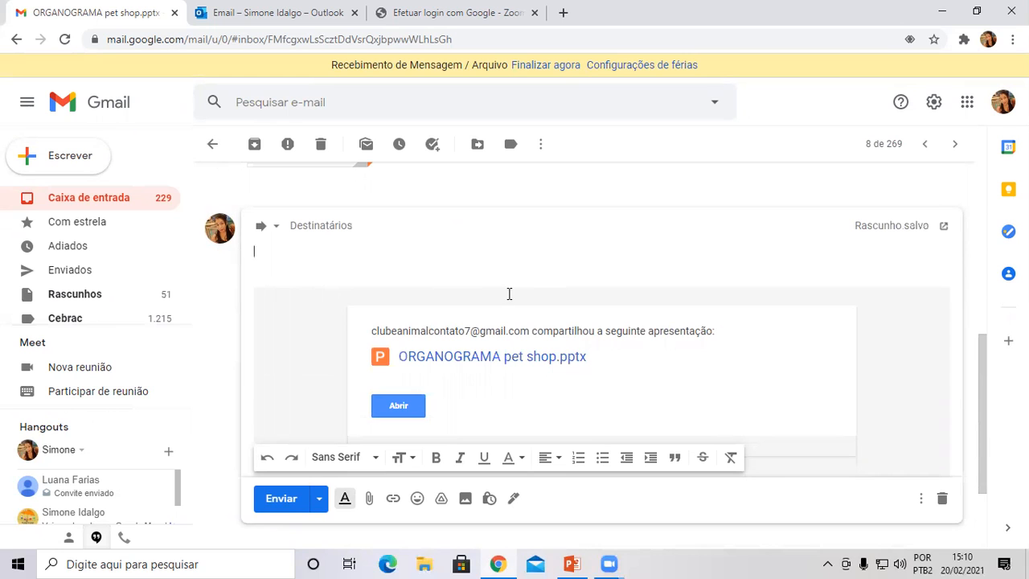
# Show PowerPoint slide 7 on e-mail folders, then return to the Gmail forward draft.
pyautogui.click(571, 563)
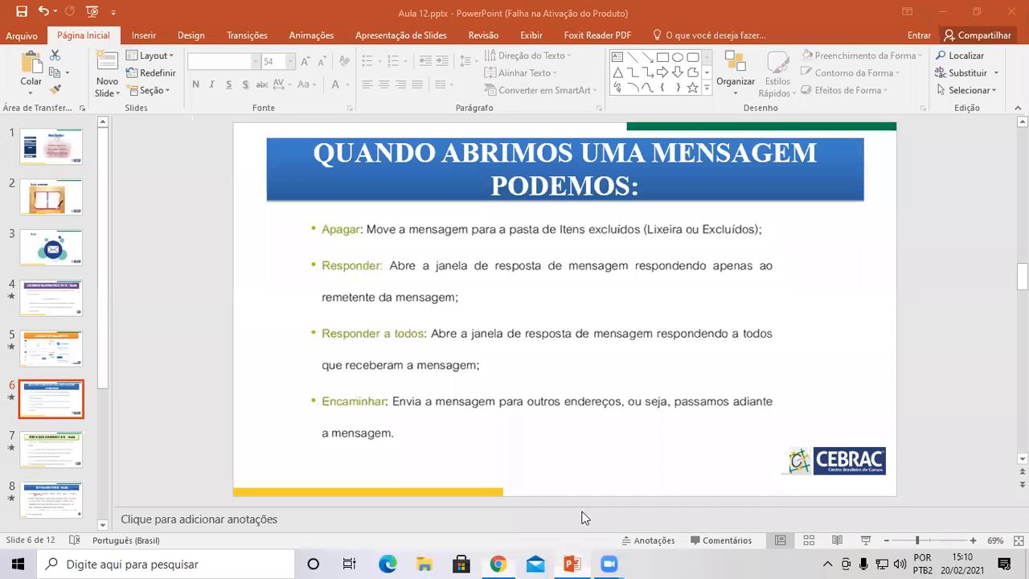
pyautogui.click(59, 448)
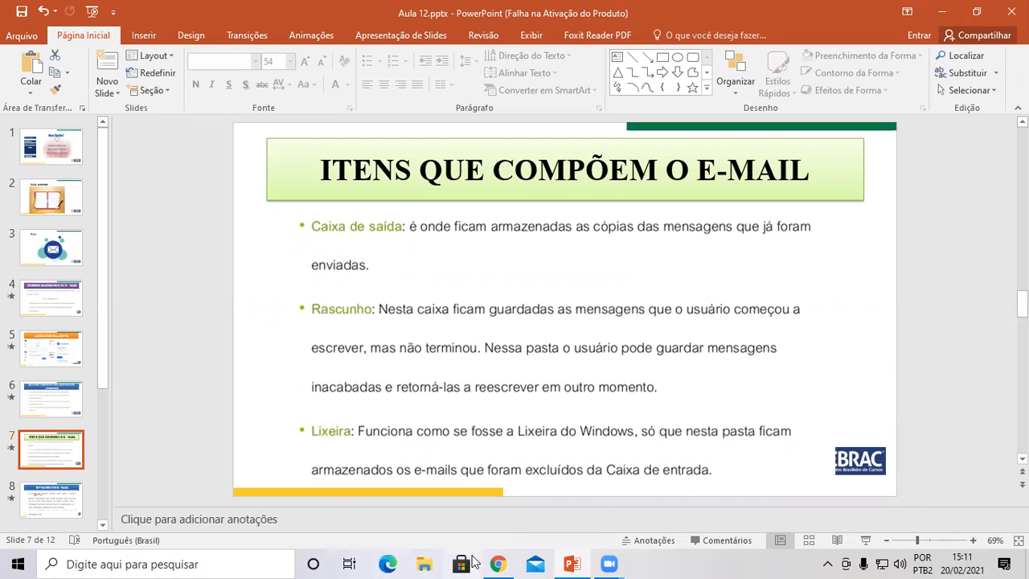
pyautogui.click(500, 563)
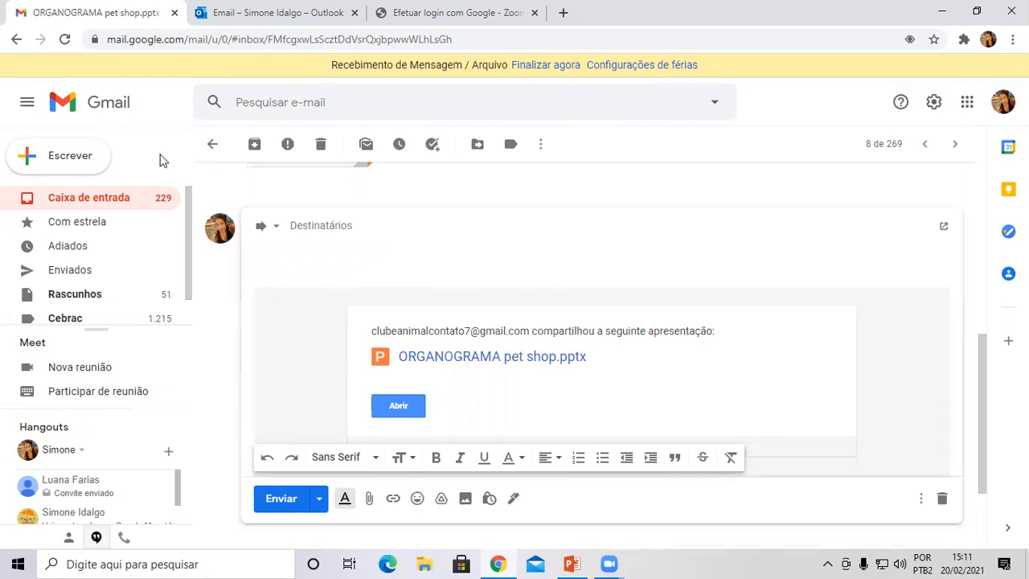
# Compare Gmail's Rascunhos folder (51 drafts) with Outlook's (545), then minimise the browser.
pyautogui.click(65, 297)
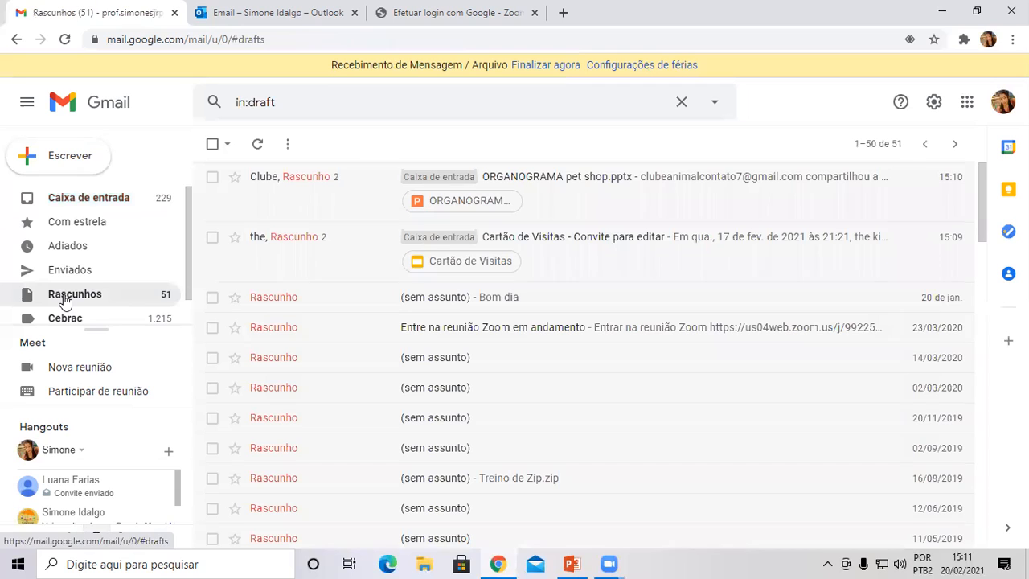
pyautogui.click(271, 14)
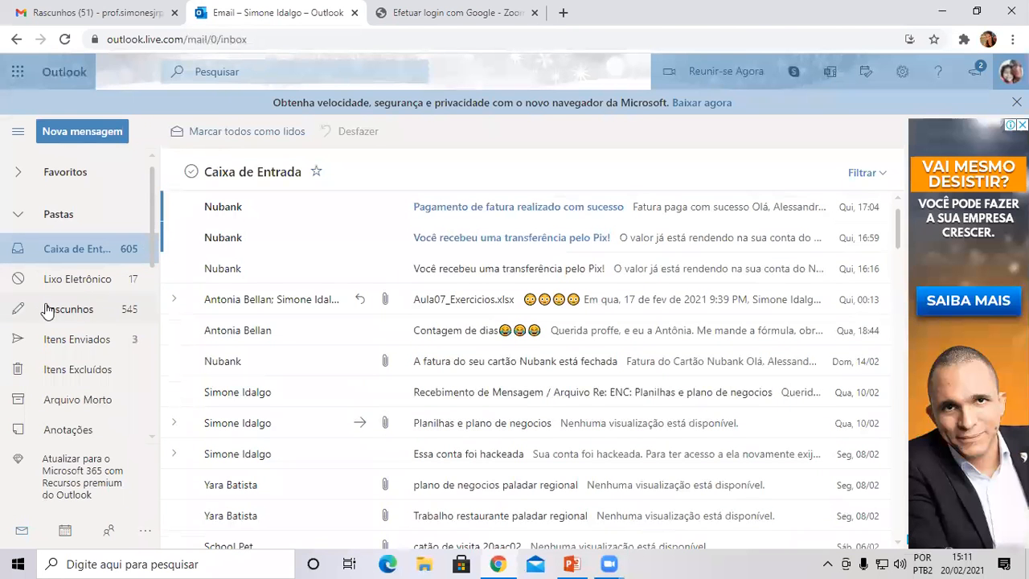
pyautogui.click(69, 315)
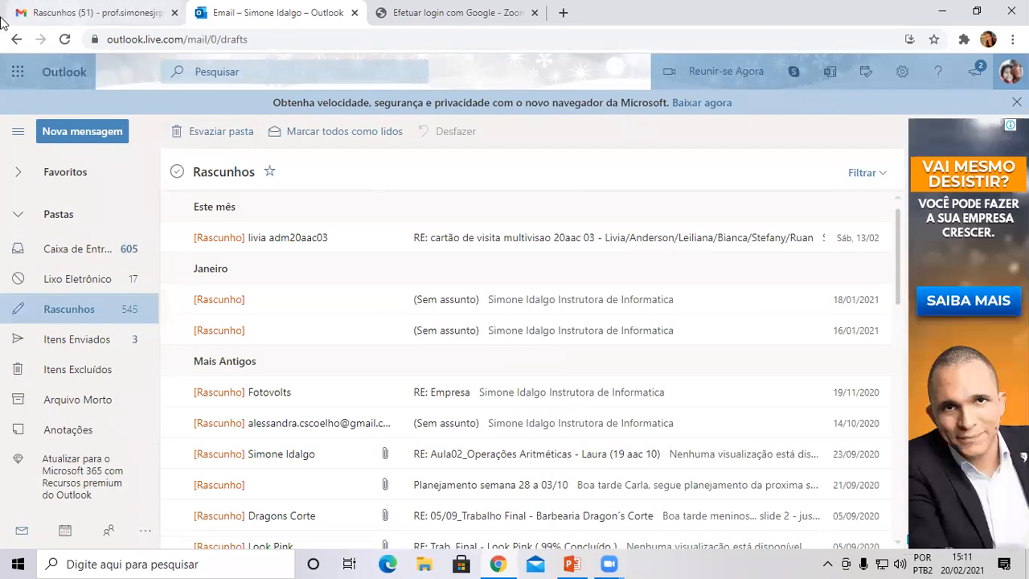
pyautogui.click(69, 13)
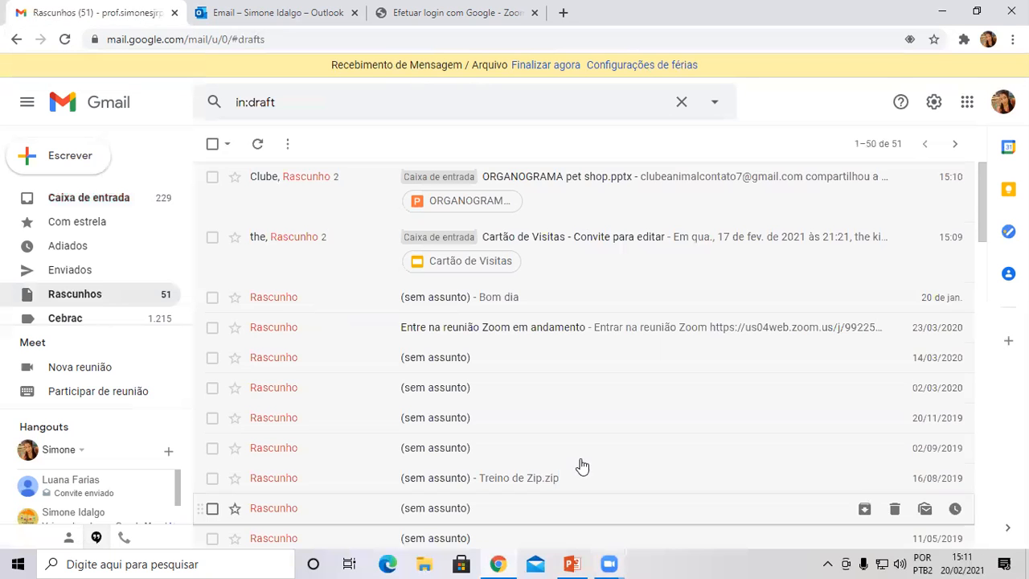
pyautogui.click(501, 562)
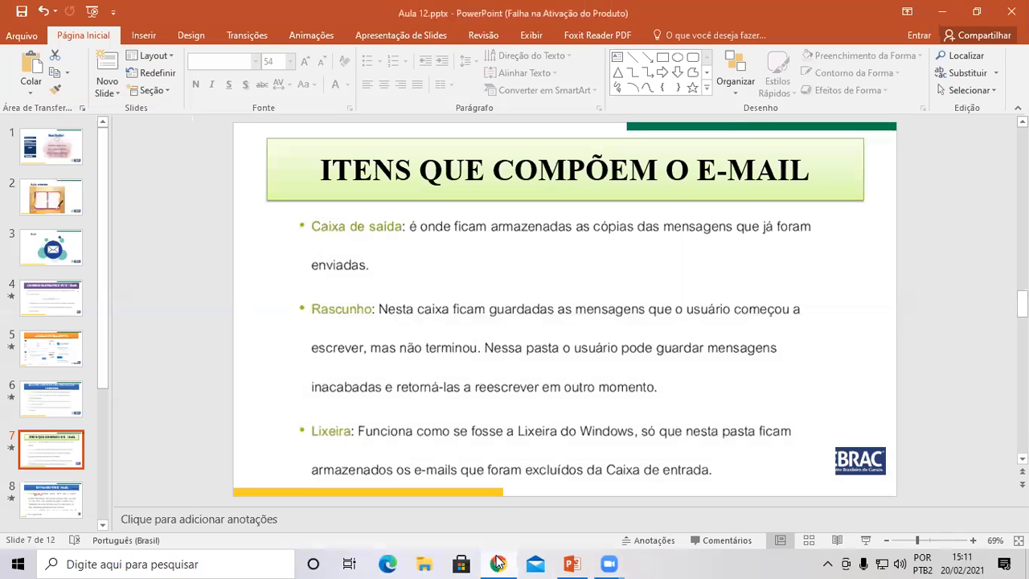
# Present slide 8, ENVIANDO UM E-MAIL, as a slide show, then return to Gmail's drafts.
pyautogui.click(57, 508)
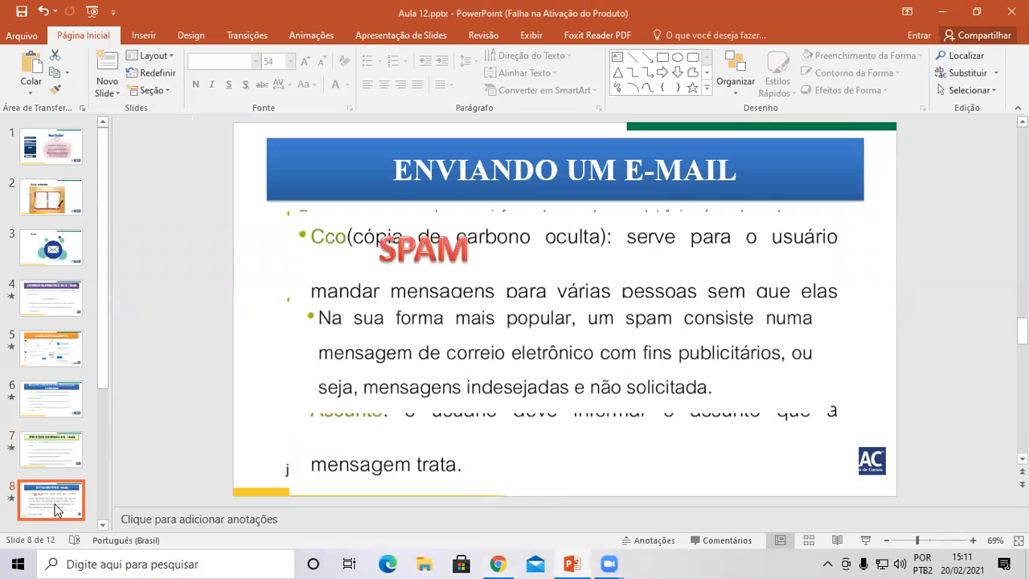
pyautogui.click(866, 541)
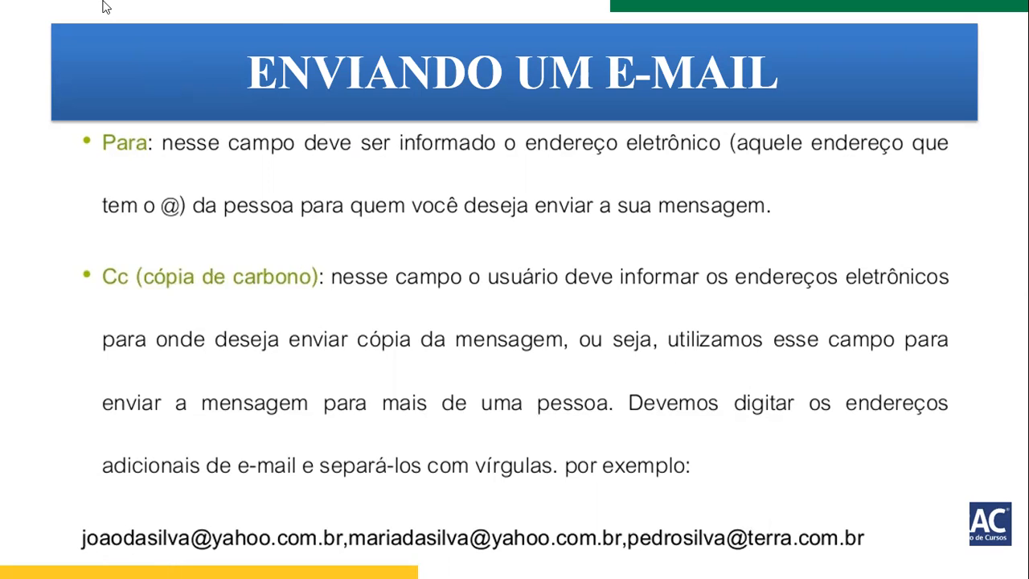
pyautogui.press('Escape')
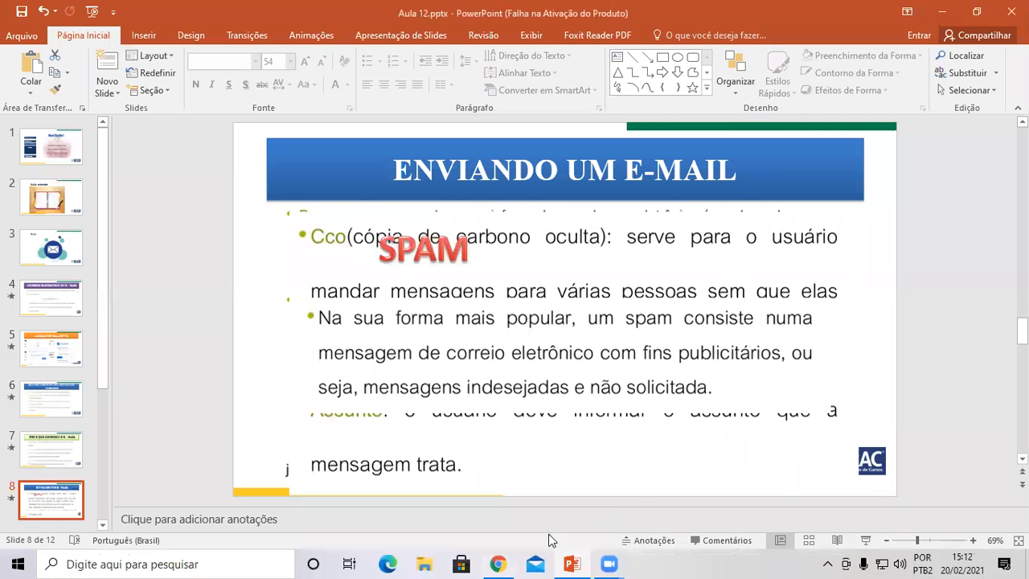
pyautogui.click(498, 564)
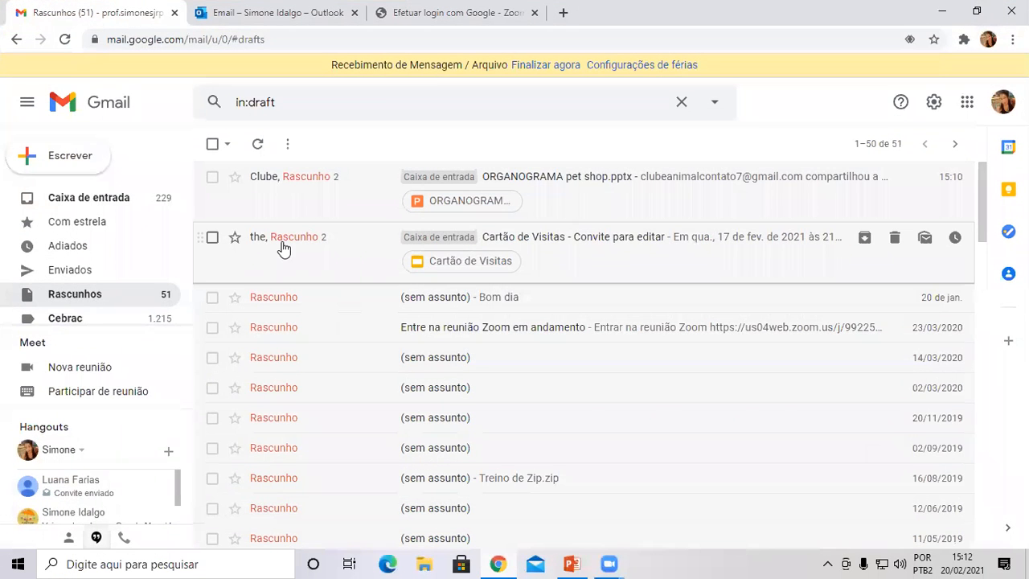
# Start a new Gmail message and toggle it between minimized, docked and full-screen views.
pyautogui.click(63, 159)
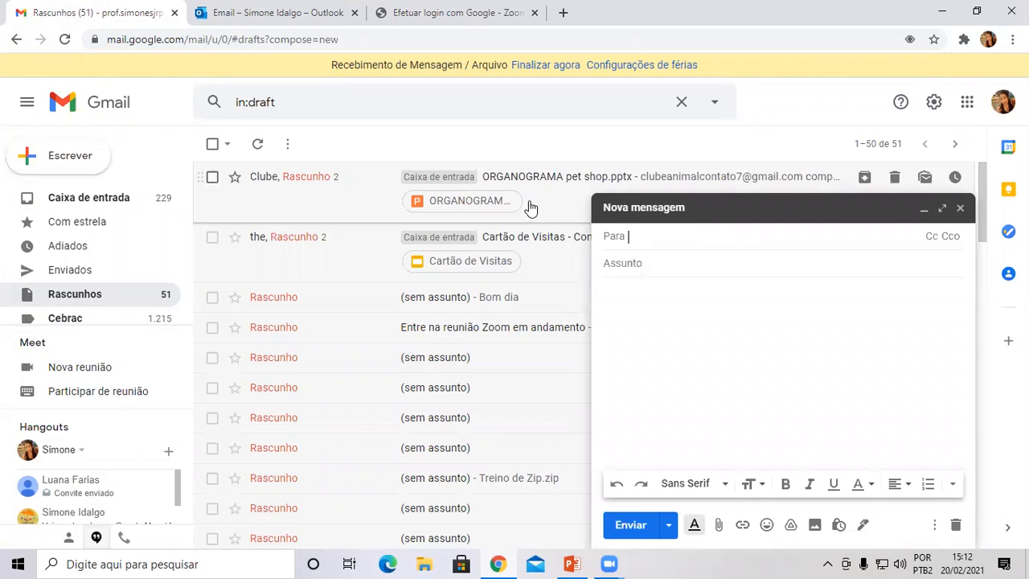
pyautogui.click(735, 209)
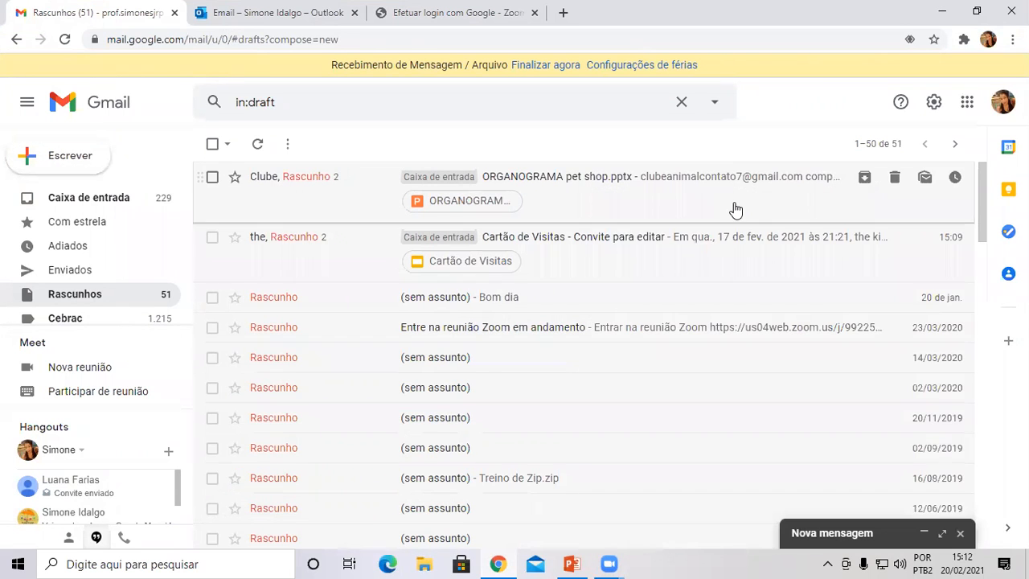
pyautogui.click(942, 533)
pyautogui.click(882, 102)
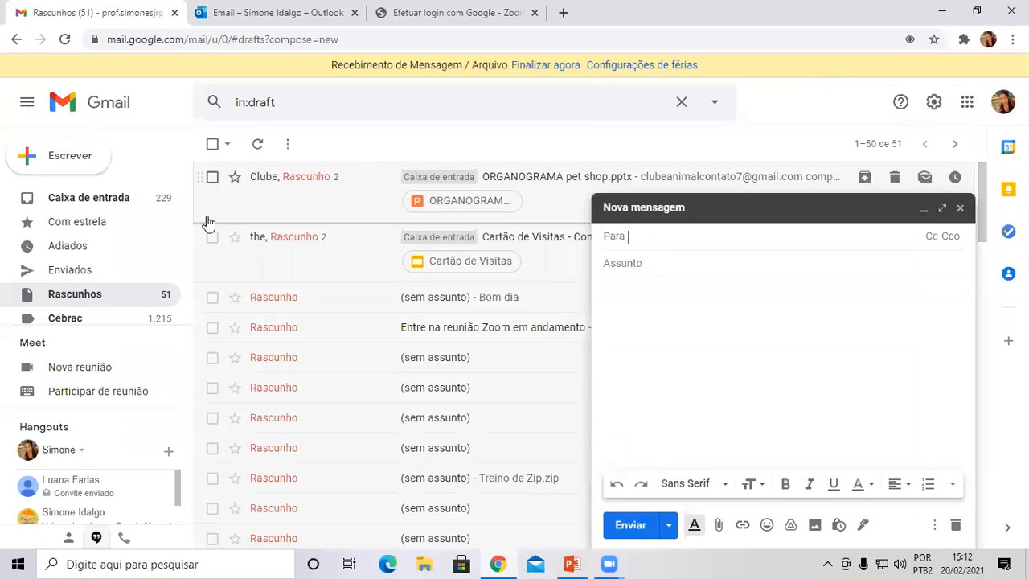
pyautogui.click(937, 208)
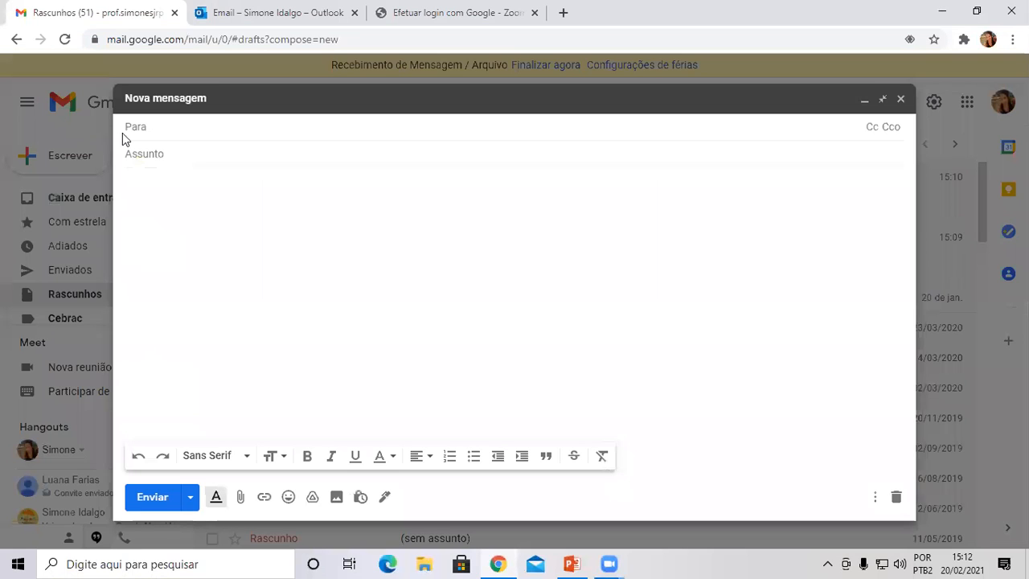
# Add Cc and Cco fields to the full-screen message, then bring PowerPoint's slide 8 forward.
pyautogui.click(874, 130)
pyautogui.click(892, 150)
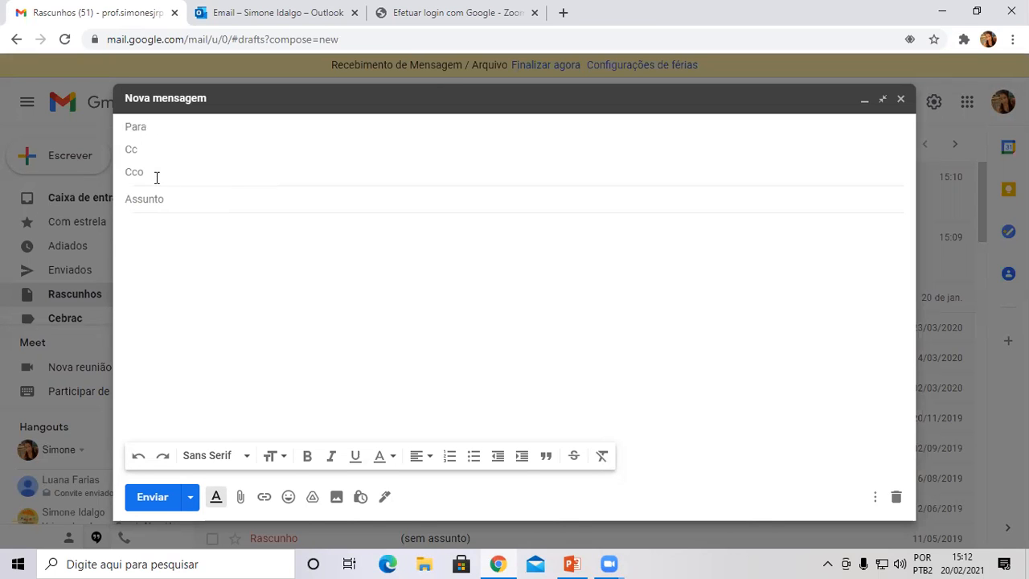
pyautogui.click(572, 564)
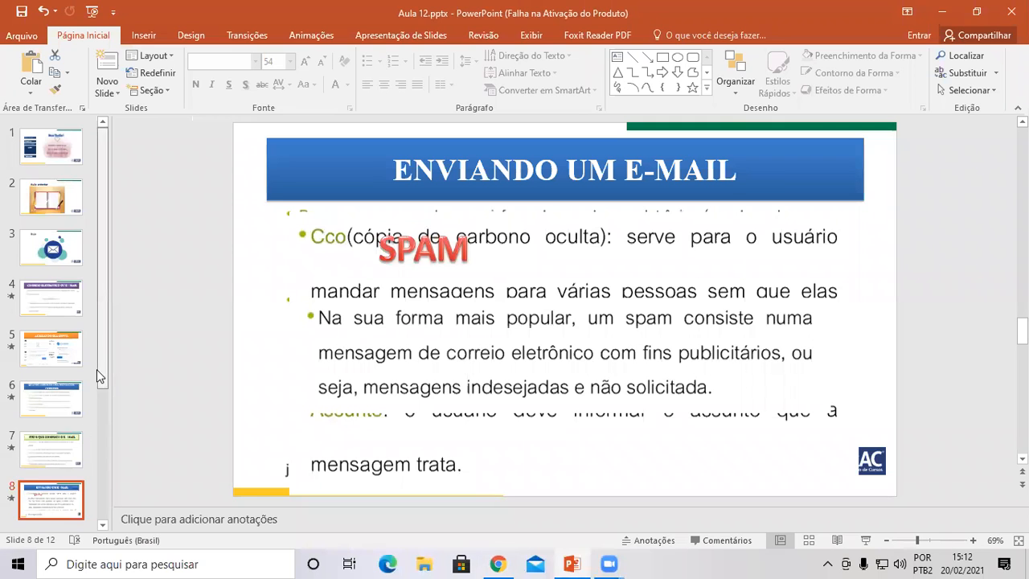
# Present slide 8, ENVIANDO UM E-MAIL, as a full-screen slide show, revealing its title and bullets.
pyautogui.scroll(-3, 97, 369)
pyautogui.click(47, 420)
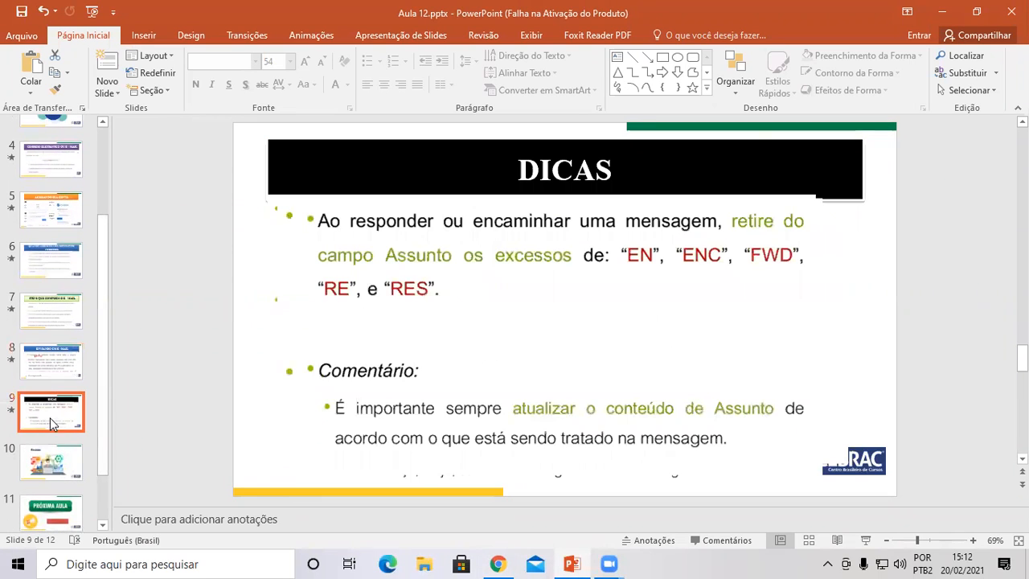
pyautogui.click(55, 371)
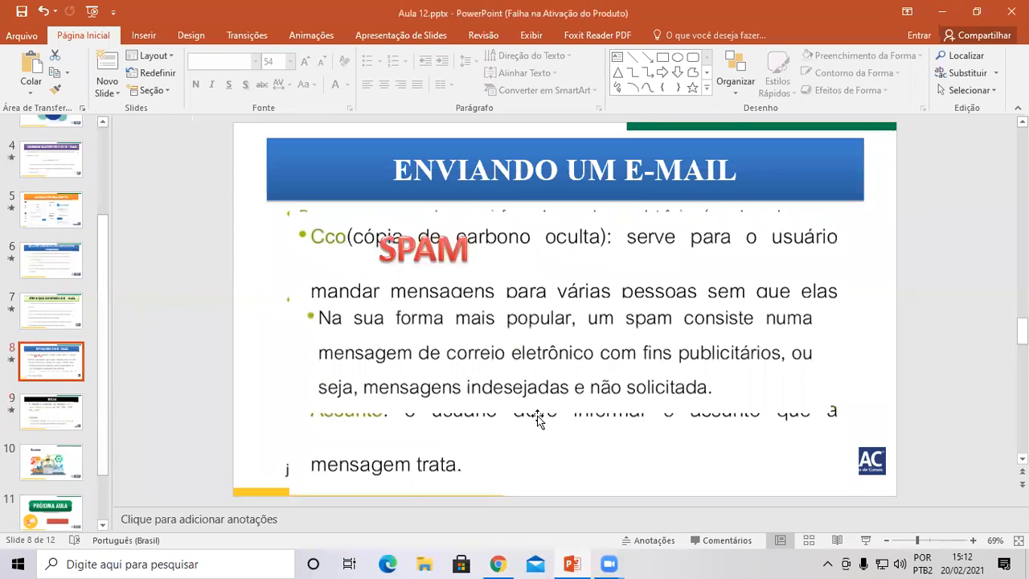
pyautogui.click(863, 546)
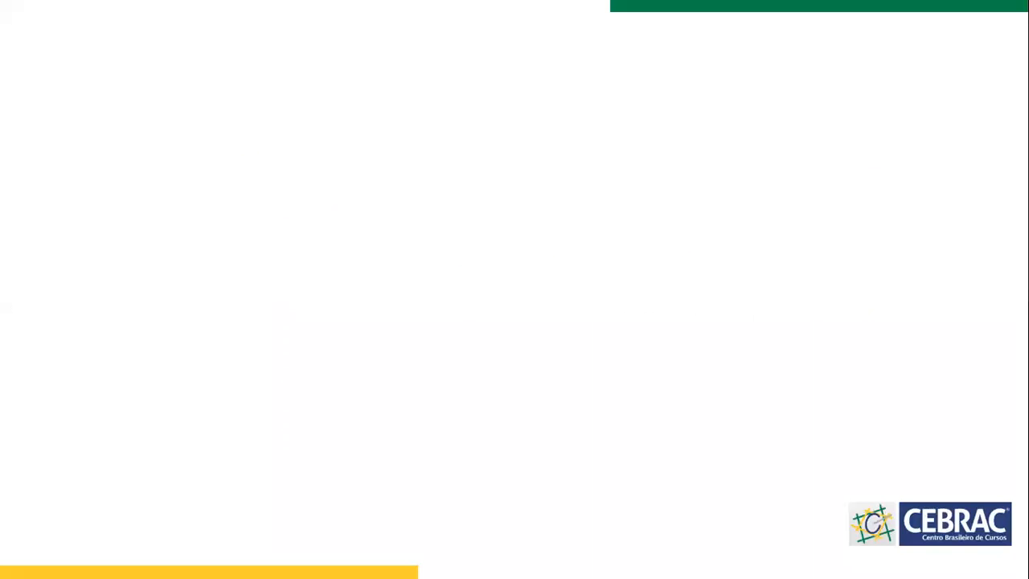
pyautogui.click(798, 274)
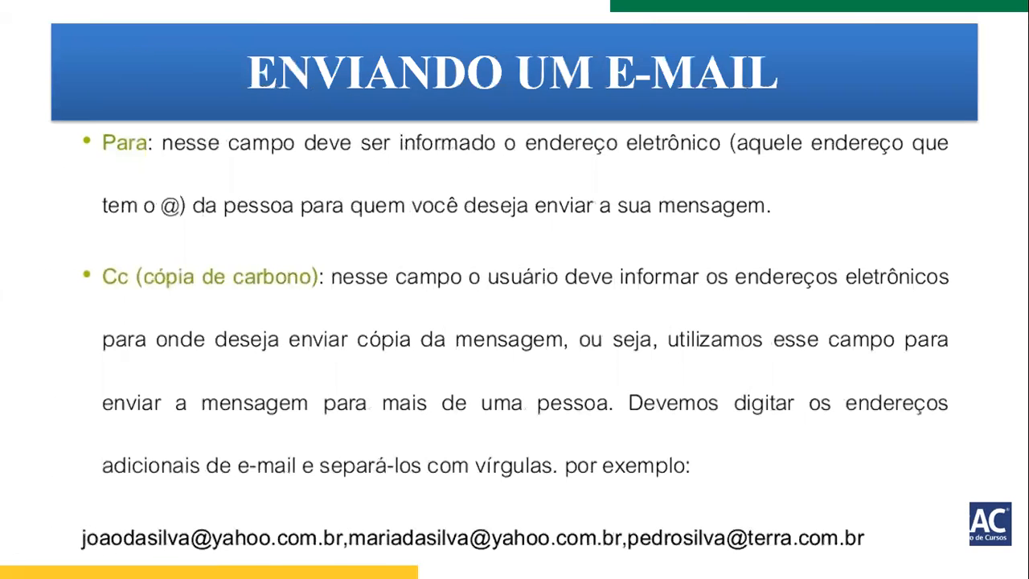
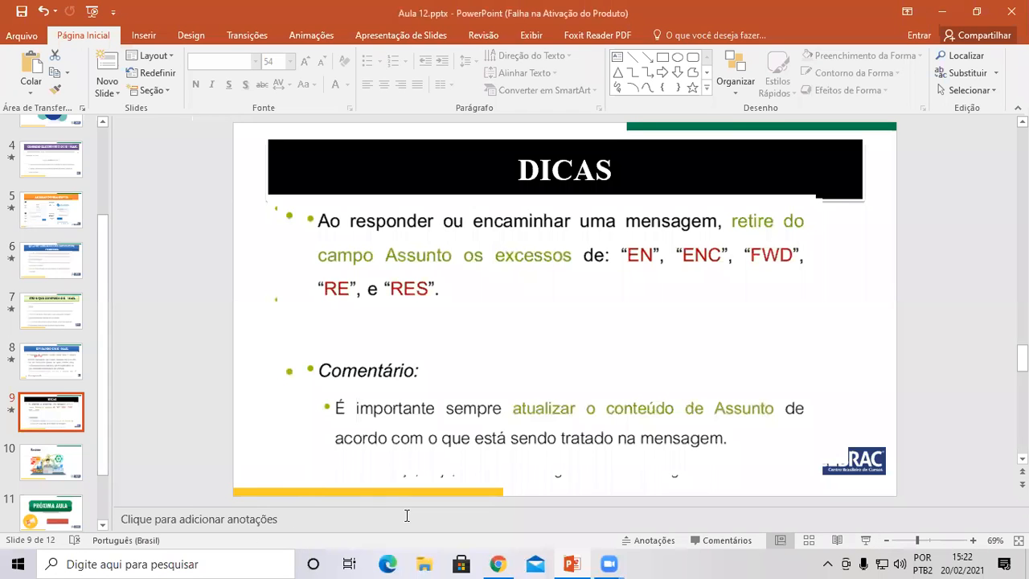
# Look over the empty message's Para, Assunto and body fields, then discard the draft.
pyautogui.click(498, 563)
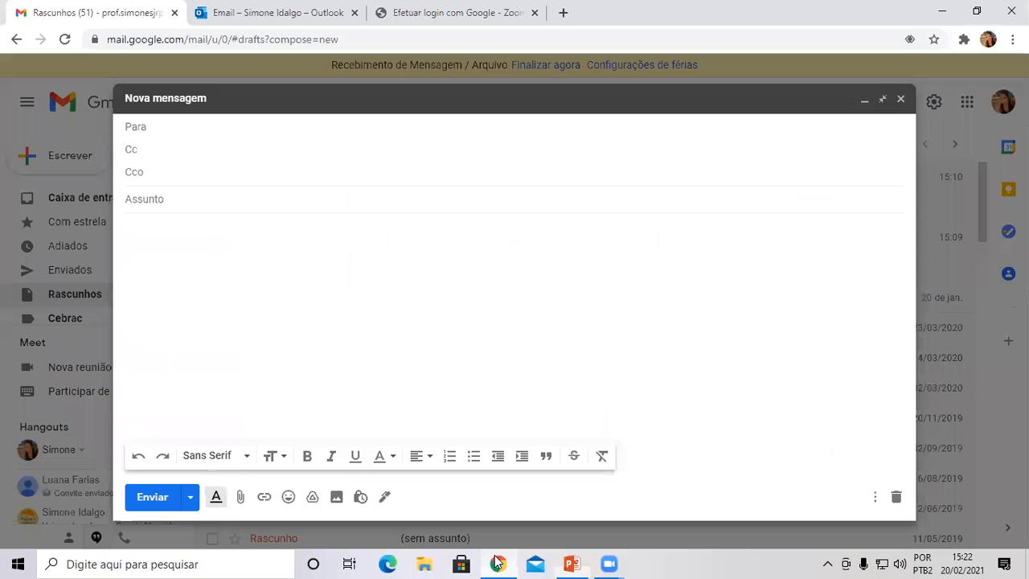
pyautogui.click(214, 204)
pyautogui.click(209, 184)
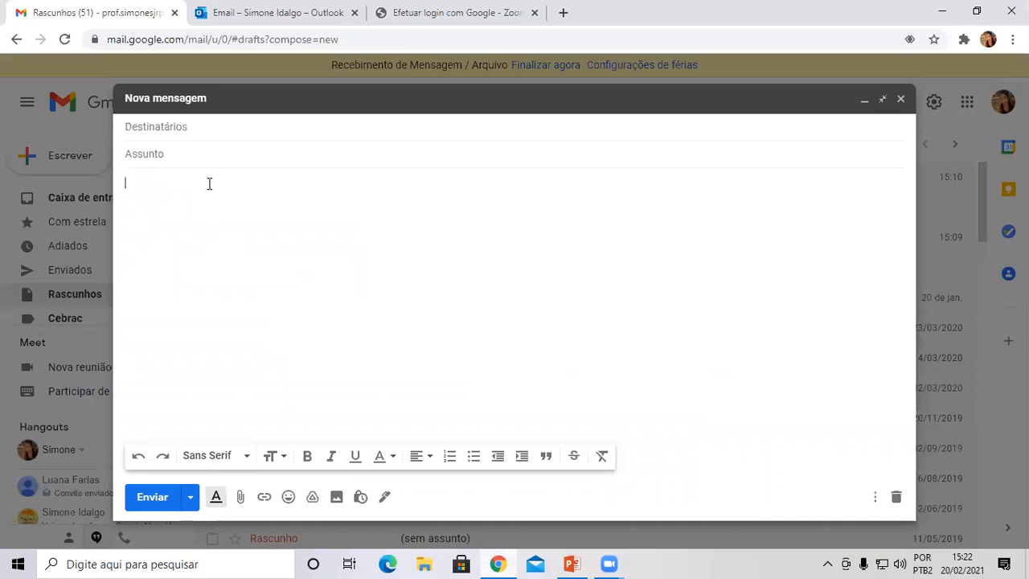
pyautogui.click(201, 150)
pyautogui.click(202, 189)
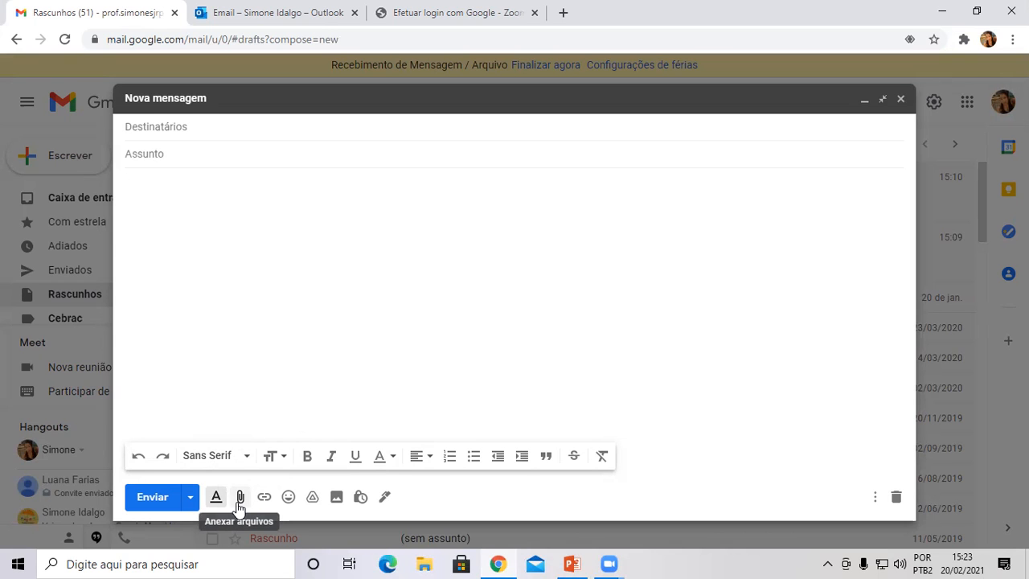
pyautogui.click(901, 100)
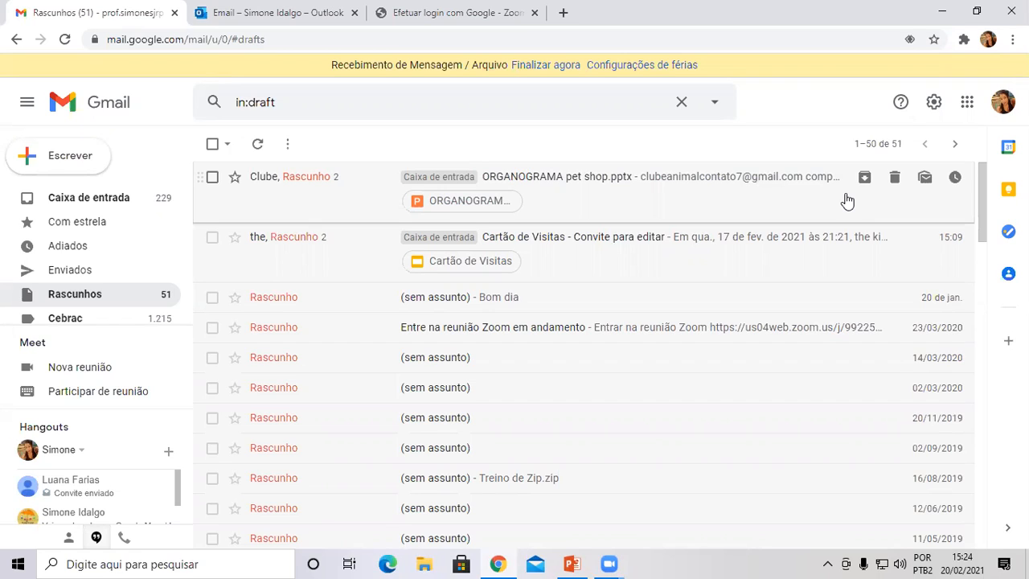
# Search Windows for 'exc' and launch Excel 2016 from the best match.
pyautogui.click(191, 563)
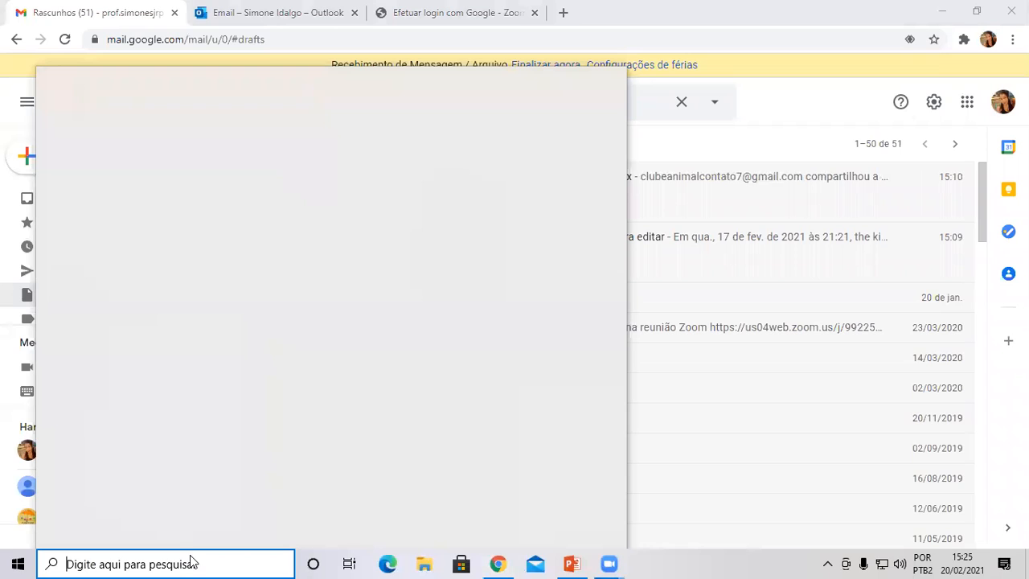
pyautogui.write('exc')
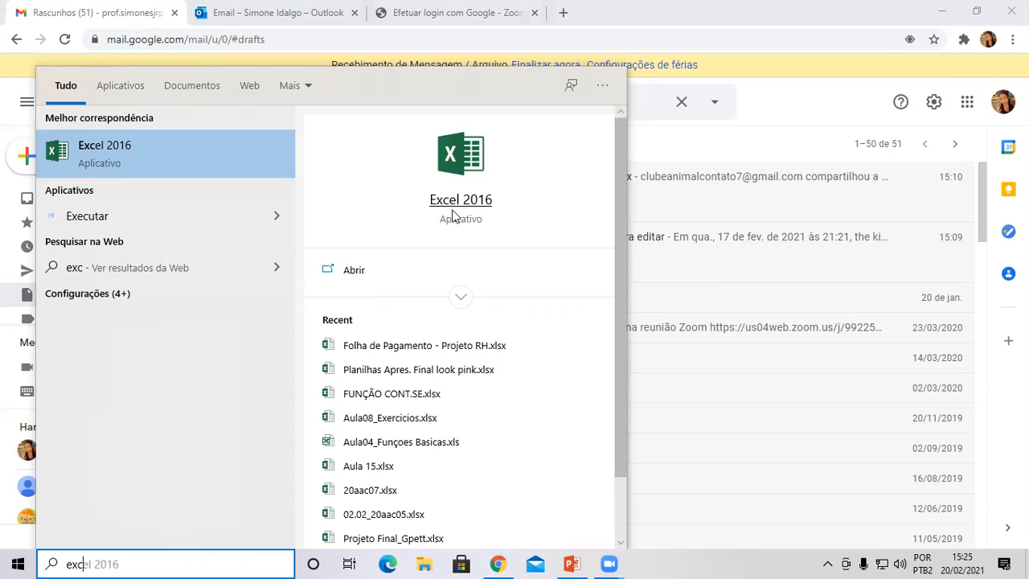
pyautogui.click(226, 157)
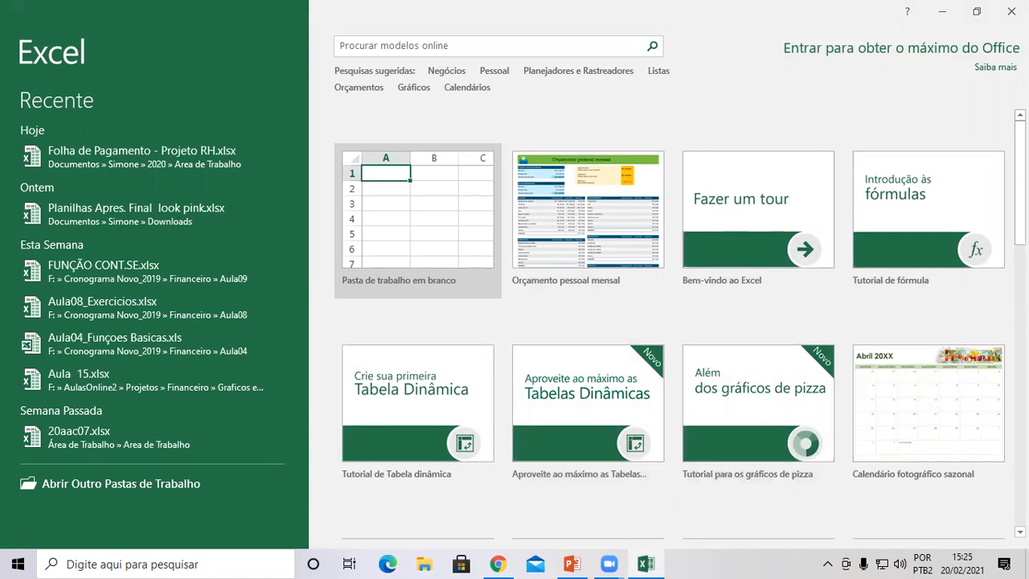
# Browse the template gallery, create blank workbook Pasta1, and close the activation notice.
pyautogui.scroll(-9, 667, 321)
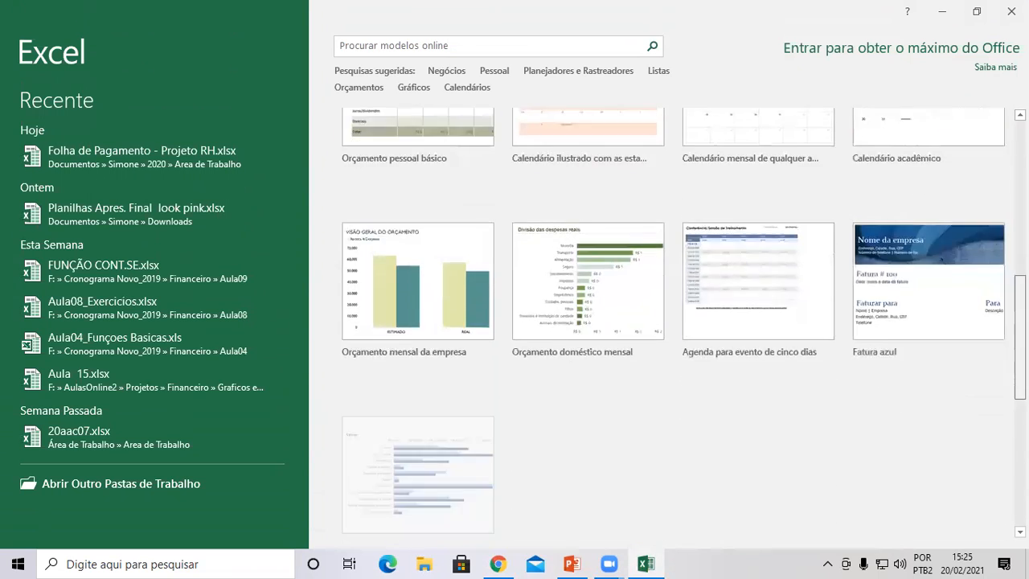
pyautogui.scroll(-3, 667, 322)
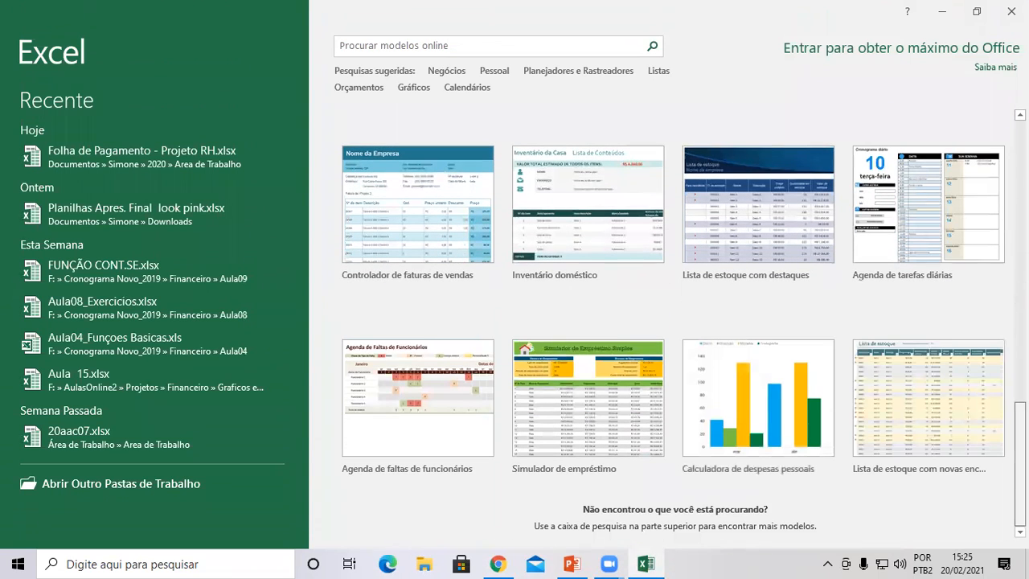
pyautogui.scroll(5, 668, 322)
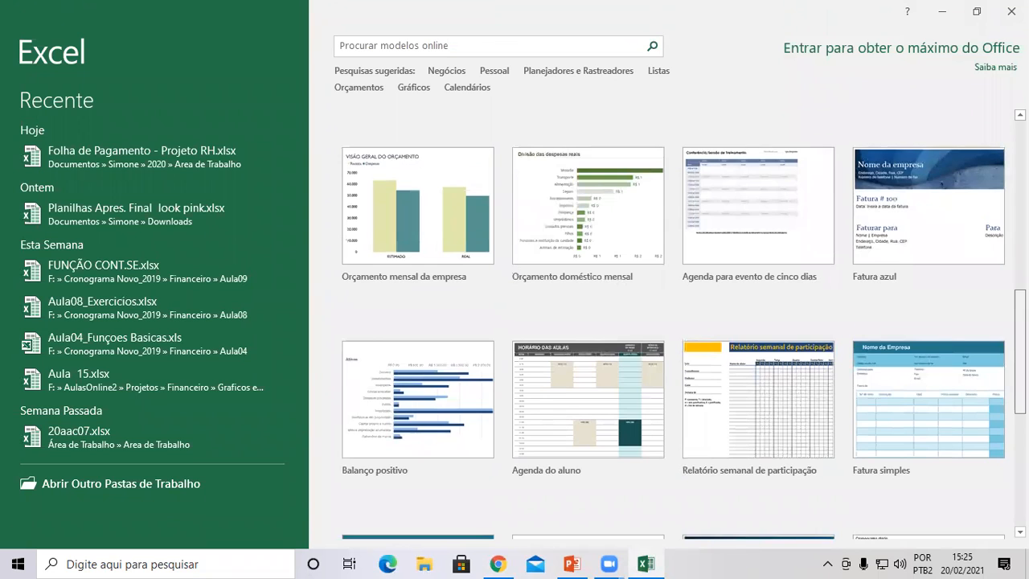
pyautogui.scroll(3, 668, 322)
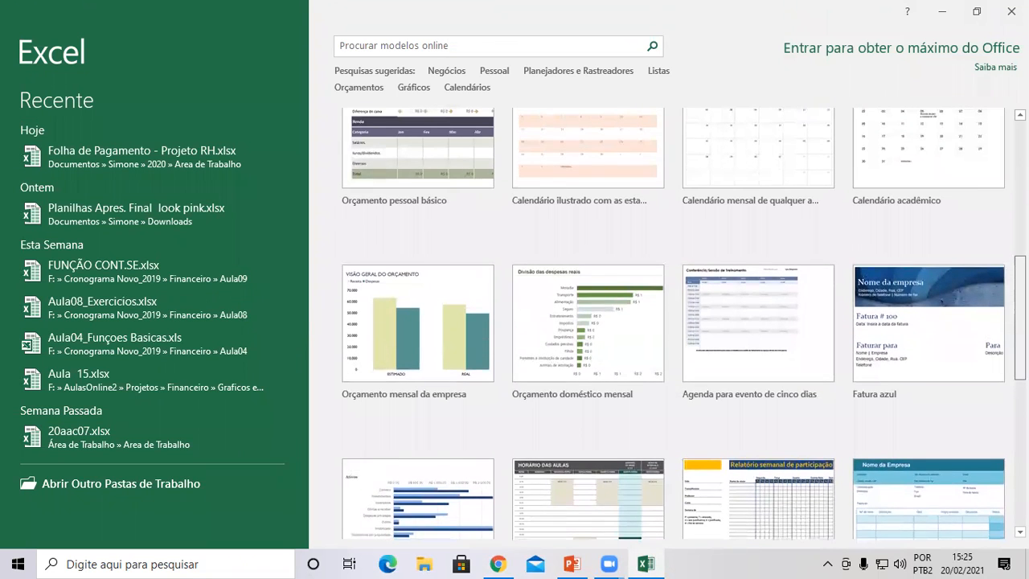
pyautogui.scroll(2, 668, 321)
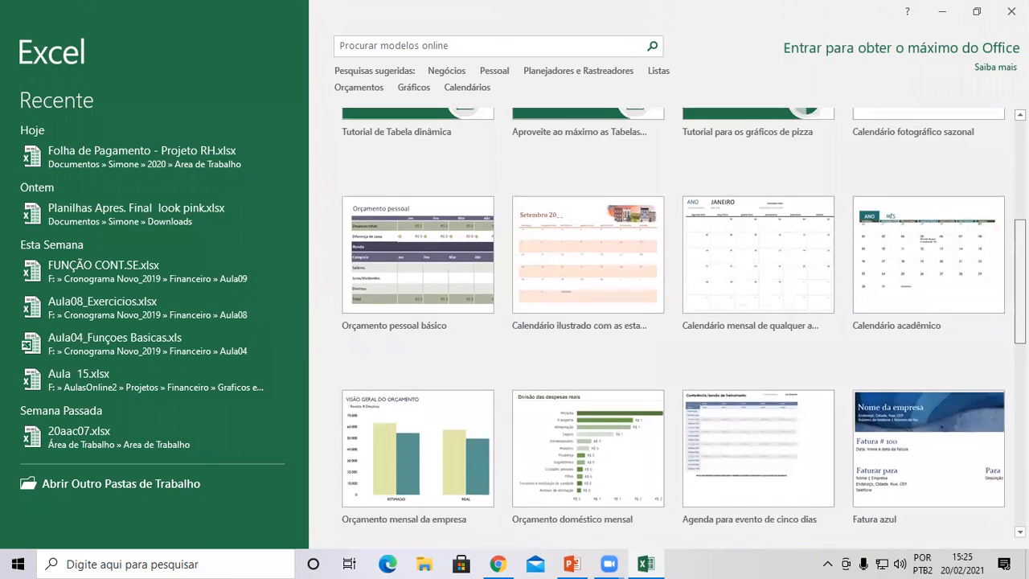
pyautogui.scroll(4, 667, 322)
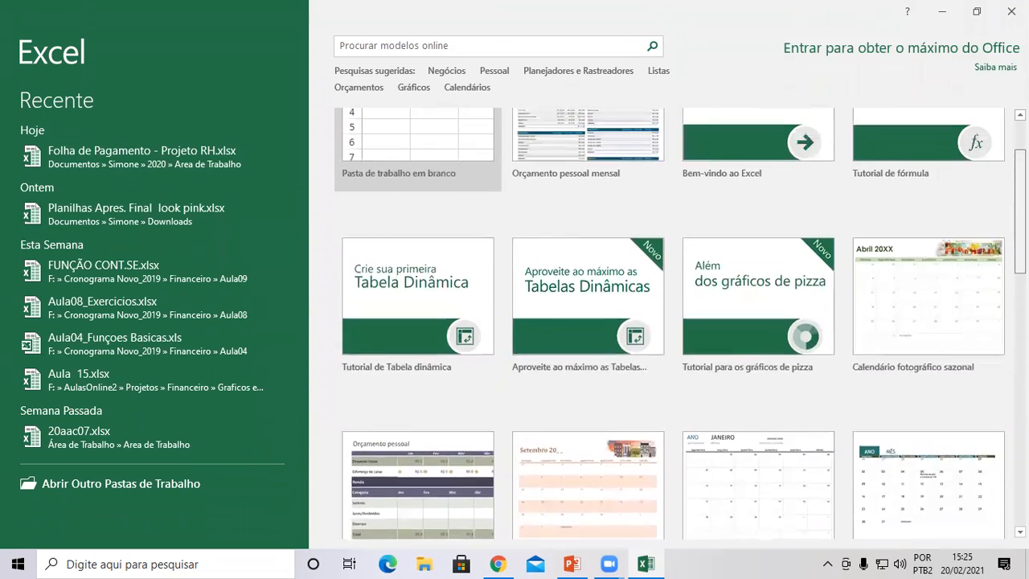
pyautogui.scroll(1, 667, 322)
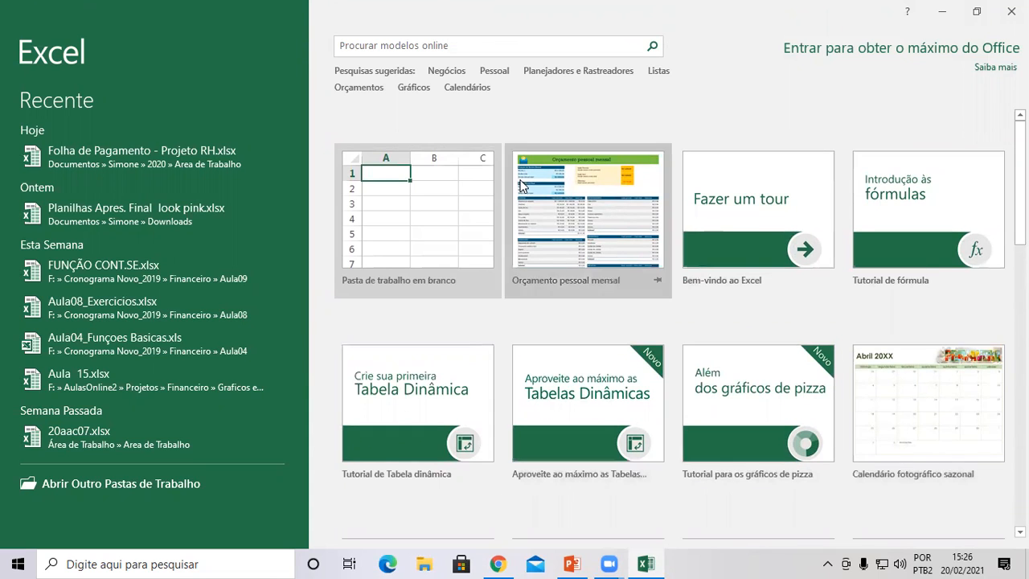
pyautogui.click(403, 206)
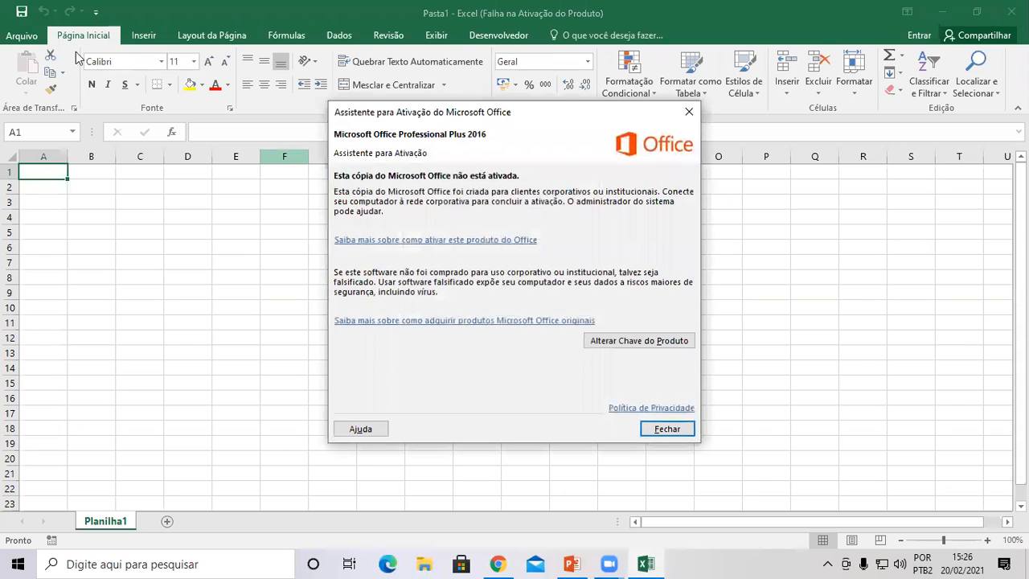
pyautogui.click(671, 431)
# Save the blank workbook to the desktop as Seunome_20aac07.
pyautogui.click(14, 40)
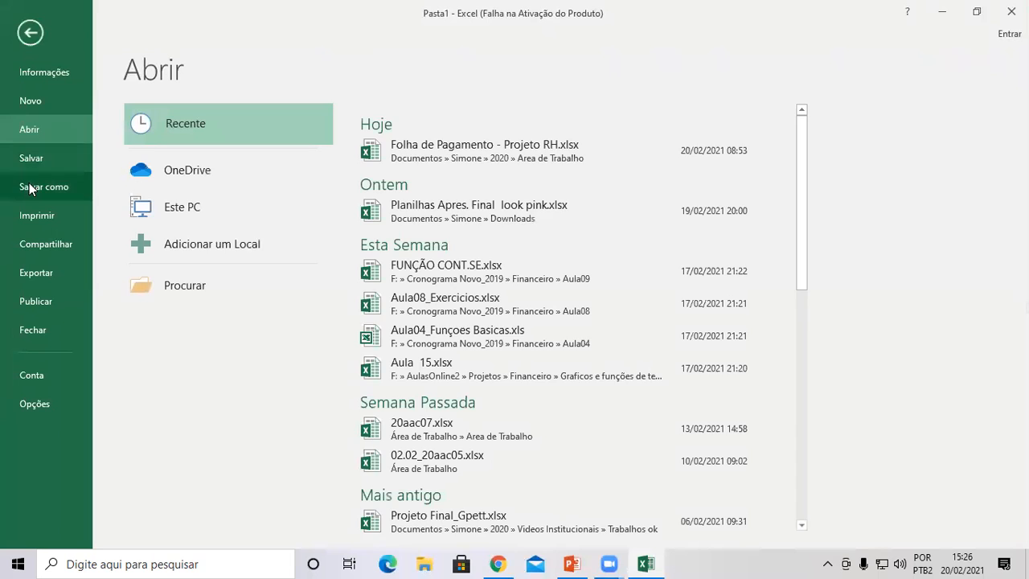
pyautogui.click(29, 186)
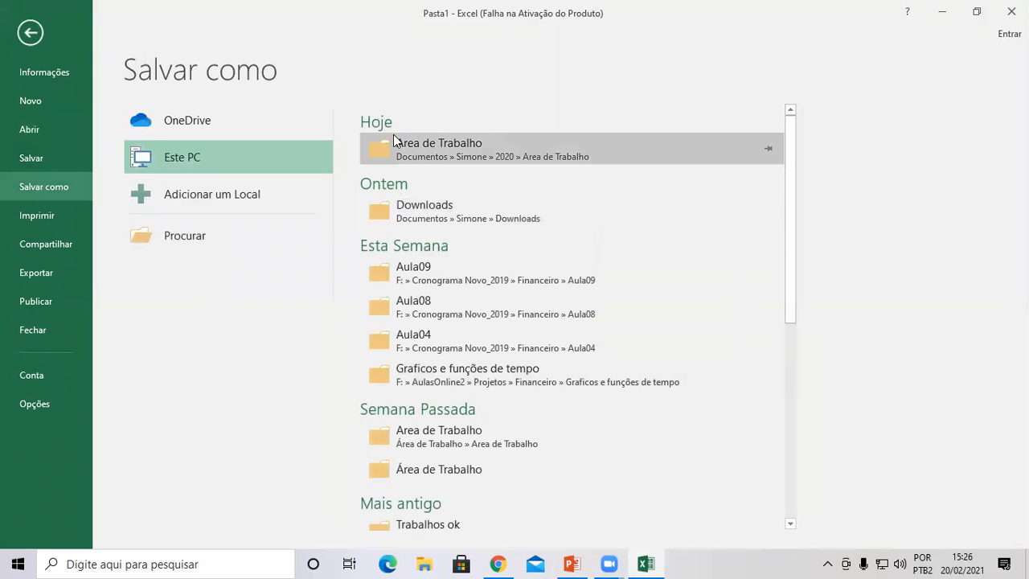
pyautogui.click(420, 160)
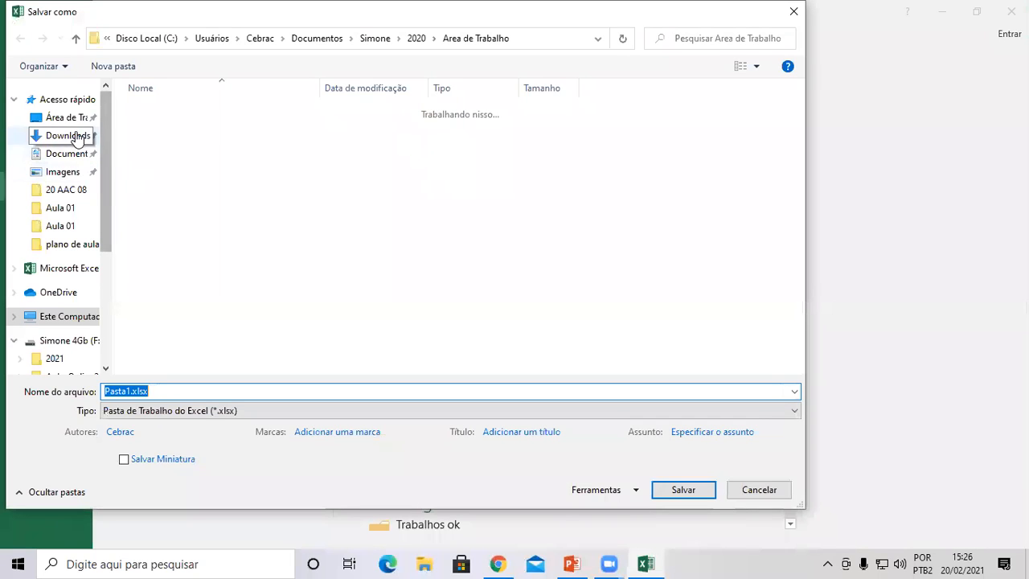
pyautogui.click(78, 119)
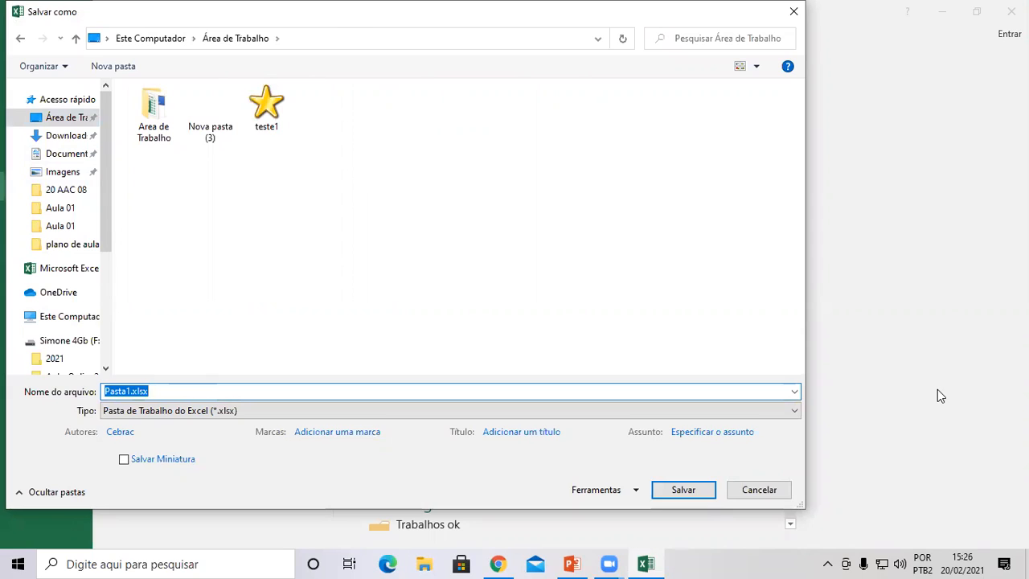
pyautogui.write('Seunome')
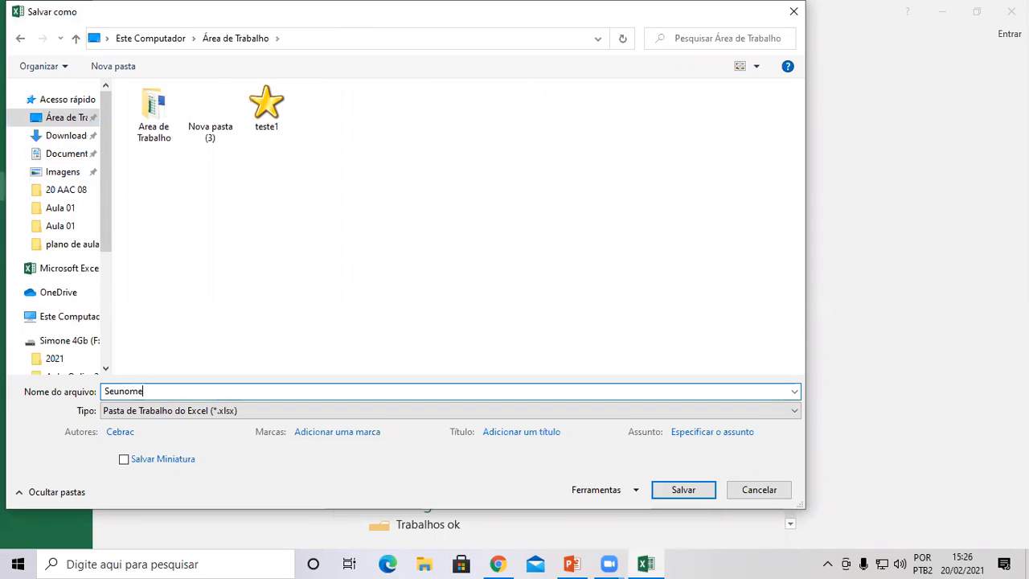
pyautogui.write('_20aac07')
pyautogui.click(668, 491)
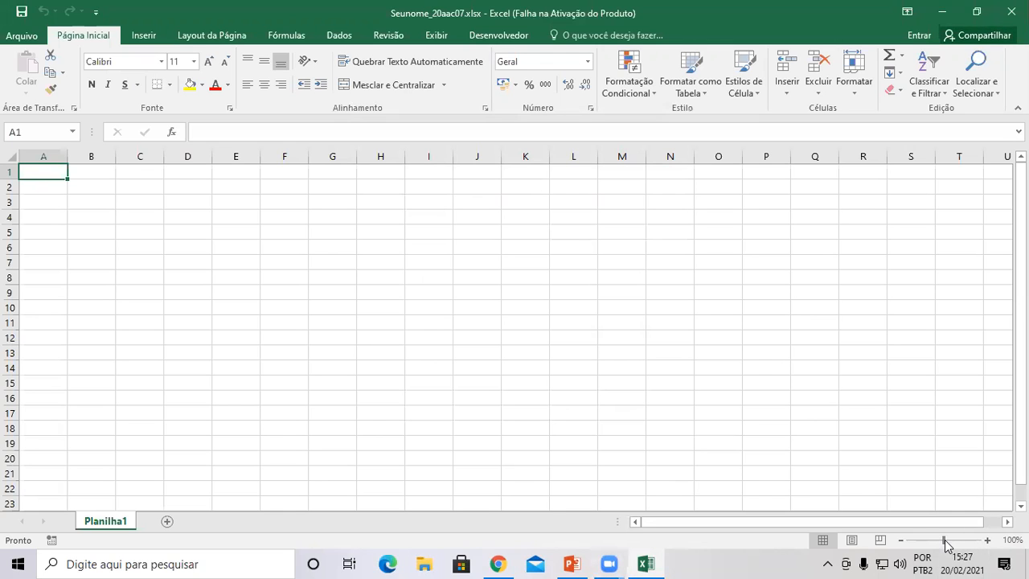
# Zoom the sheet to 400%, then switch to the Aula 12 presentation in PowerPoint.
pyautogui.moveTo(947, 545); pyautogui.dragTo(990, 547)
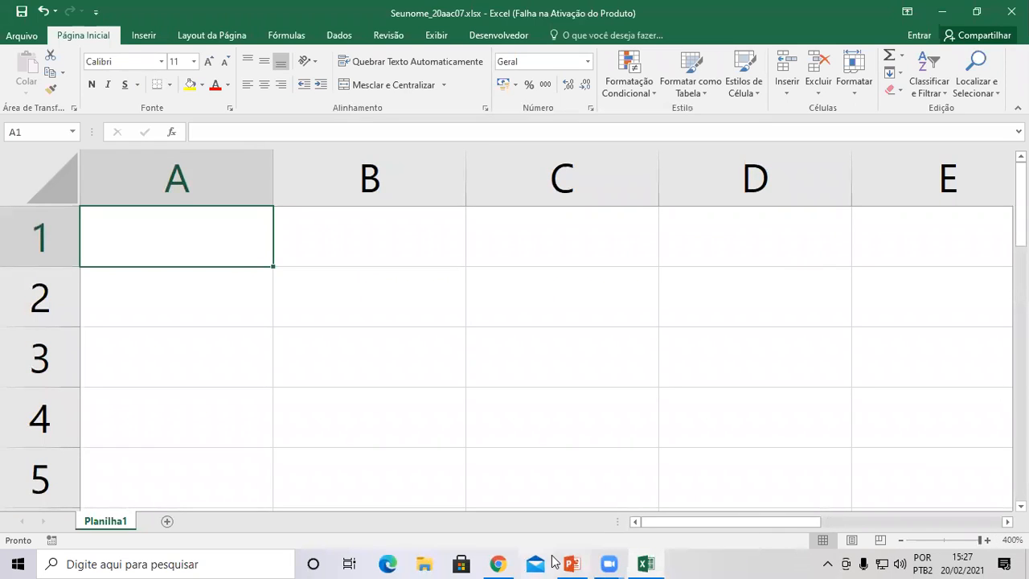
pyautogui.moveTo(576, 561)
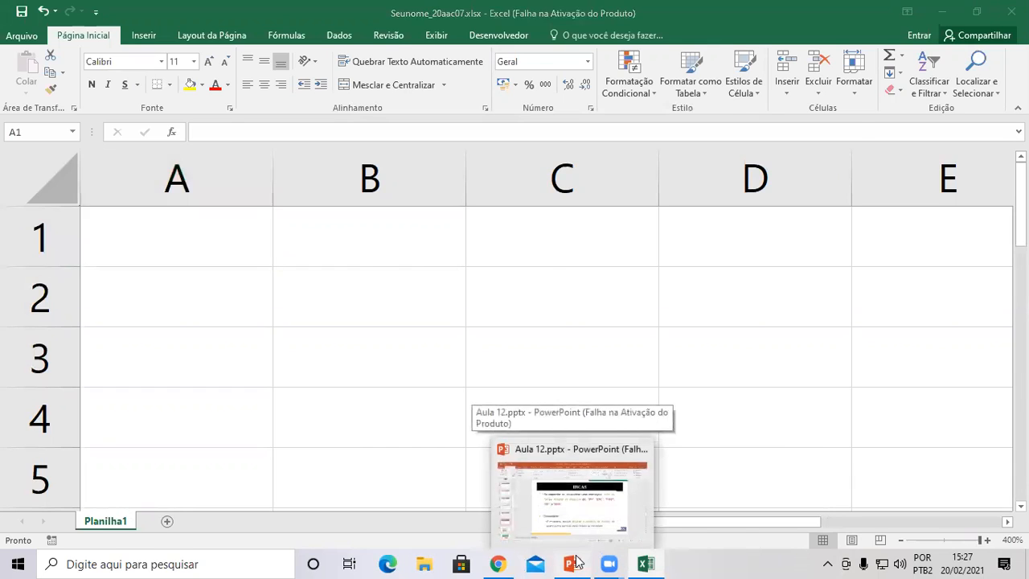
pyautogui.click(572, 498)
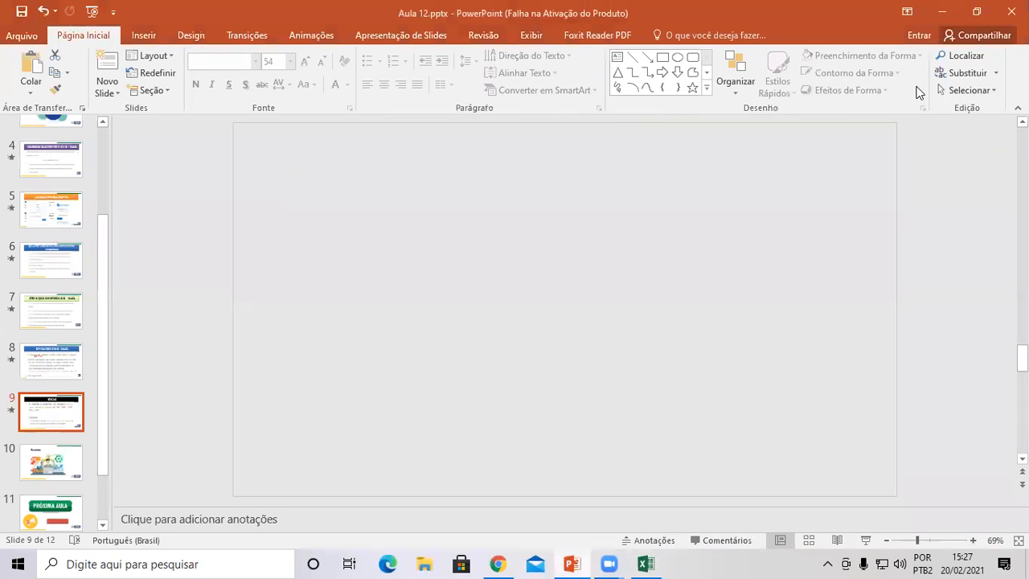
# Close Aula 12 without saving and open AAC_ Aula 11.pptx from F:\2021\Semana 15 a 20.02\20 AAC 07.
pyautogui.click(1012, 11)
pyautogui.click(514, 311)
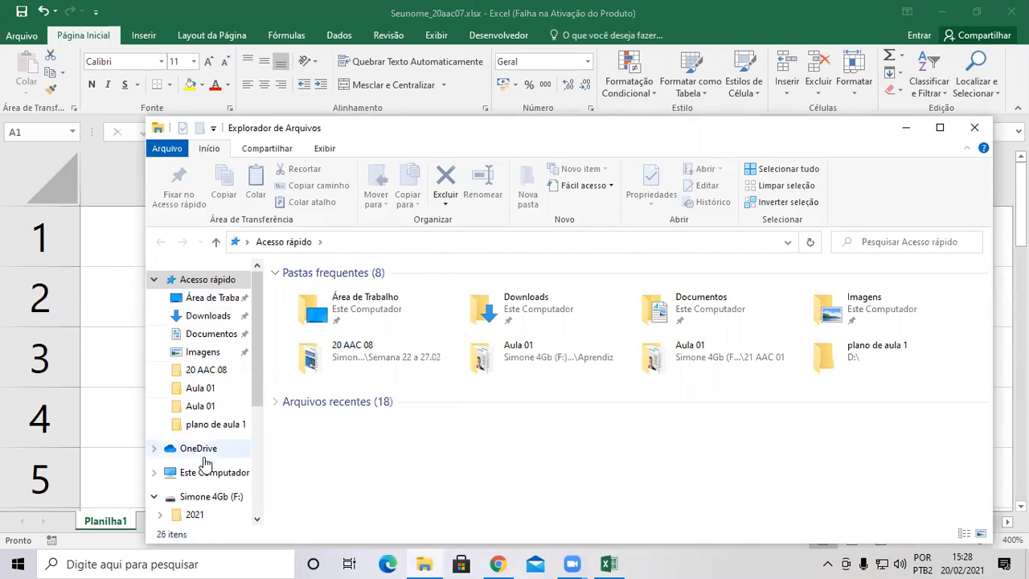
pyautogui.click(196, 517)
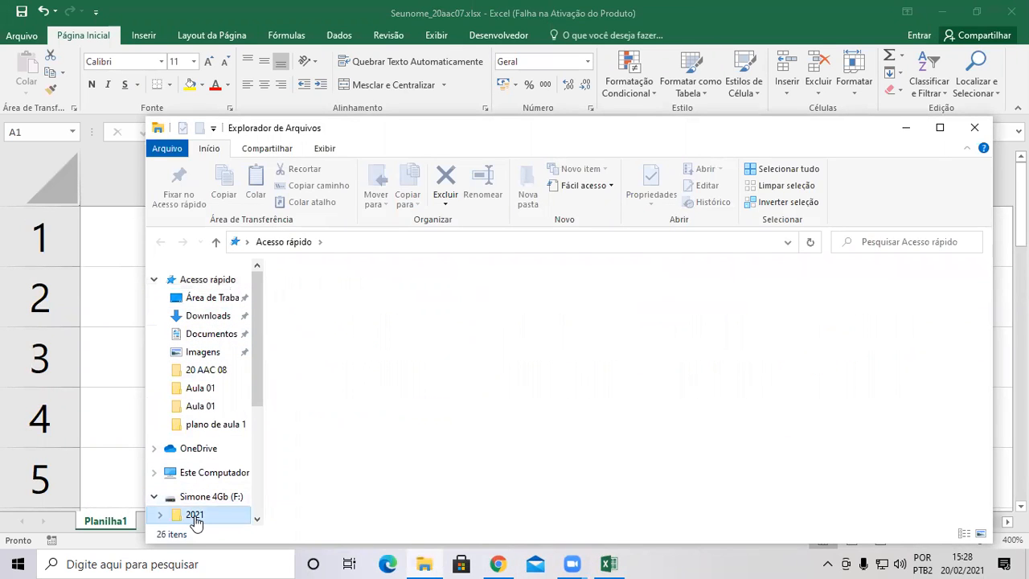
pyautogui.doubleClick(320, 318)
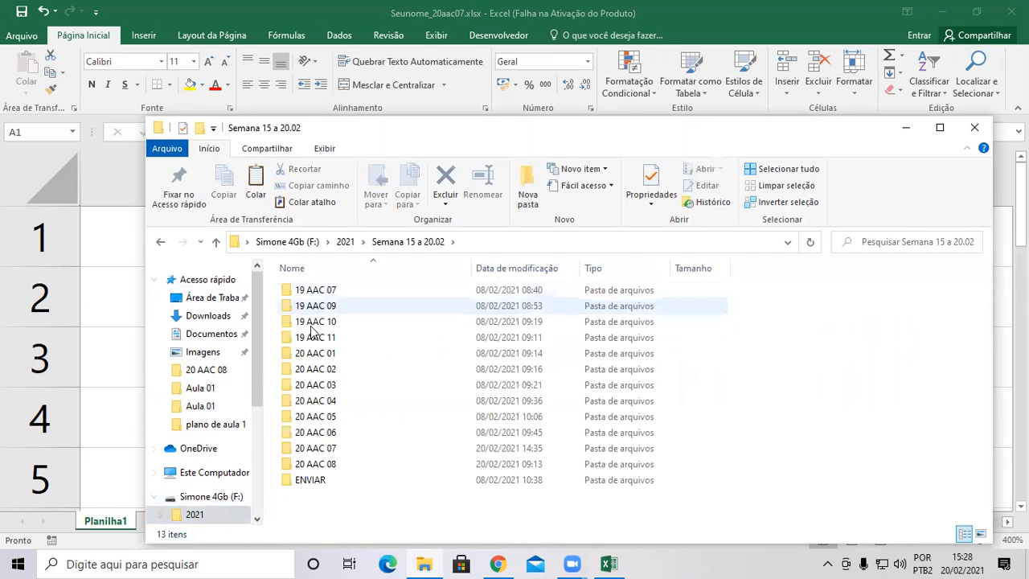
pyautogui.doubleClick(322, 448)
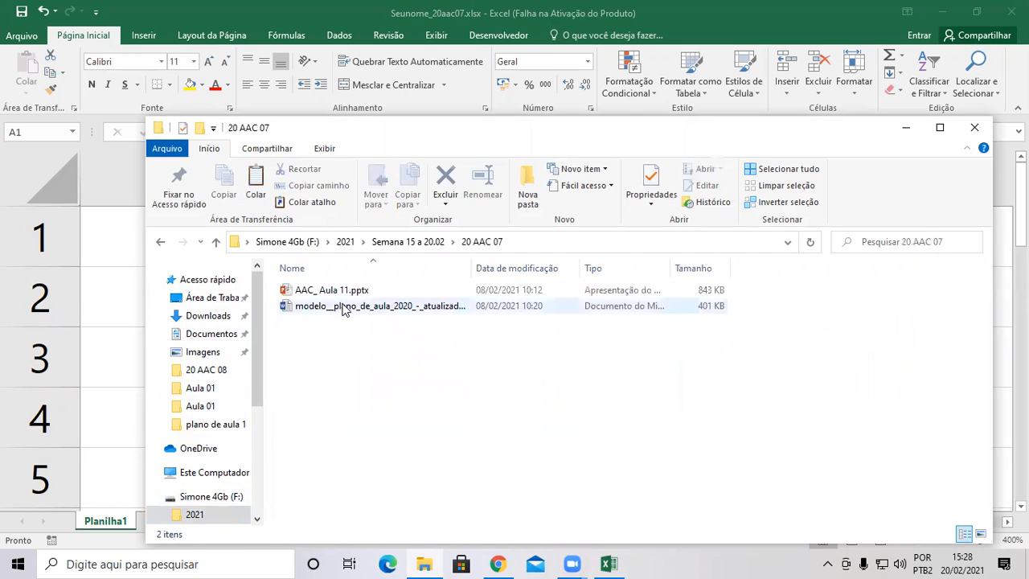
pyautogui.doubleClick(322, 292)
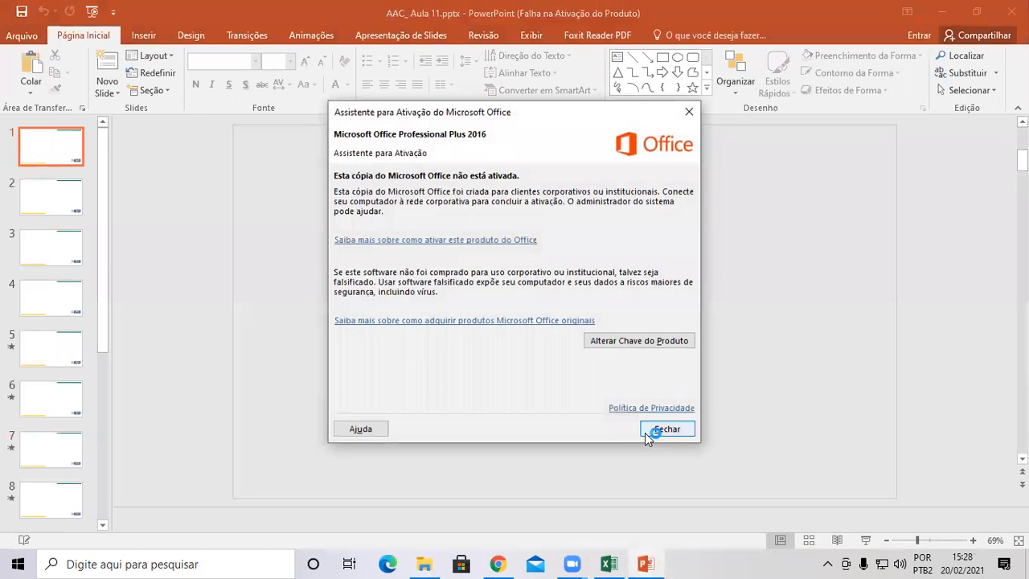
# Close the activation notice and go through slide 3 to slide 4, O QUE É?
pyautogui.click(658, 429)
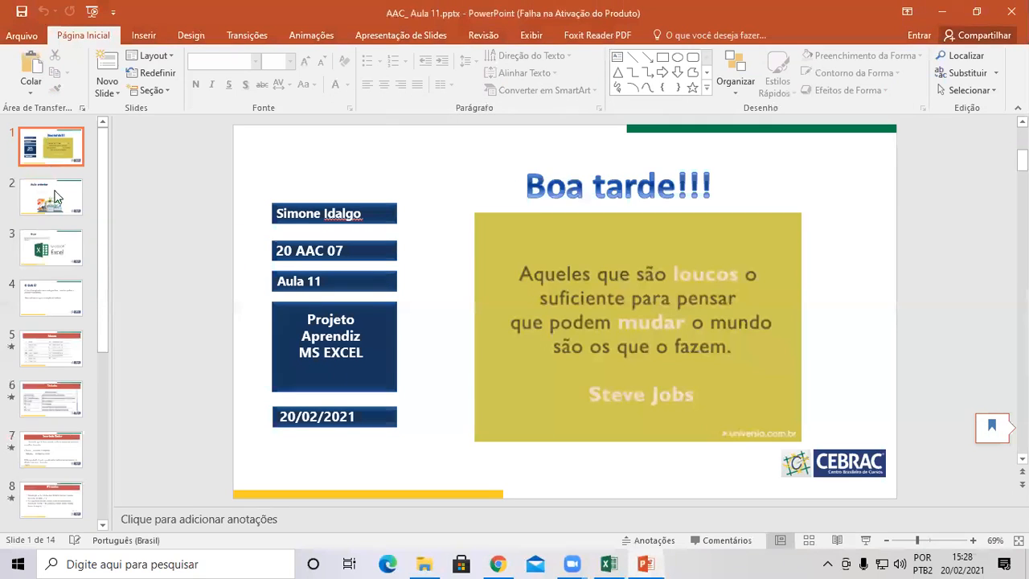
pyautogui.click(50, 261)
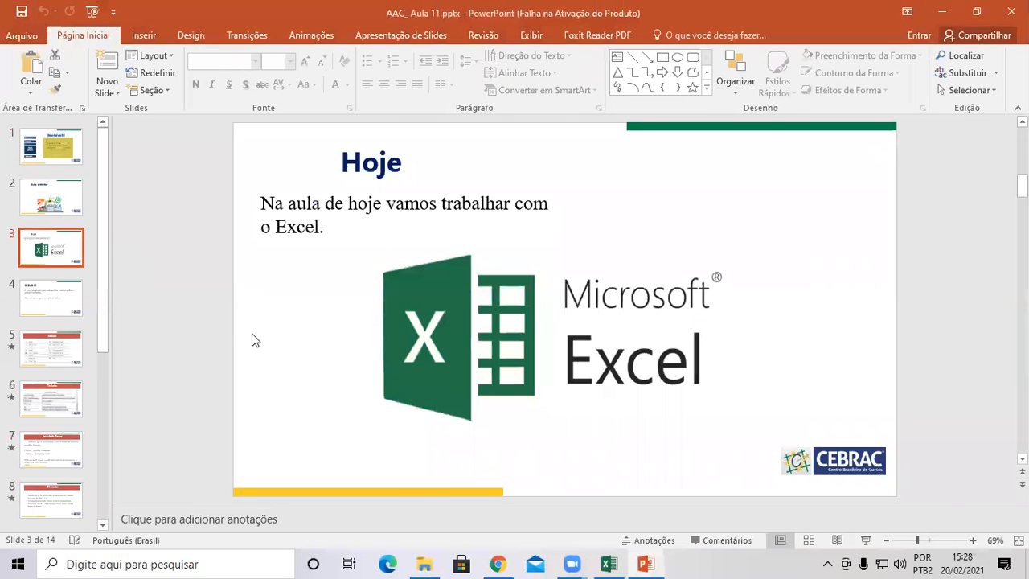
pyautogui.click(80, 293)
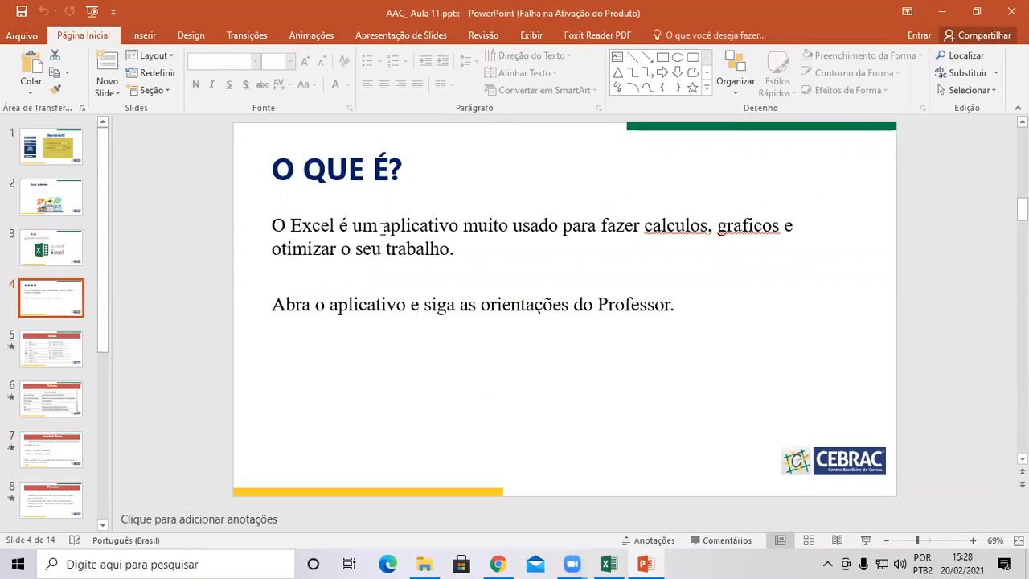
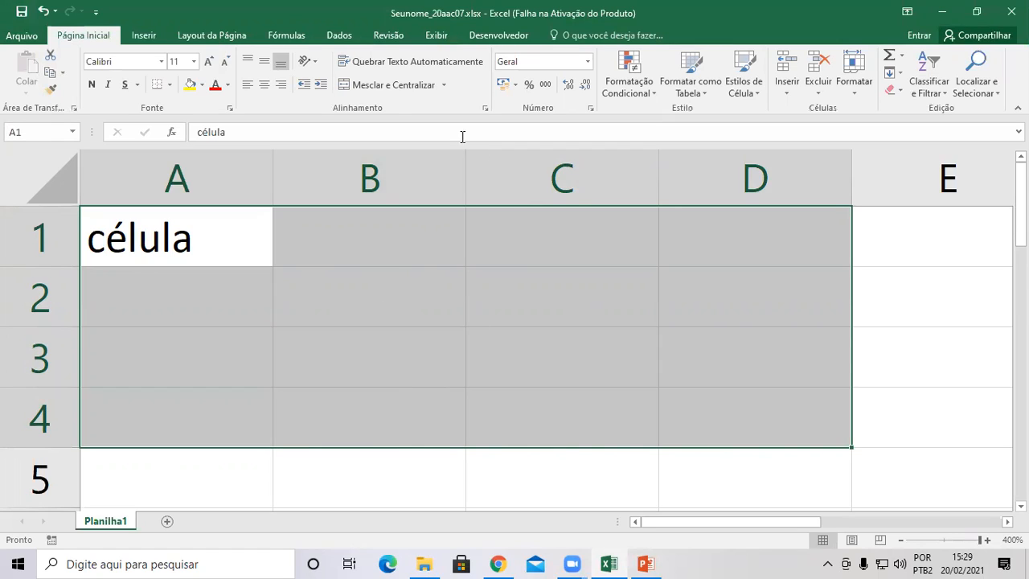
# Set cells A1:D4 to Arial Narrow, trying size 12 before returning to 11.
pyautogui.click(161, 65)
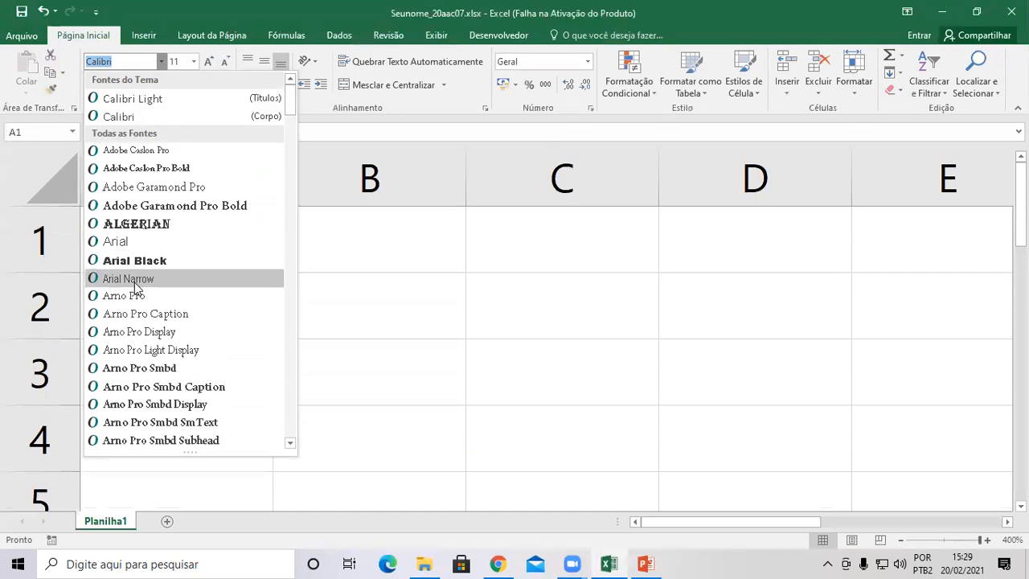
pyautogui.click(129, 279)
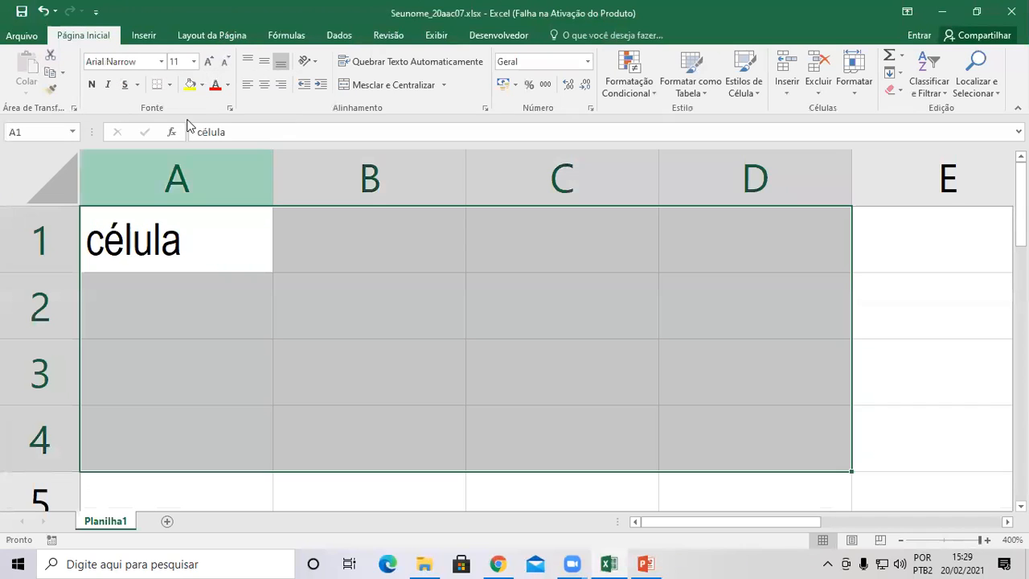
pyautogui.click(208, 63)
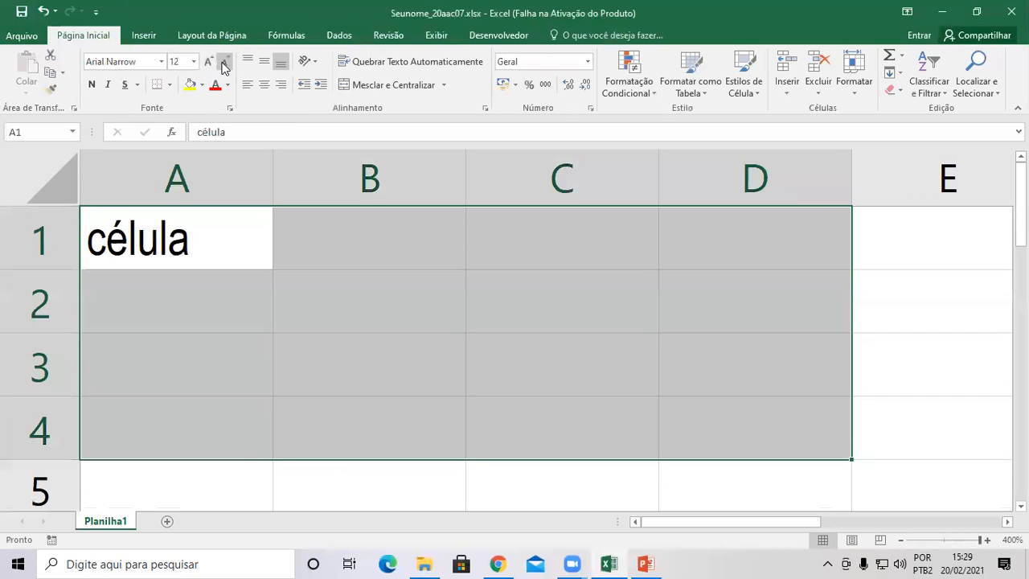
pyautogui.click(224, 62)
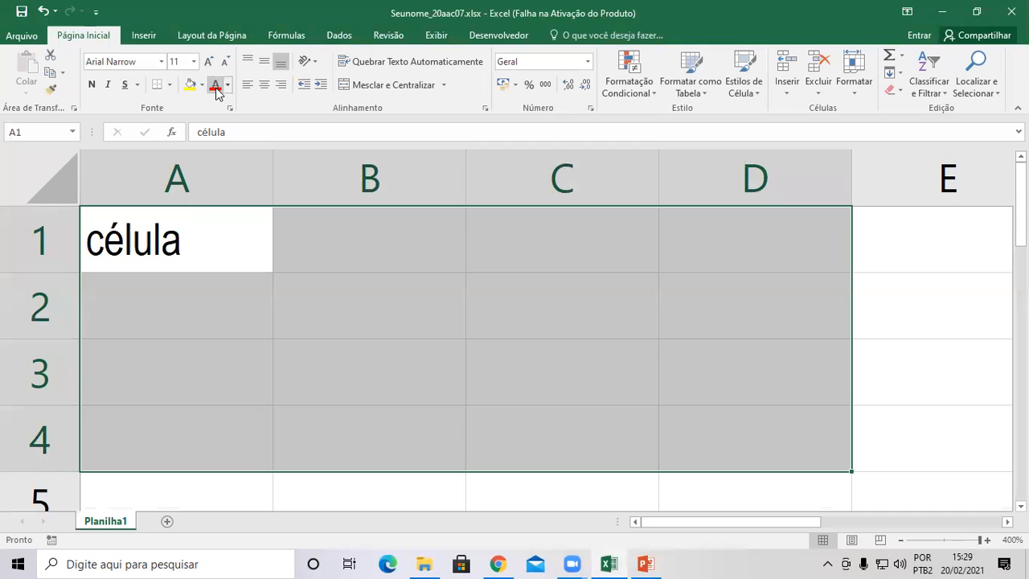
# Colour the word célula in A1 red, then change it to blue.
pyautogui.click(215, 90)
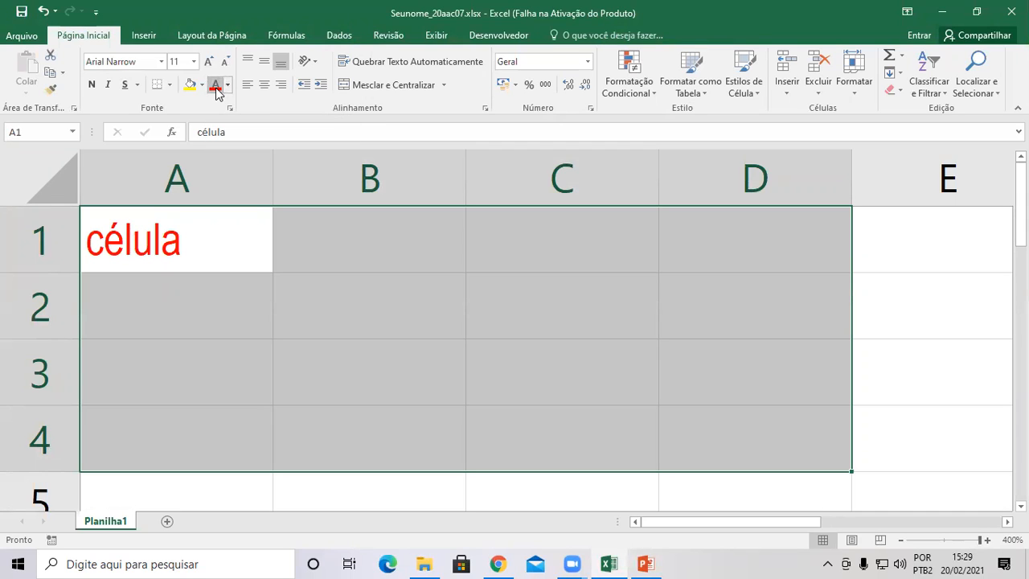
pyautogui.click(230, 85)
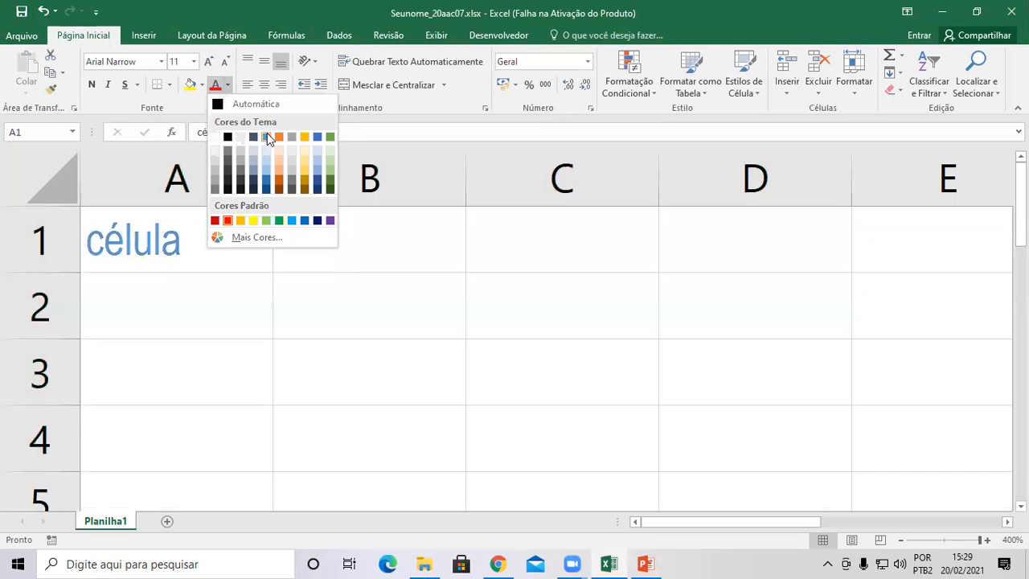
pyautogui.click(267, 134)
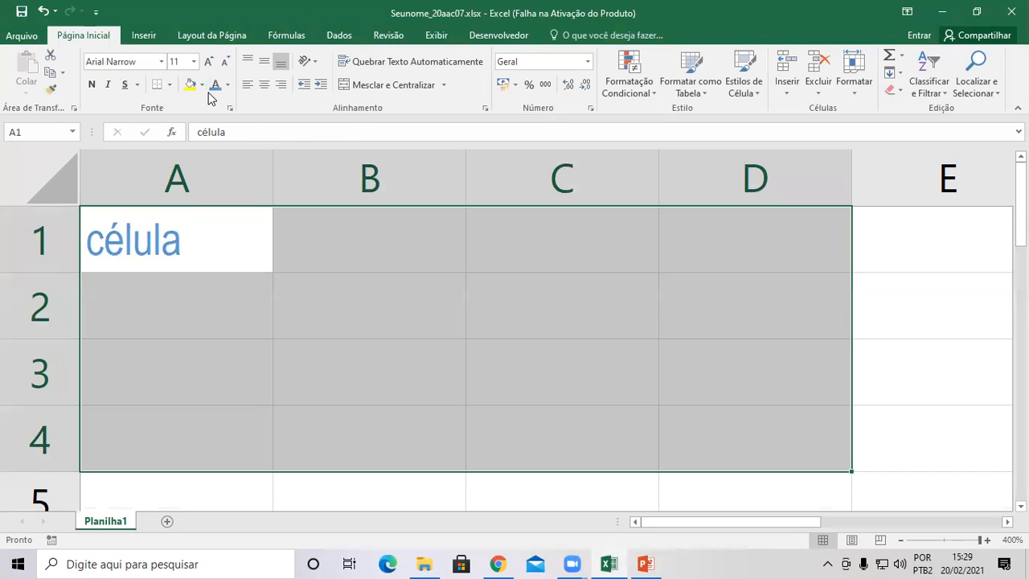
pyautogui.click(202, 85)
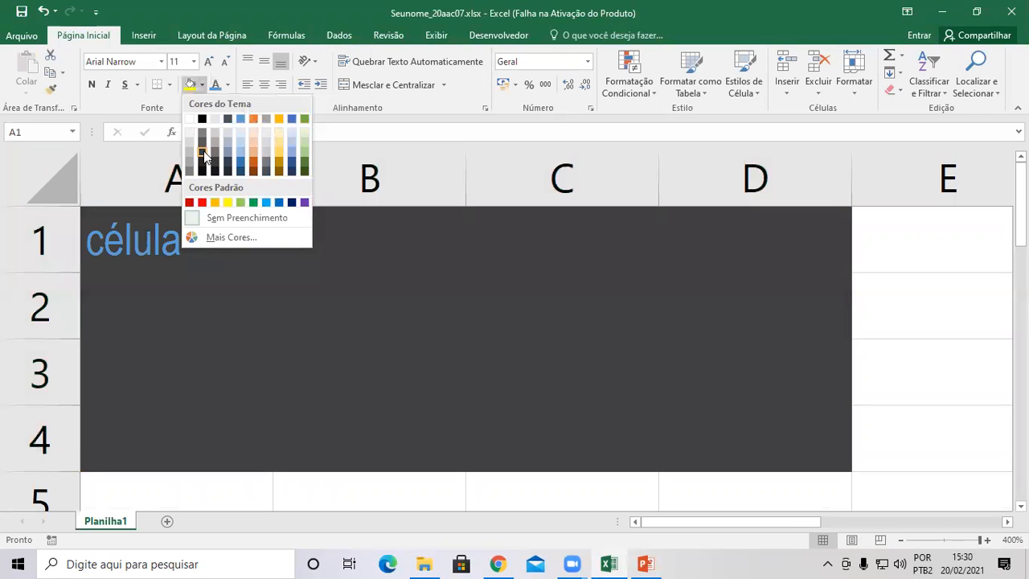
# Fill A1:D4 with dark grey and apply all borders to every cell.
pyautogui.click(203, 152)
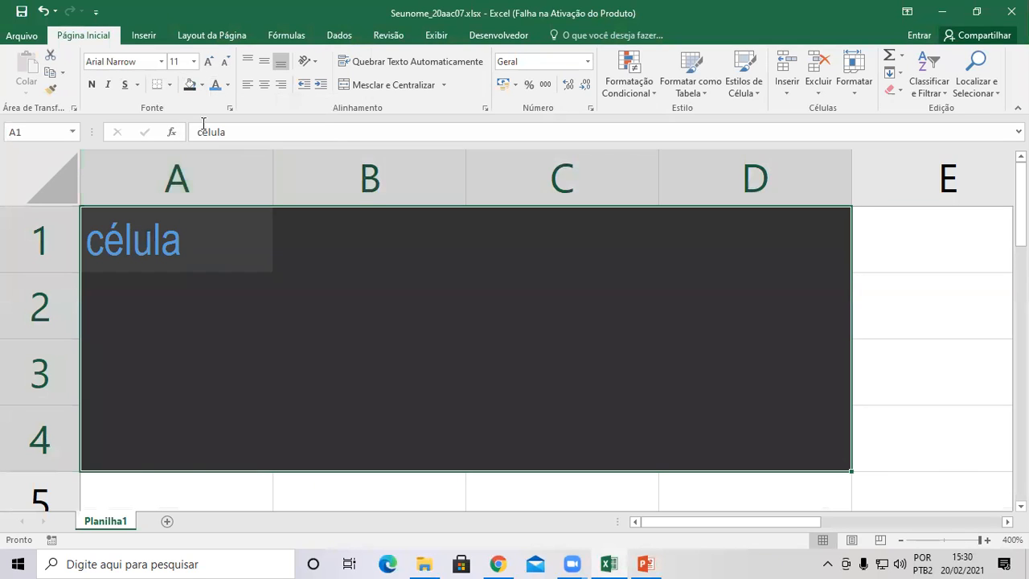
pyautogui.click(170, 86)
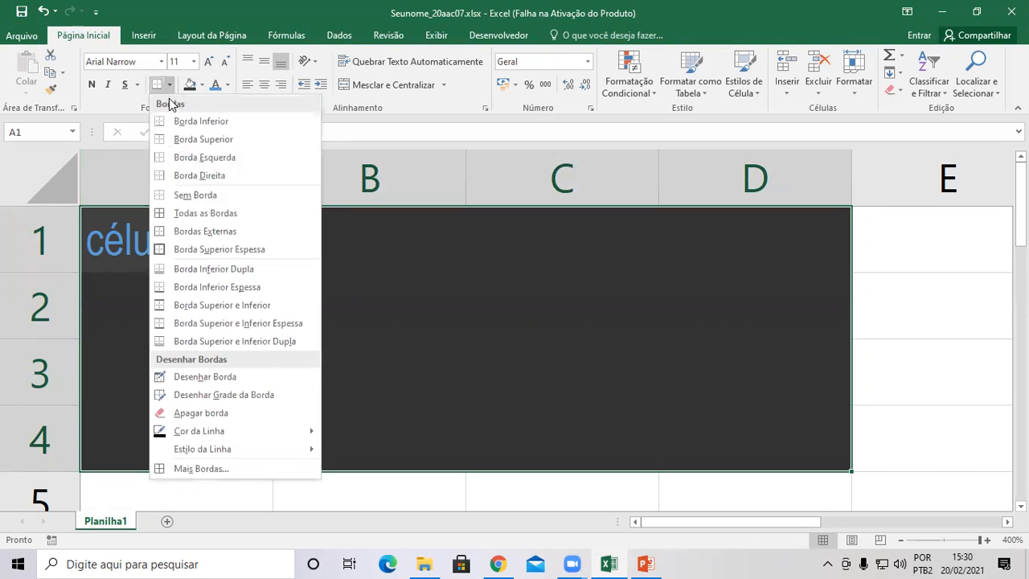
pyautogui.click(184, 214)
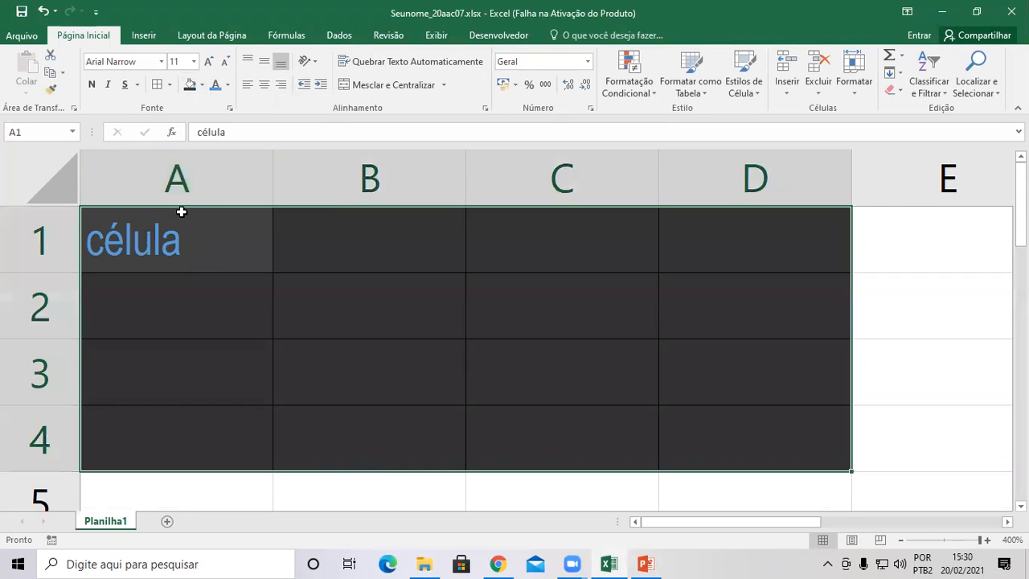
# Make célula bold, italic and underlined.
pyautogui.click(94, 85)
pyautogui.click(107, 85)
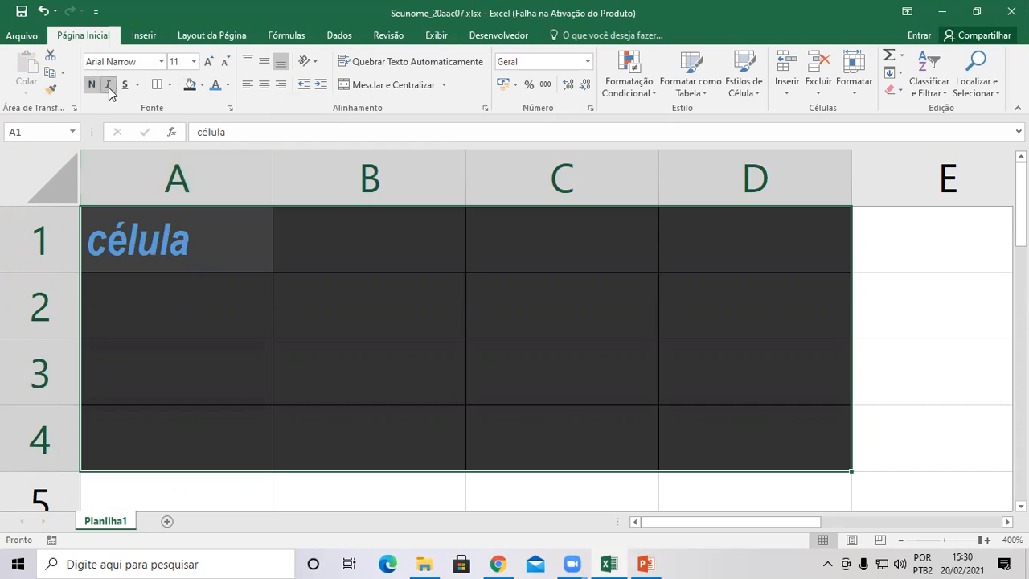
pyautogui.click(125, 85)
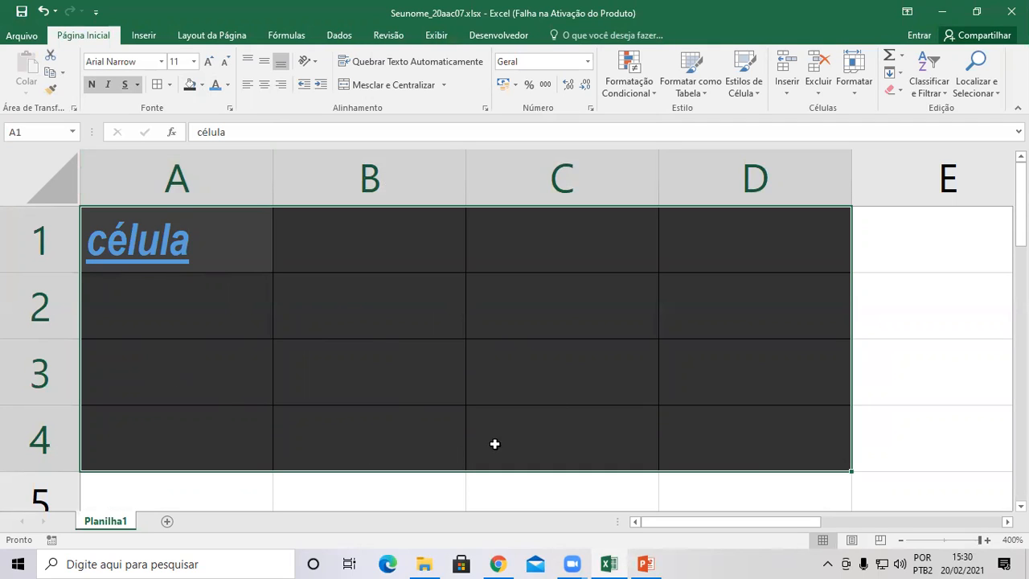
pyautogui.click(201, 248)
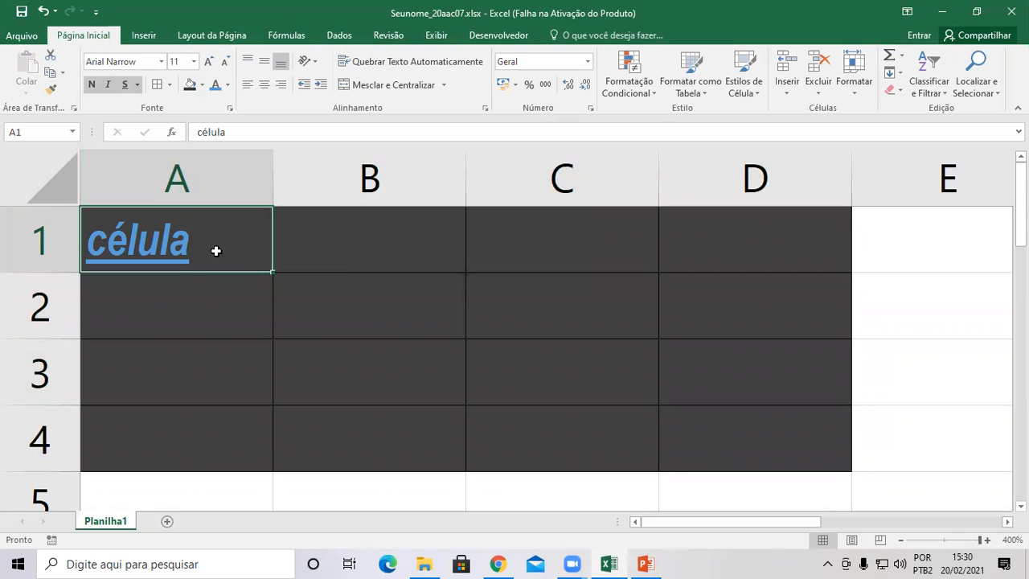
# Copy the formatted célula from A1 across to D1 and down through row 4.
pyautogui.moveTo(215, 251); pyautogui.dragTo(692, 439)
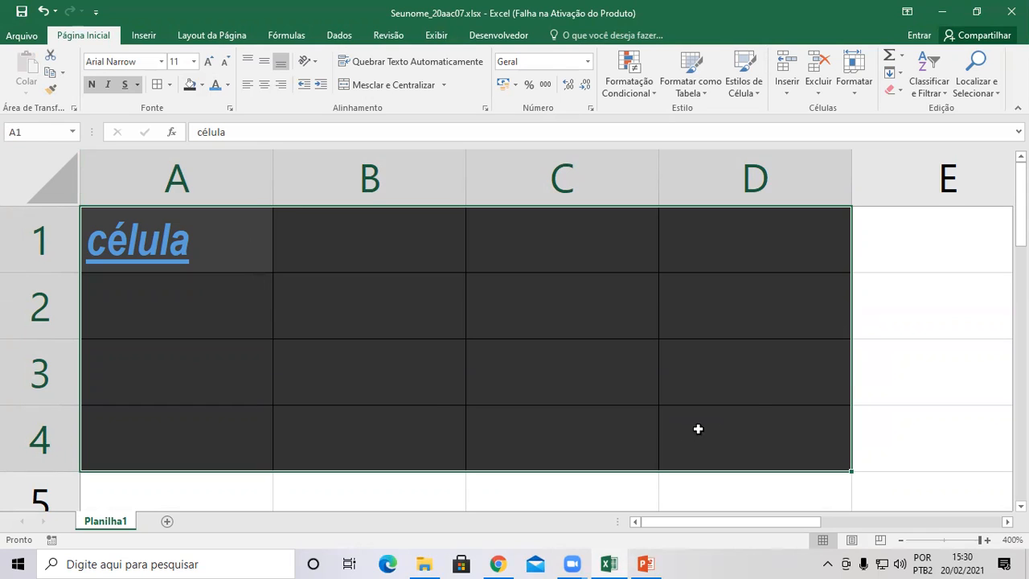
pyautogui.click(243, 248)
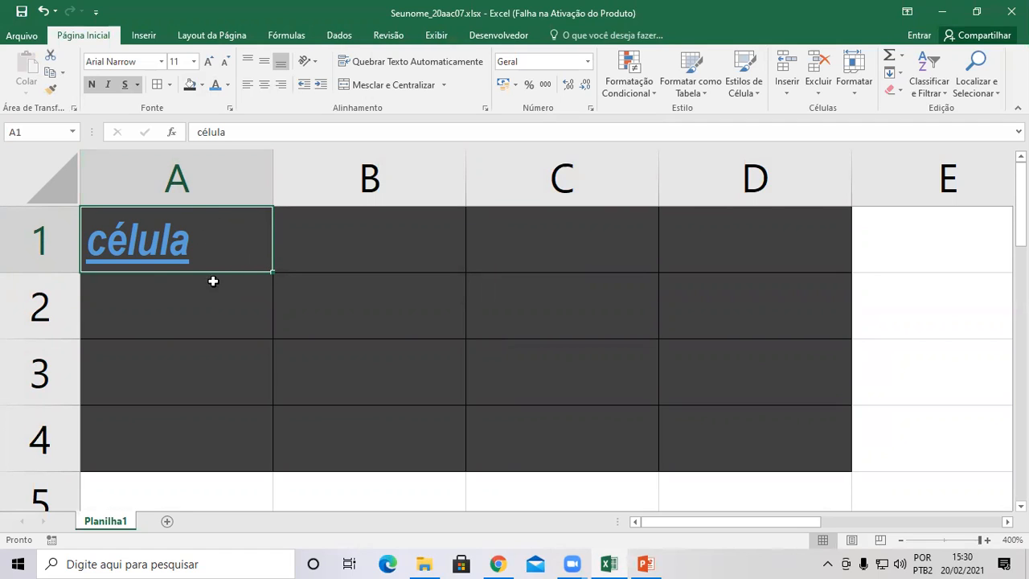
pyautogui.click(270, 274)
pyautogui.moveTo(272, 270); pyautogui.dragTo(810, 278)
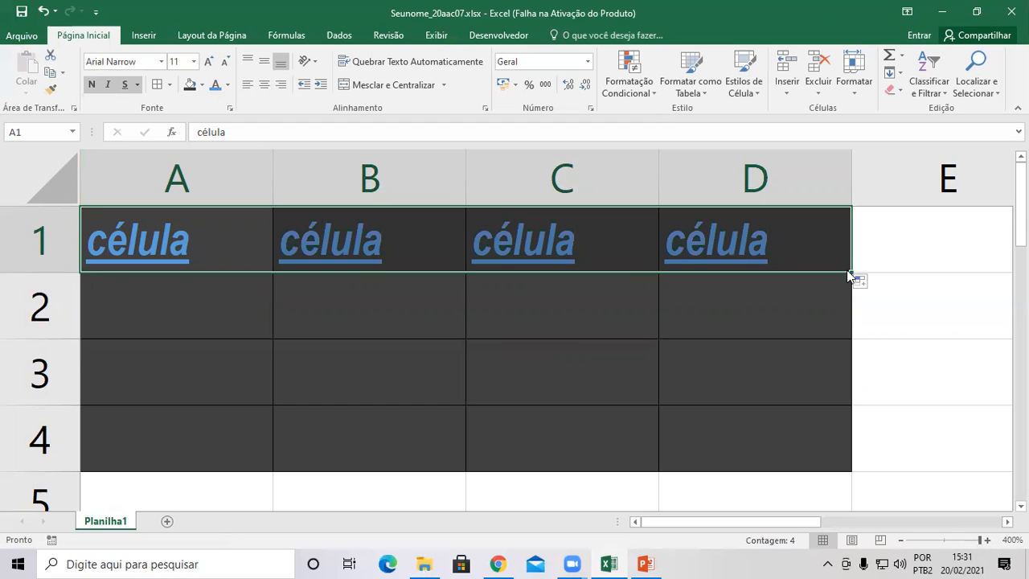
pyautogui.moveTo(850, 273); pyautogui.dragTo(829, 463)
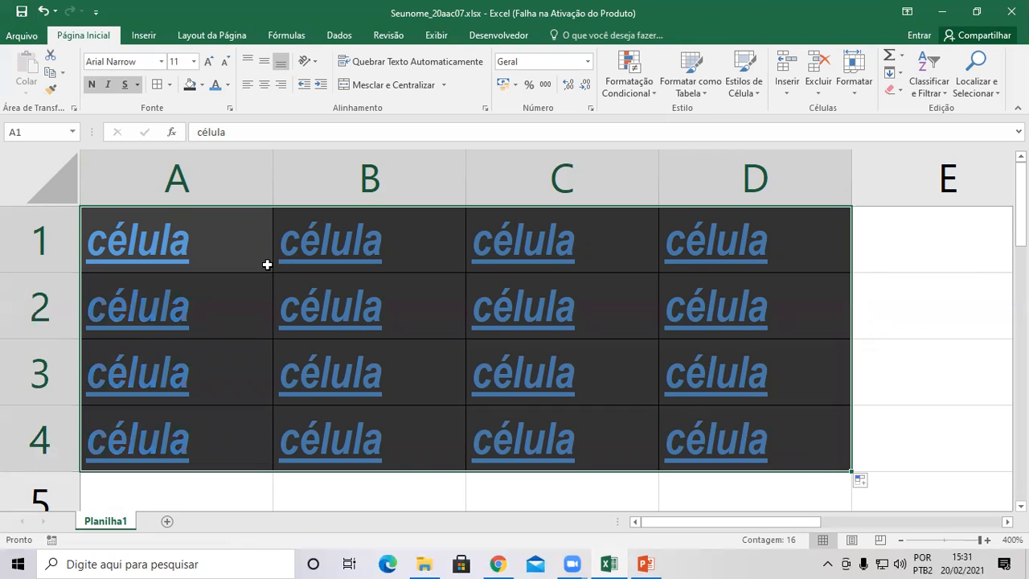
# Change the fill of the whole A1:D4 table to white.
pyautogui.moveTo(183, 236); pyautogui.dragTo(735, 275)
pyautogui.click(188, 245)
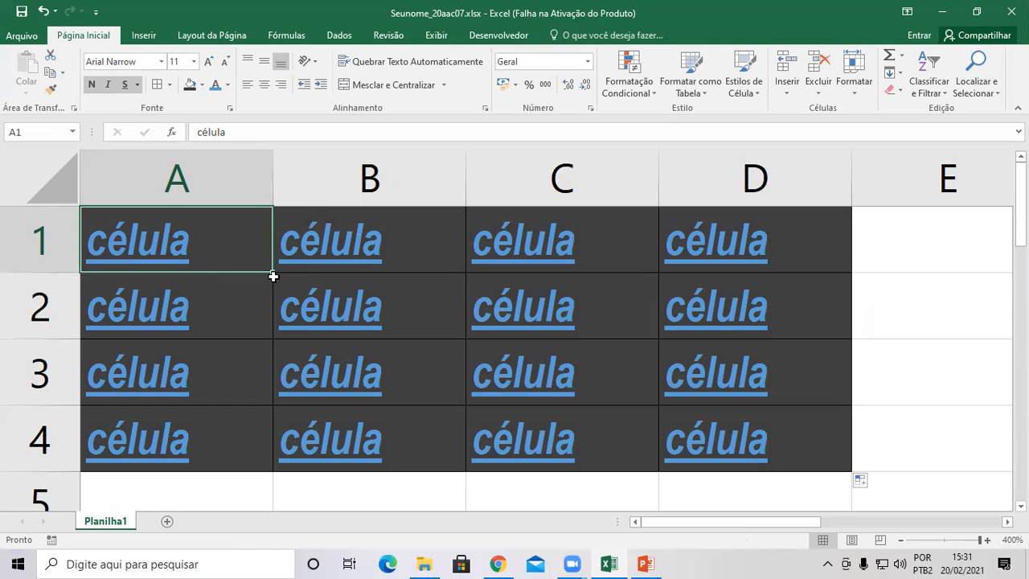
pyautogui.moveTo(225, 239); pyautogui.dragTo(732, 457)
pyautogui.click(202, 85)
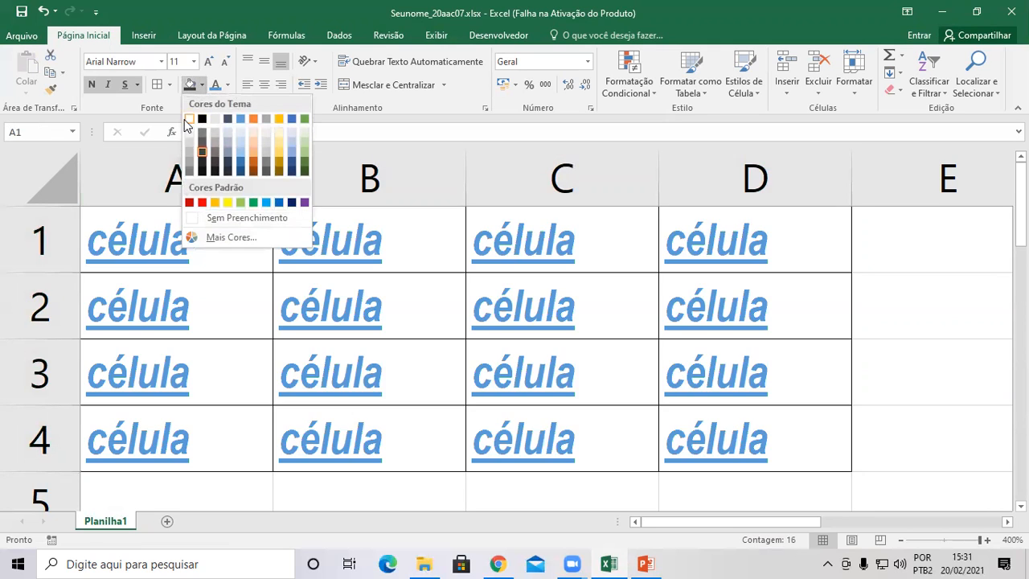
pyautogui.click(188, 120)
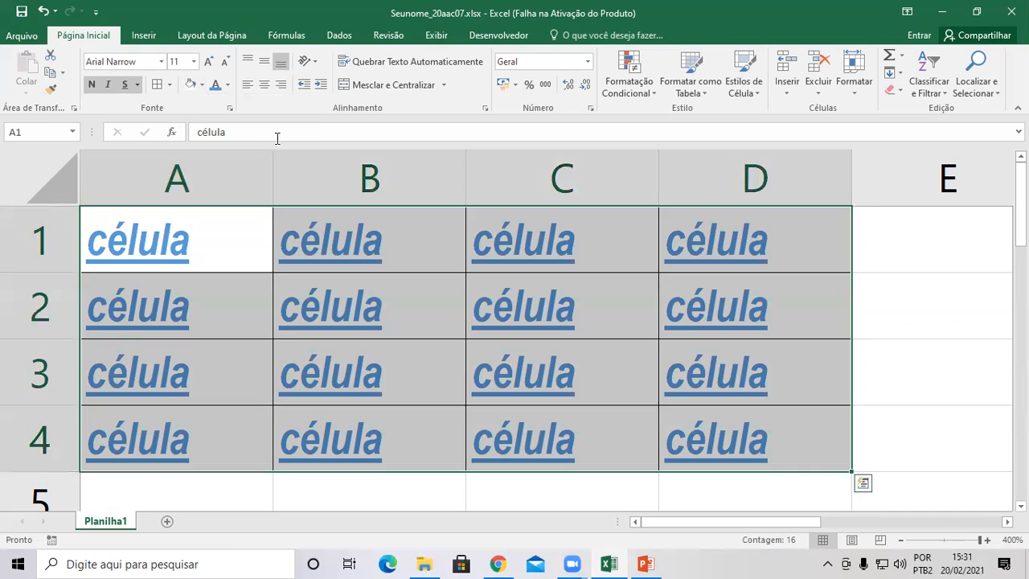
pyautogui.click(309, 306)
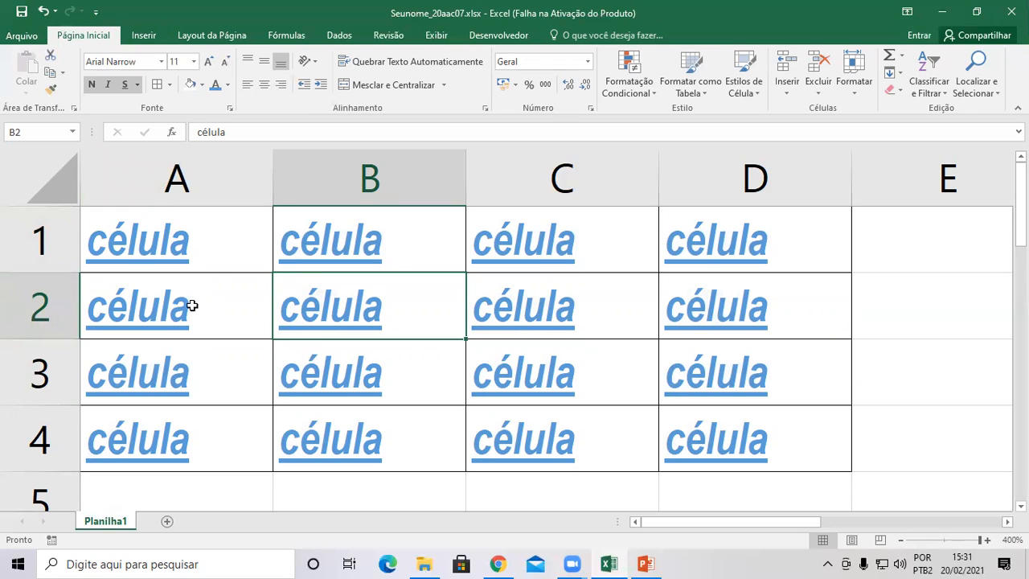
# Drag the célula entries from D1, D3 and D2 into F2, F4 and E3.
pyautogui.click(220, 251)
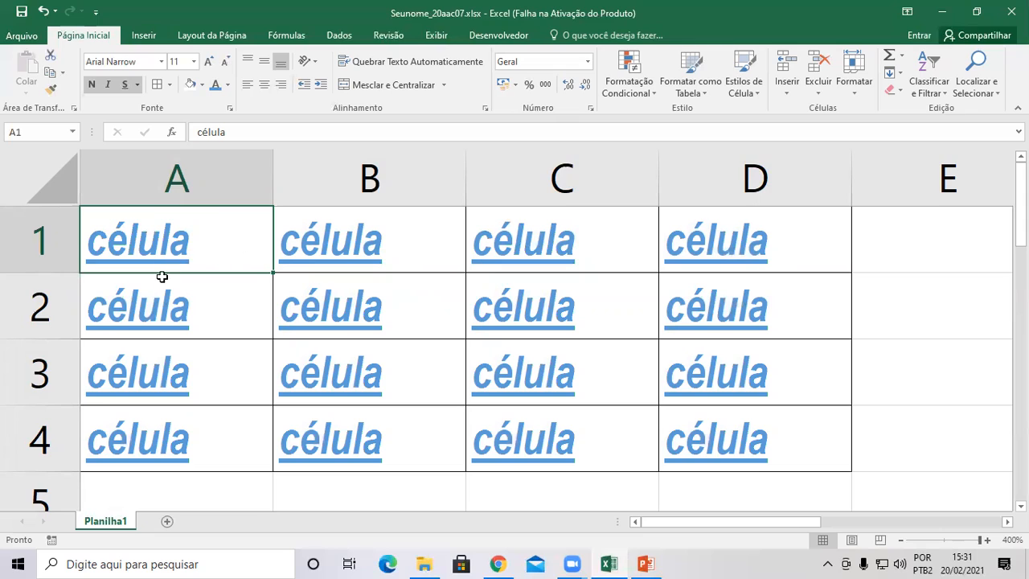
pyautogui.click(377, 268)
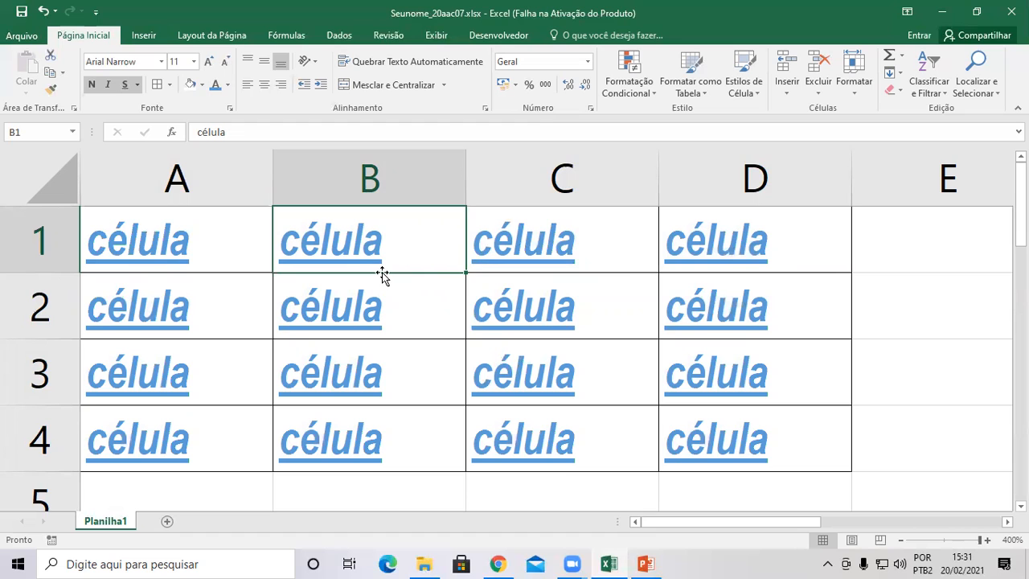
pyautogui.moveTo(684, 521); pyautogui.dragTo(735, 521)
pyautogui.click(609, 241)
pyautogui.moveTo(606, 273); pyautogui.dragTo(895, 316)
pyautogui.moveTo(739, 522); pyautogui.dragTo(770, 522)
pyautogui.click(375, 378)
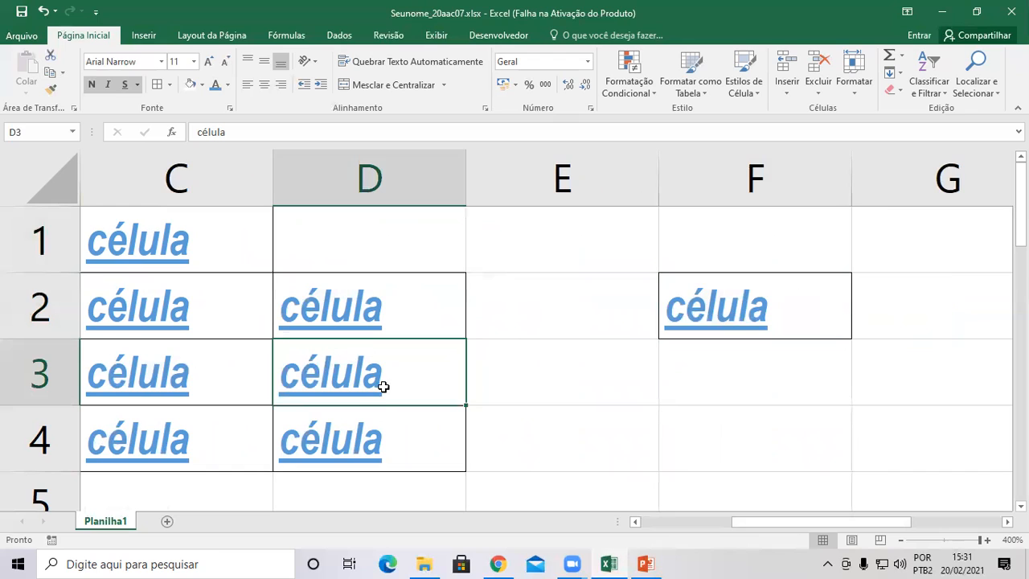
pyautogui.moveTo(446, 413); pyautogui.dragTo(689, 414)
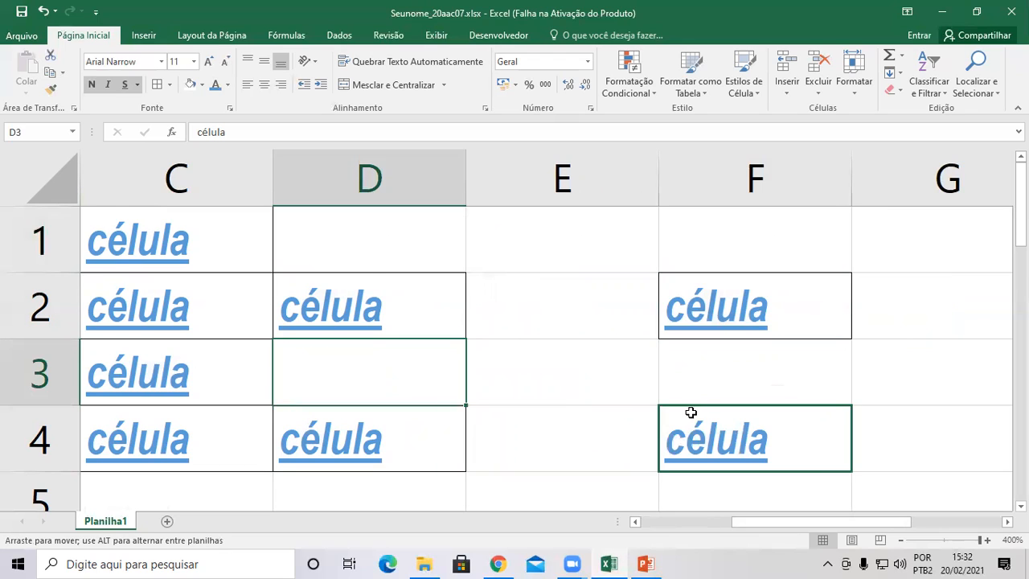
pyautogui.click(367, 277)
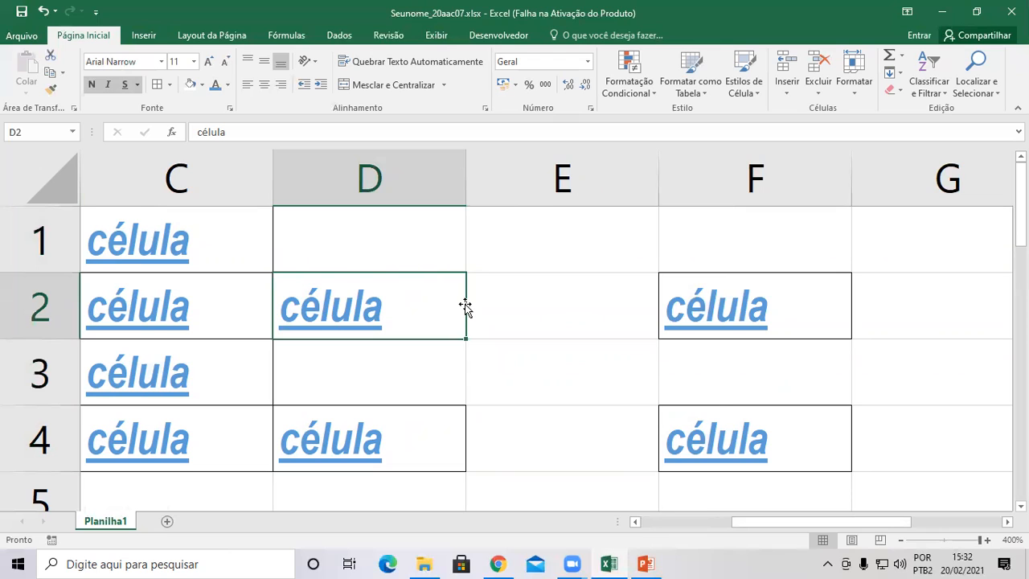
pyautogui.moveTo(272, 304); pyautogui.dragTo(489, 364)
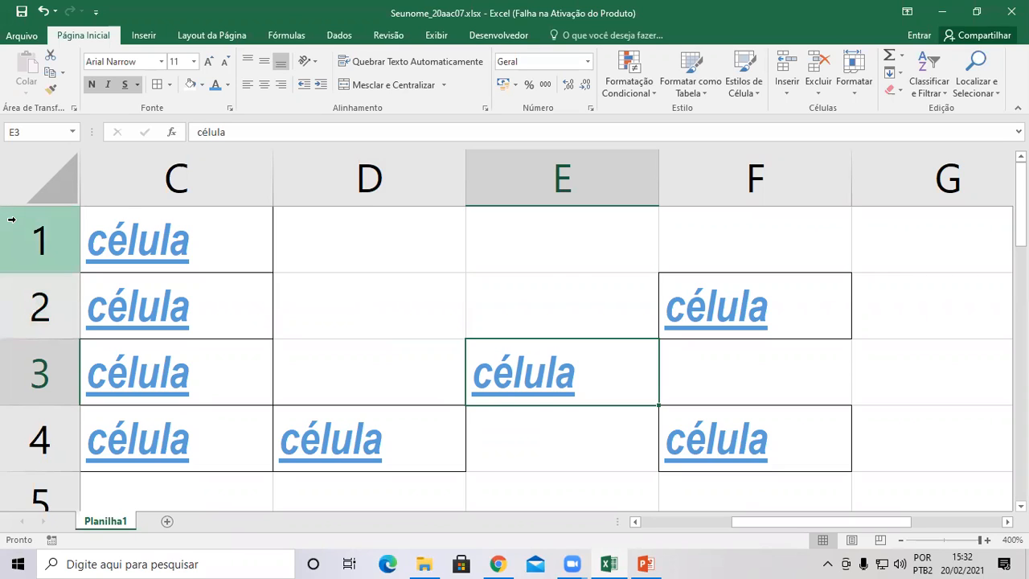
pyautogui.moveTo(733, 522); pyautogui.dragTo(643, 523)
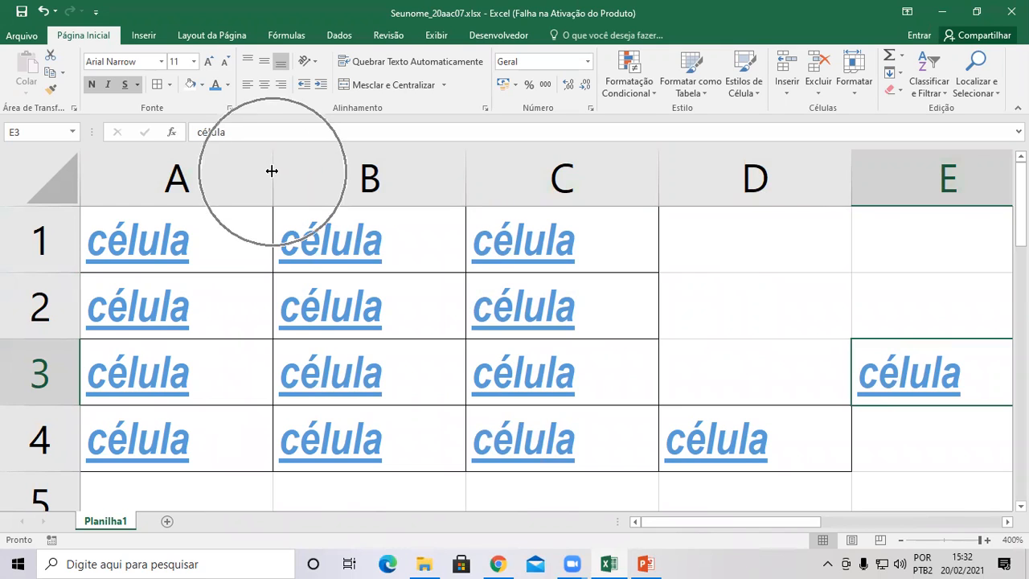
# Widen column A and experiment with row 1's height, then AutoFit column A.
pyautogui.moveTo(271, 170); pyautogui.dragTo(361, 186)
pyautogui.moveTo(44, 272)
pyautogui.mouseDown()
pyautogui.moveTo(44, 406)
pyautogui.moveTo(55, 271)
pyautogui.mouseUp()
pyautogui.moveTo(46, 434); pyautogui.dragTo(64, 261)
pyautogui.moveTo(65, 261); pyautogui.dragTo(73, 395)
pyautogui.moveTo(361, 172); pyautogui.dragTo(477, 167)
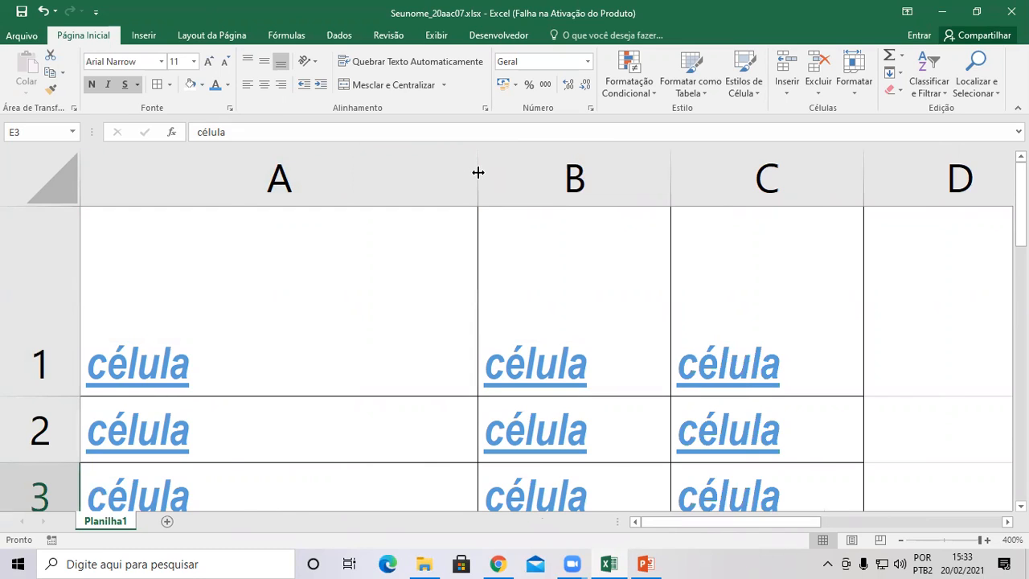
pyautogui.doubleClick(478, 172)
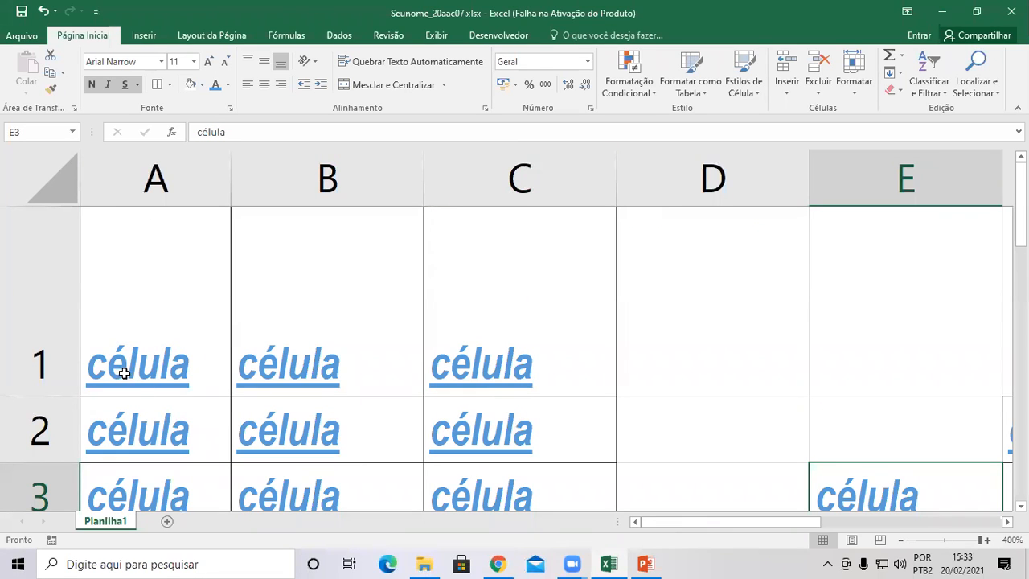
# Append 'azullorealkdjfalkjf' to célula in cell A1.
pyautogui.doubleClick(185, 370)
pyautogui.write('azul')
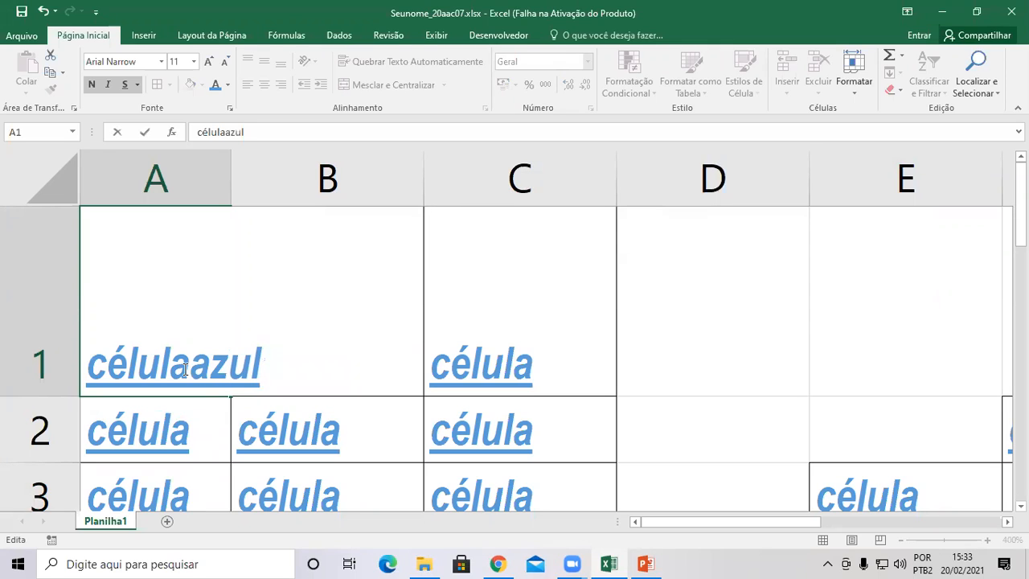
pyautogui.write('loreal')
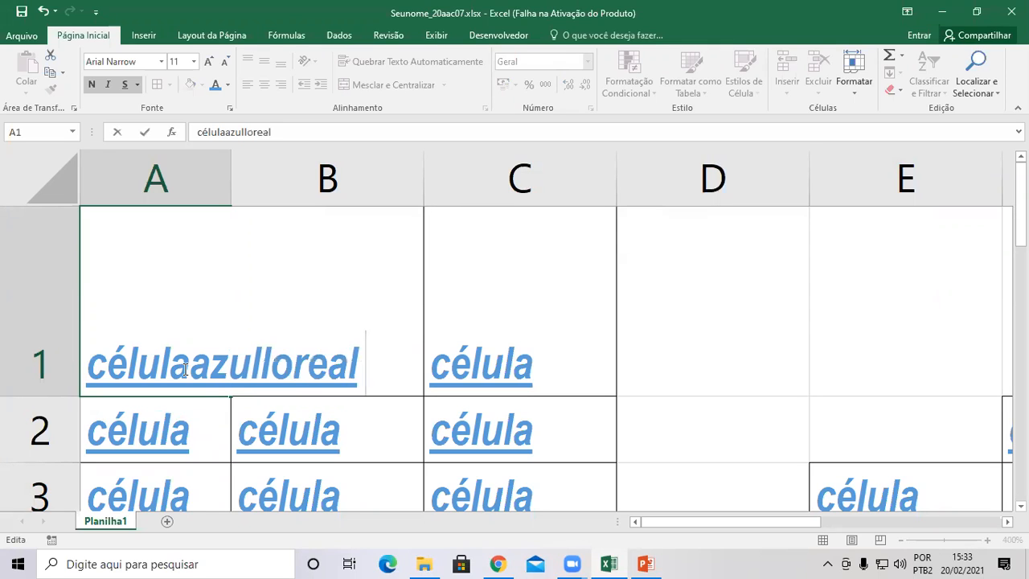
pyautogui.write('kdjfalkjf')
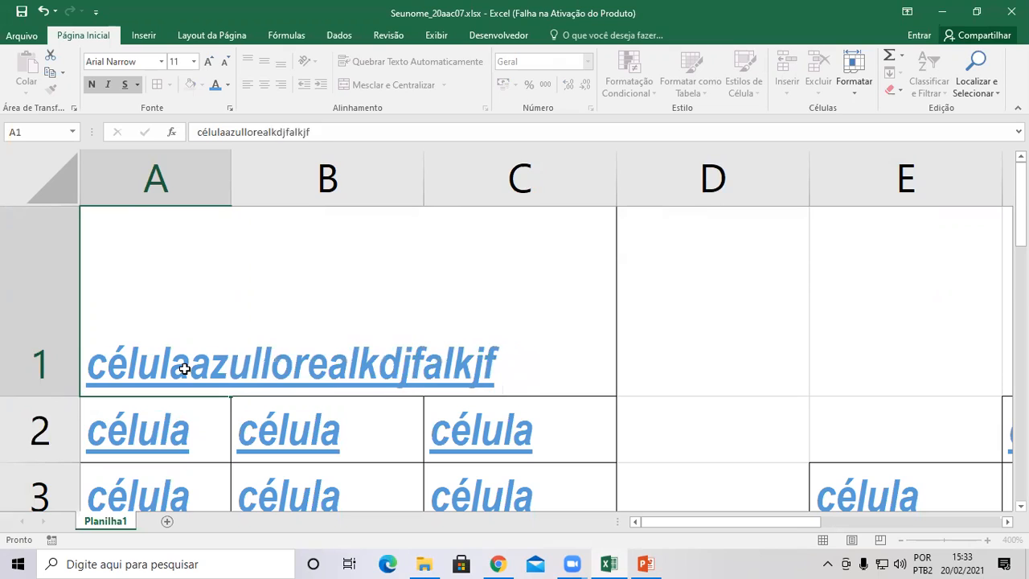
pyautogui.press('Return')
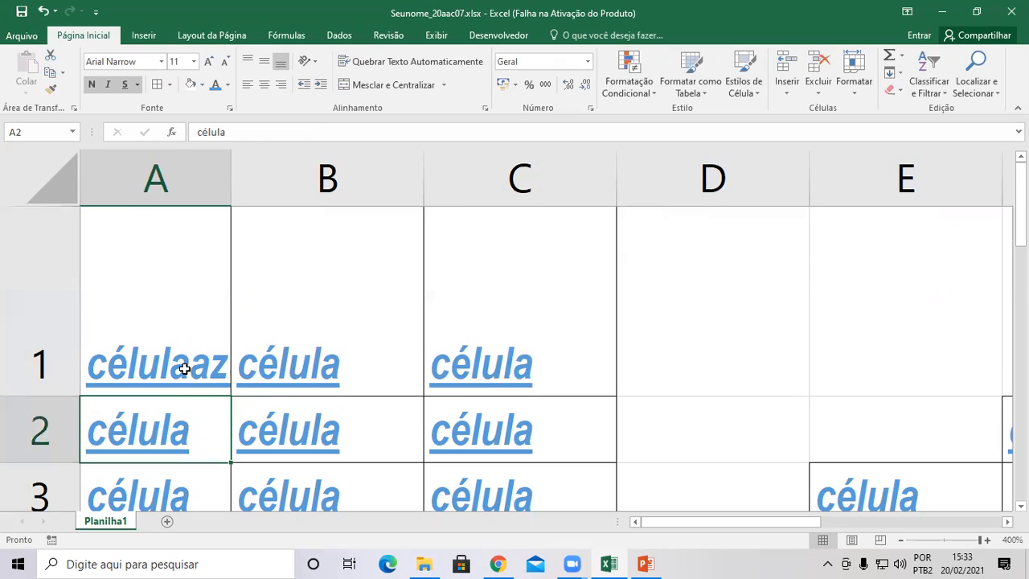
# AutoFit column A to show 'célulaazullorealkdjfalkjf' fully, then select column A.
pyautogui.doubleClick(228, 178)
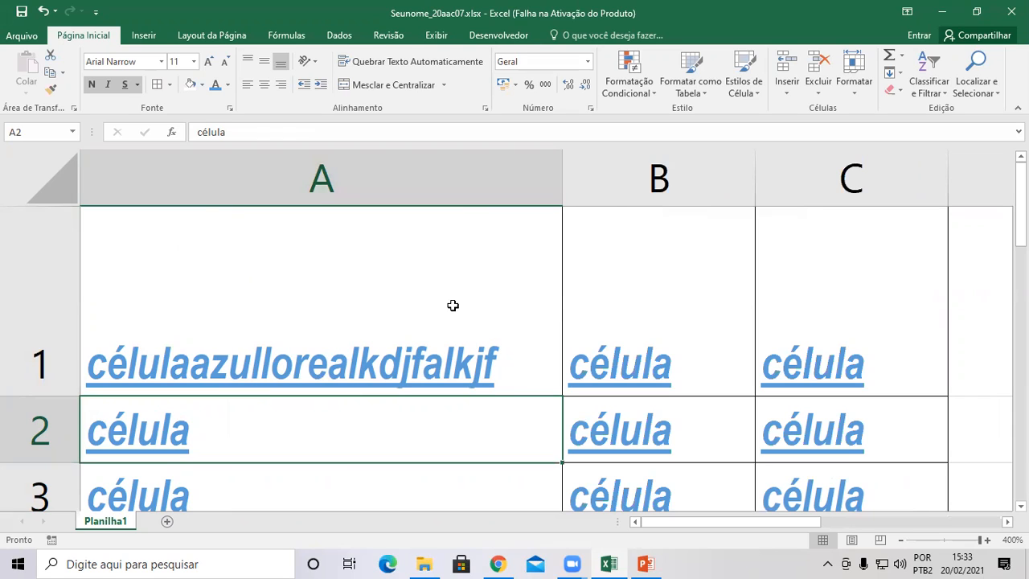
pyautogui.doubleClick(503, 358)
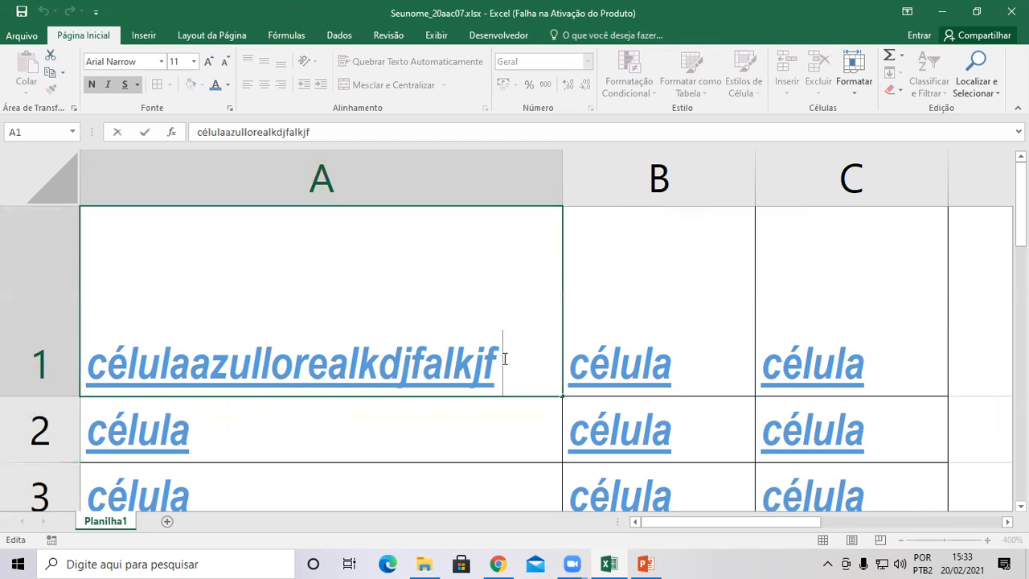
pyautogui.click(696, 337)
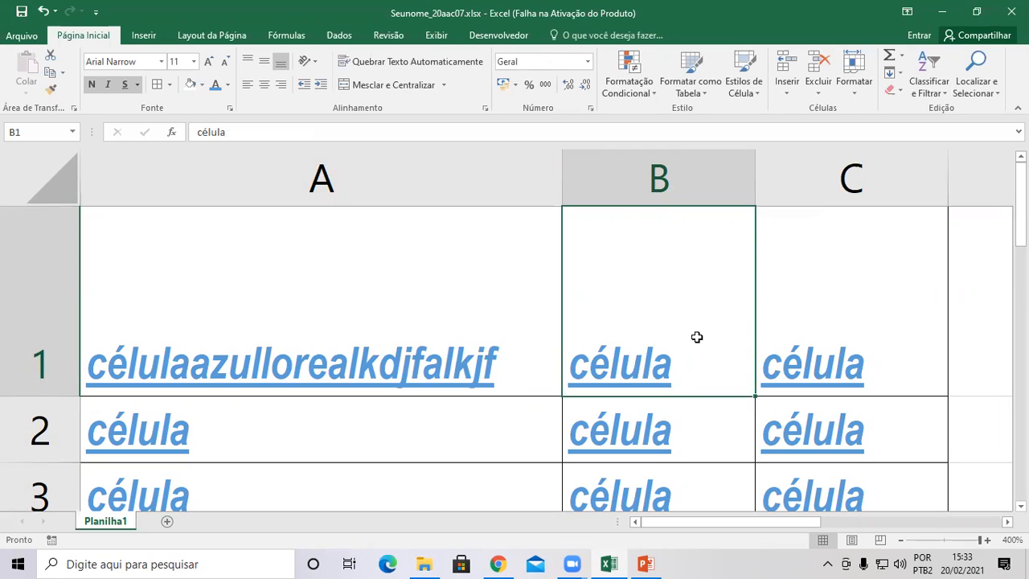
pyautogui.doubleClick(697, 337)
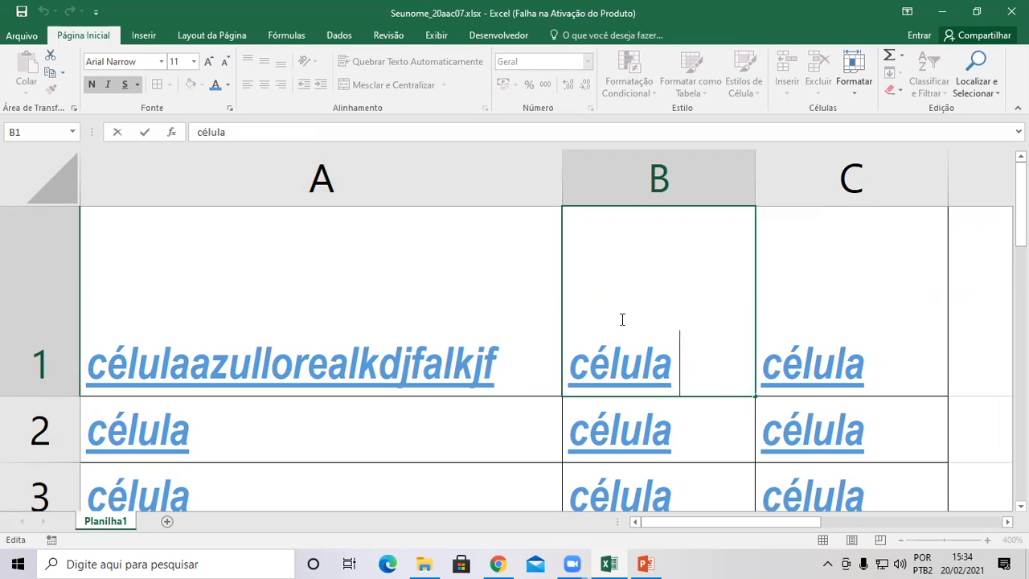
pyautogui.click(390, 168)
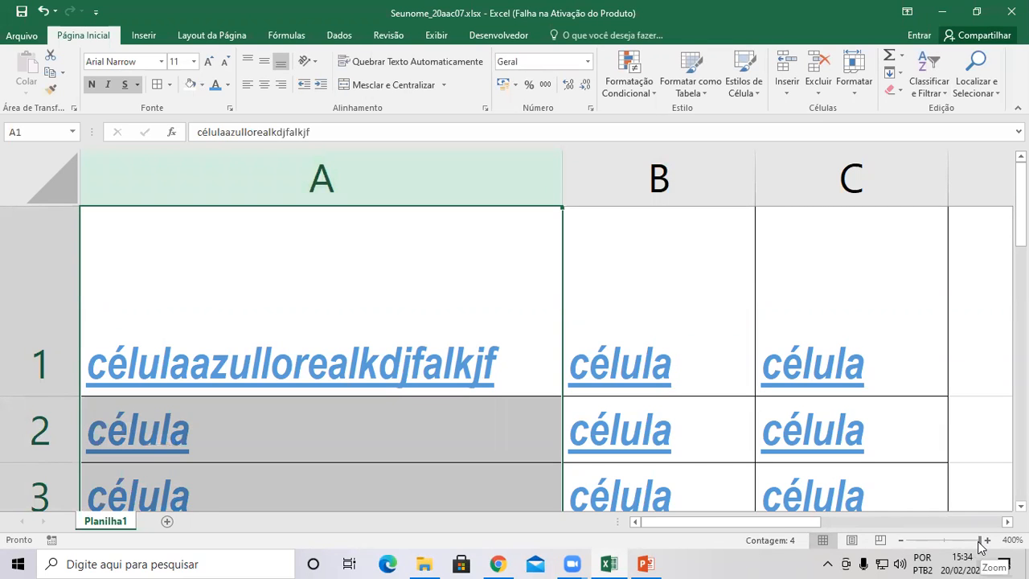
# Zoom the sheet out, then back in to 100% to see the whole table.
pyautogui.moveTo(980, 541); pyautogui.dragTo(917, 544)
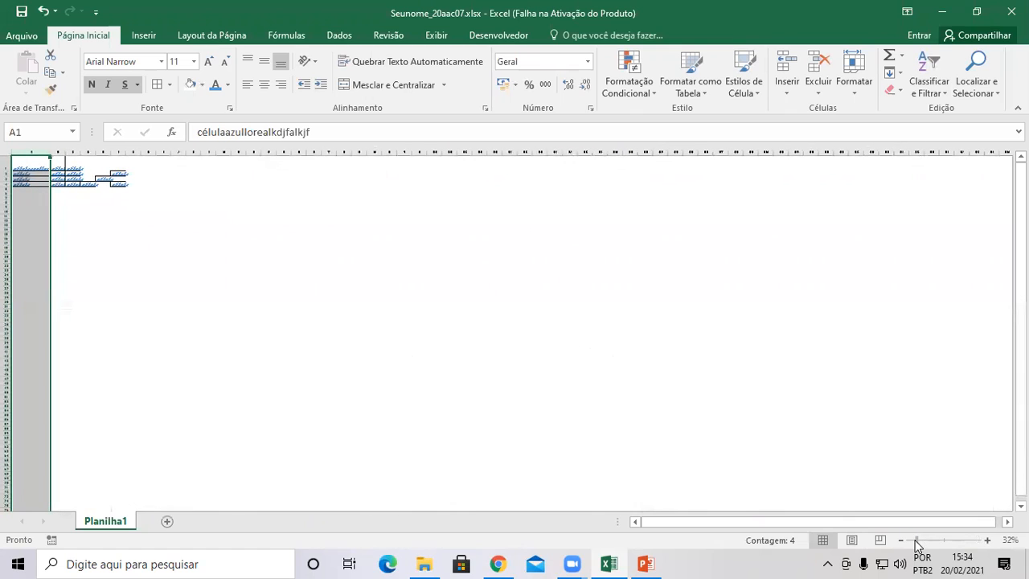
pyautogui.moveTo(1020, 384); pyautogui.dragTo(1021, 390)
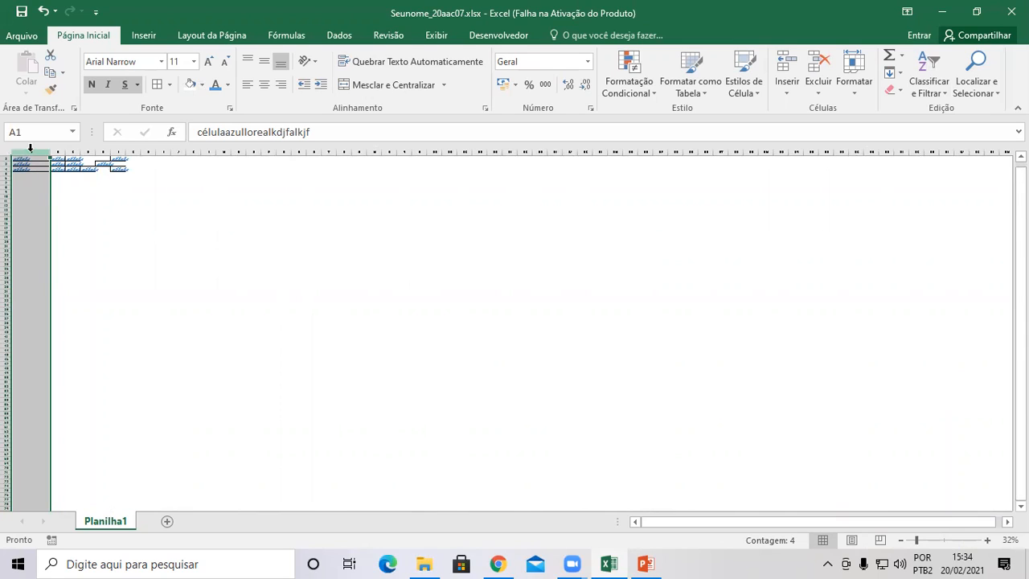
pyautogui.click(10, 229)
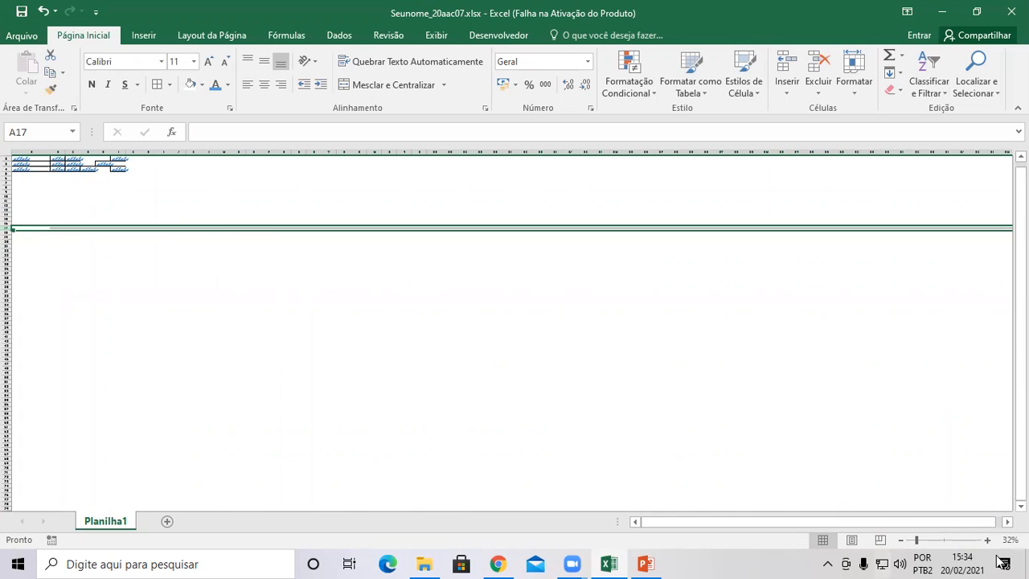
pyautogui.moveTo(917, 541); pyautogui.dragTo(944, 540)
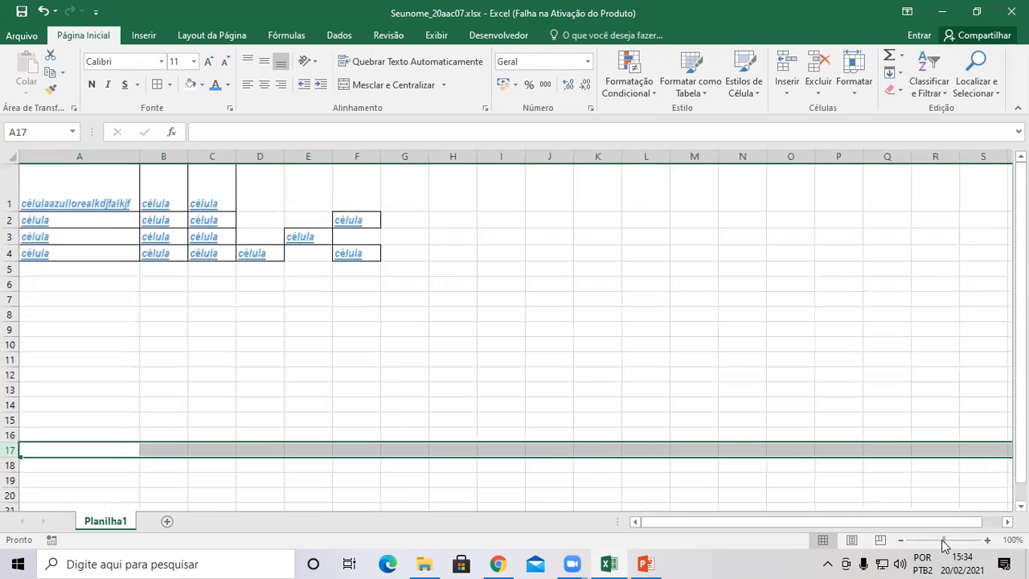
# From A1, page down and right with Page Down and Alt+Page Down to reach column BH.
pyautogui.click(108, 193)
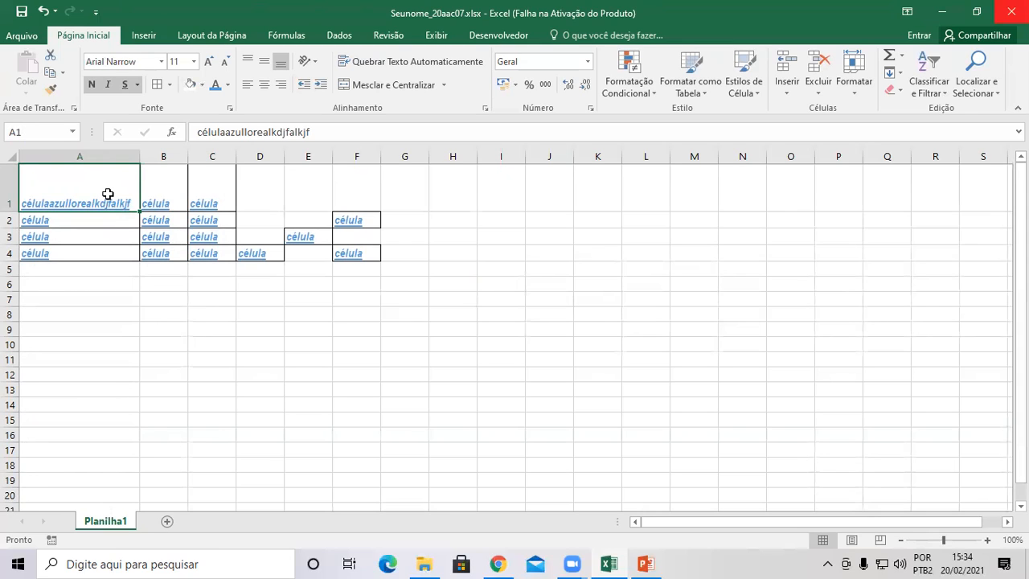
pyautogui.press('pagedown')
pyautogui.press('pagedown')
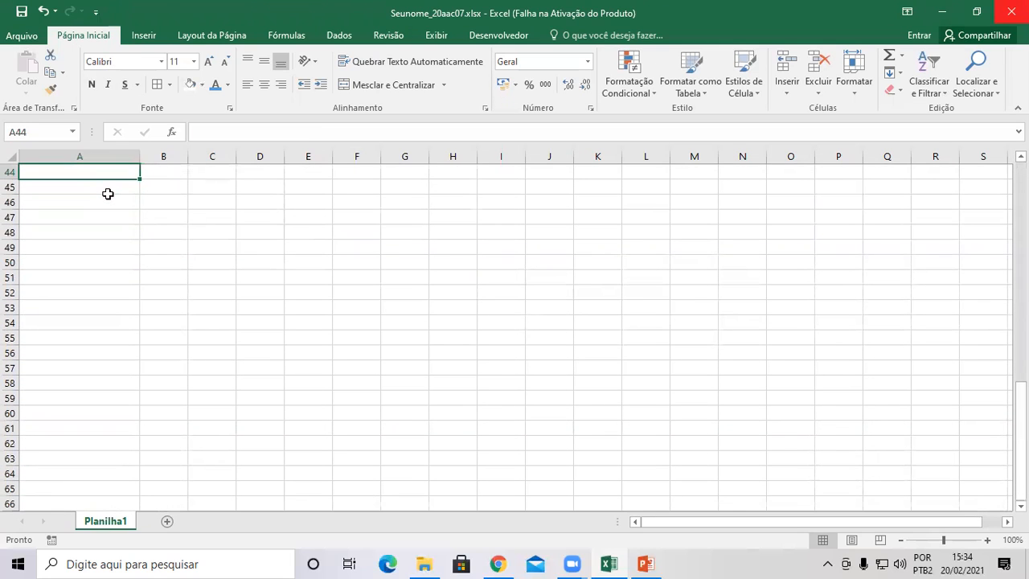
pyautogui.hotkey('shift', 'pagedown')
pyautogui.hotkey('shift', 'pagedown')
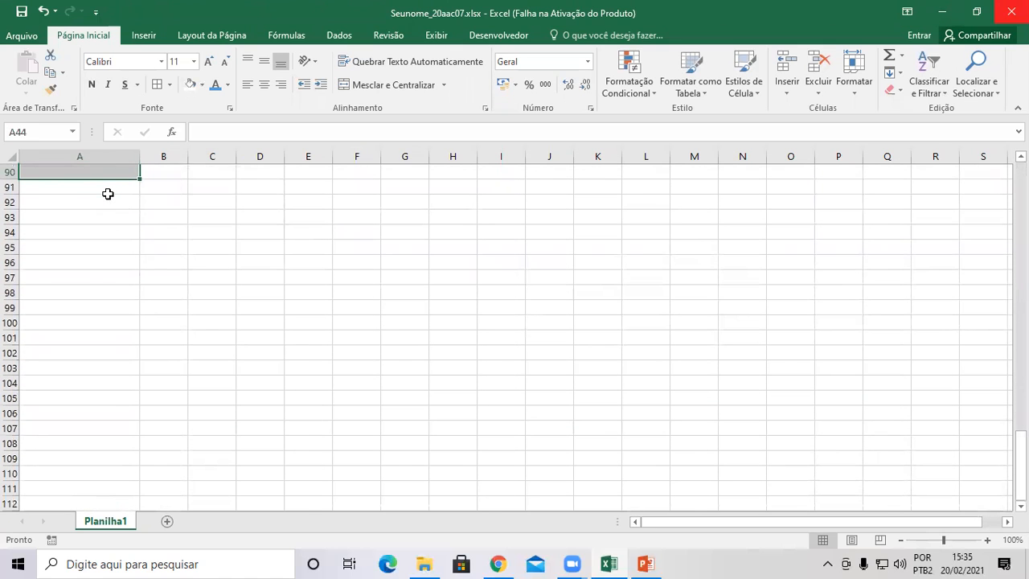
pyautogui.hotkey('alt', 'pagedown')
pyautogui.hotkey('alt', 'pagedown')
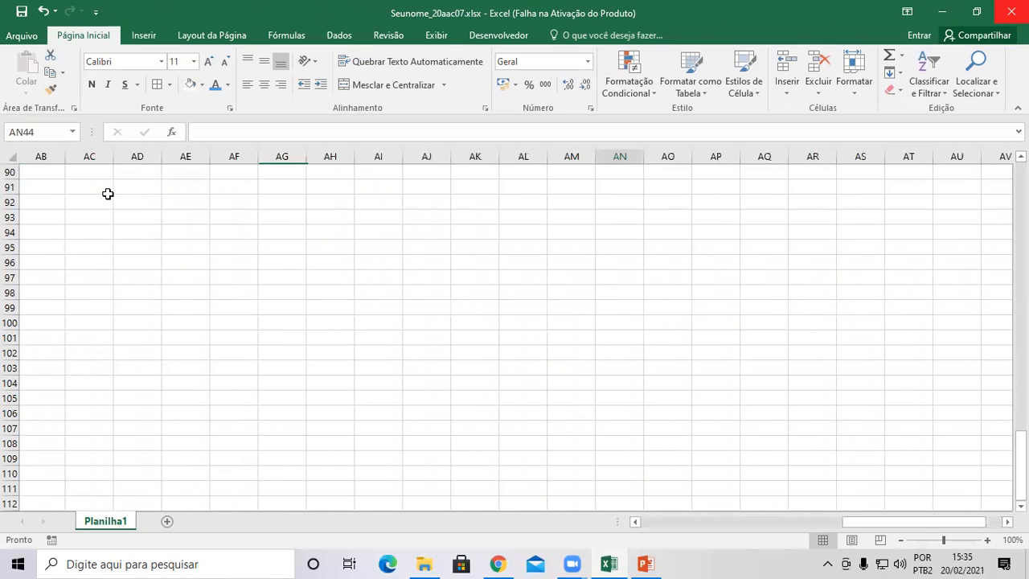
pyautogui.hotkey('alt', 'pagedown')
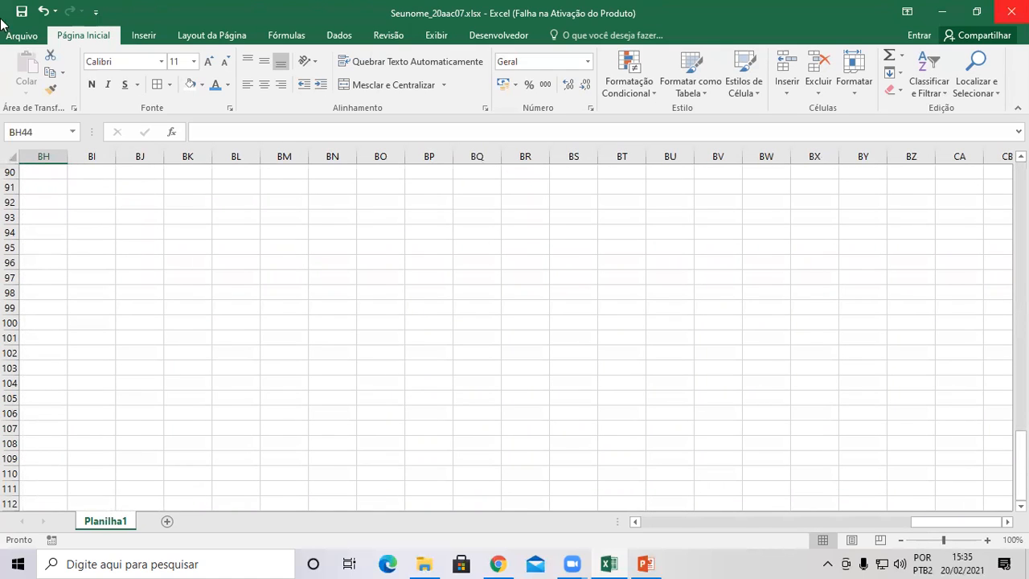
pyautogui.click(652, 562)
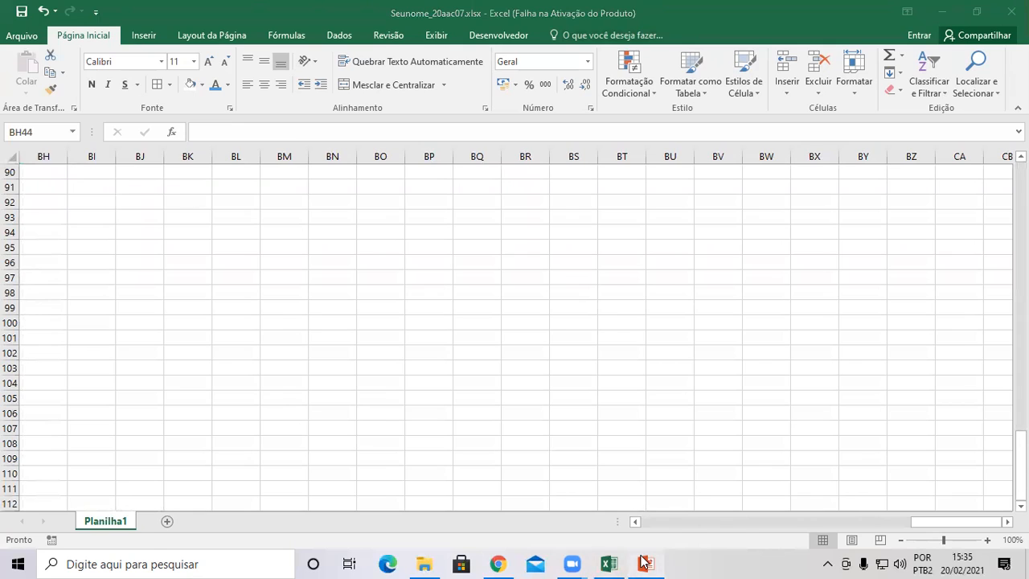
# Show PowerPoint slide 6, Teclado, then return to Excel and select BH91.
pyautogui.click(66, 403)
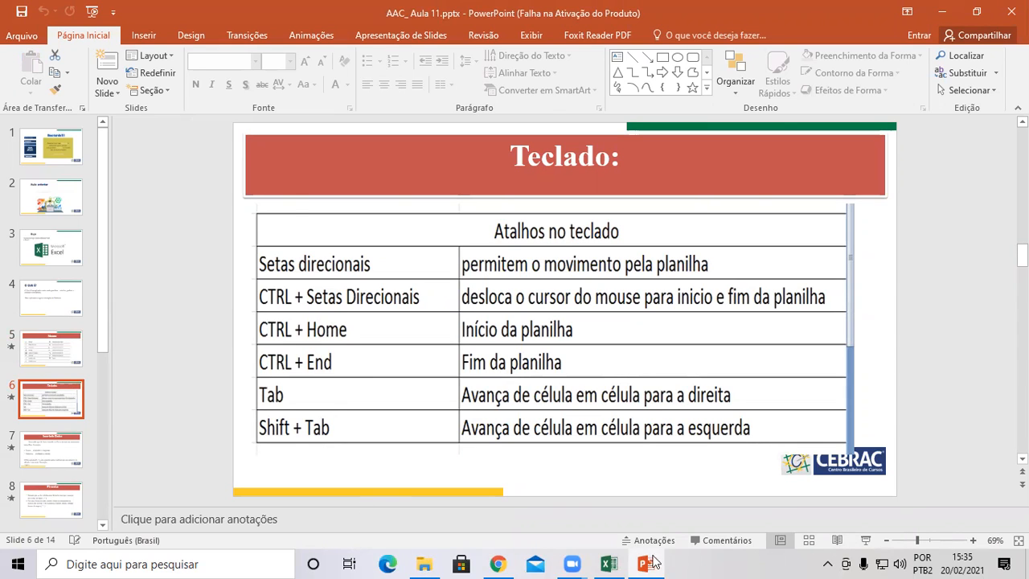
pyautogui.click(608, 564)
pyautogui.click(54, 183)
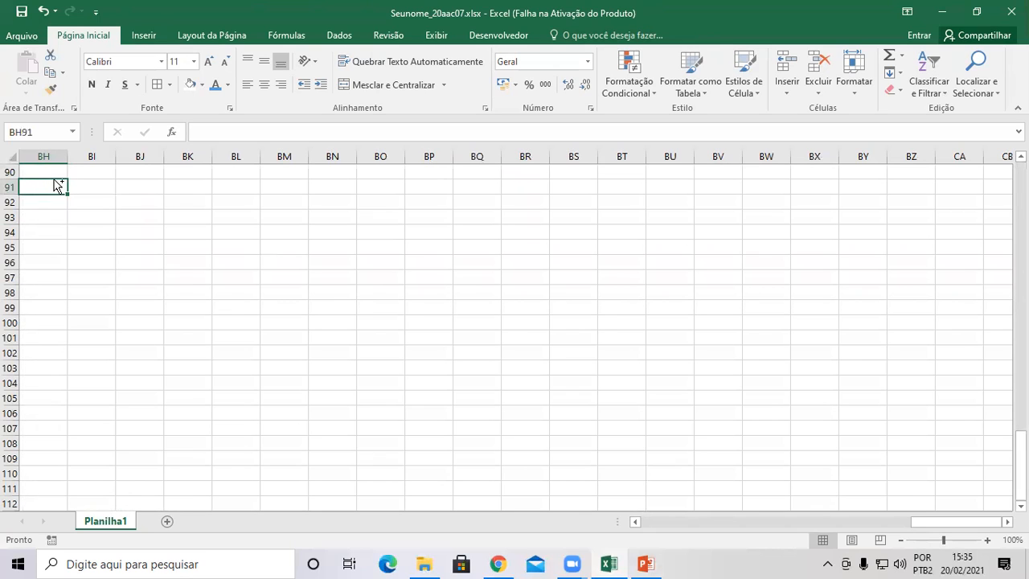
# Jump between the last used cell F4 and A1 with Ctrl+End and Ctrl+Home.
pyautogui.hotkey('ctrl', 'End')
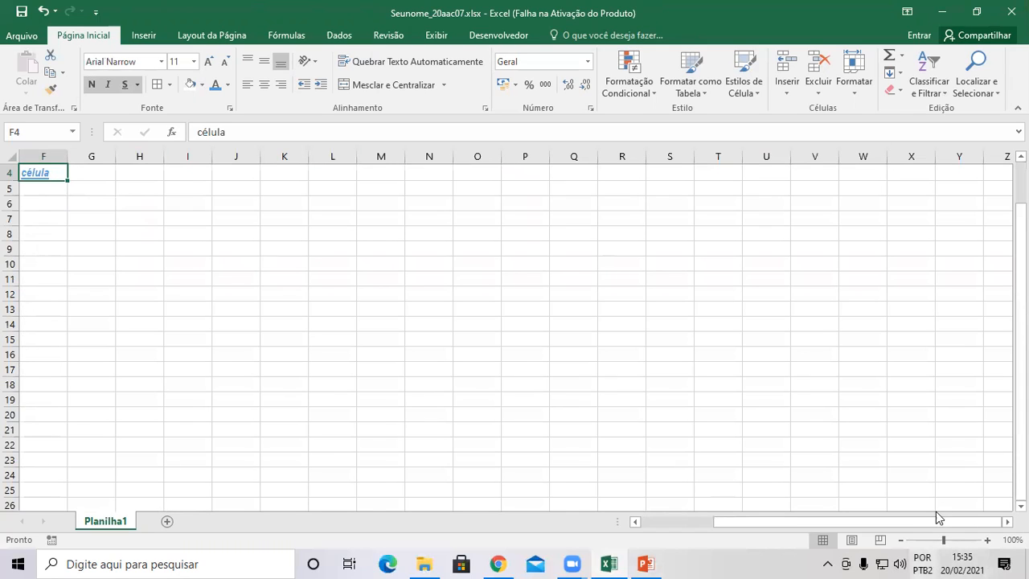
pyautogui.click(993, 503)
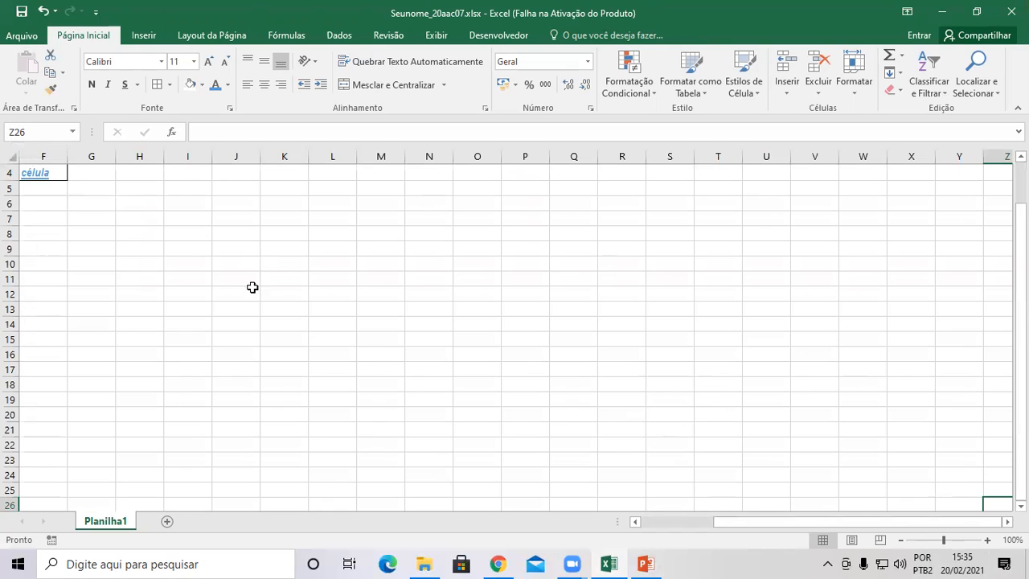
pyautogui.moveTo(999, 522); pyautogui.dragTo(1000, 524)
pyautogui.hotkey('ctrl', 'Home')
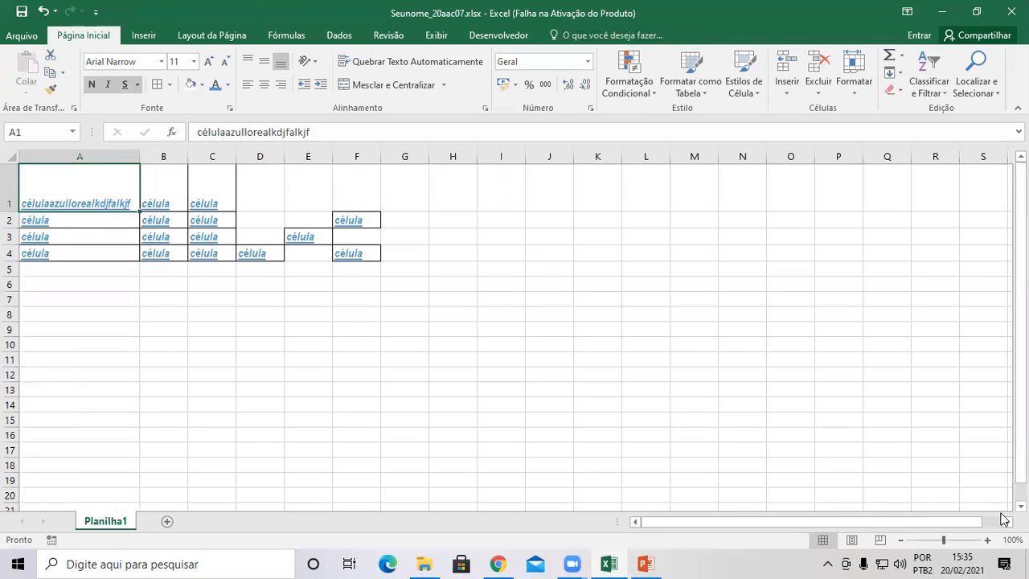
pyautogui.hotkey('ctrl', 'End')
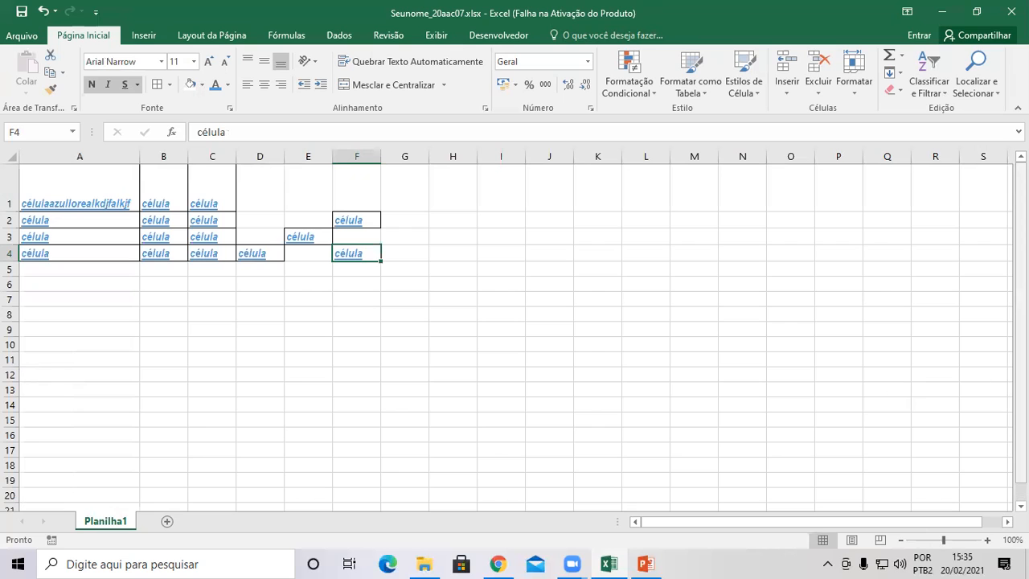
pyautogui.moveTo(1021, 337); pyautogui.dragTo(1022, 347)
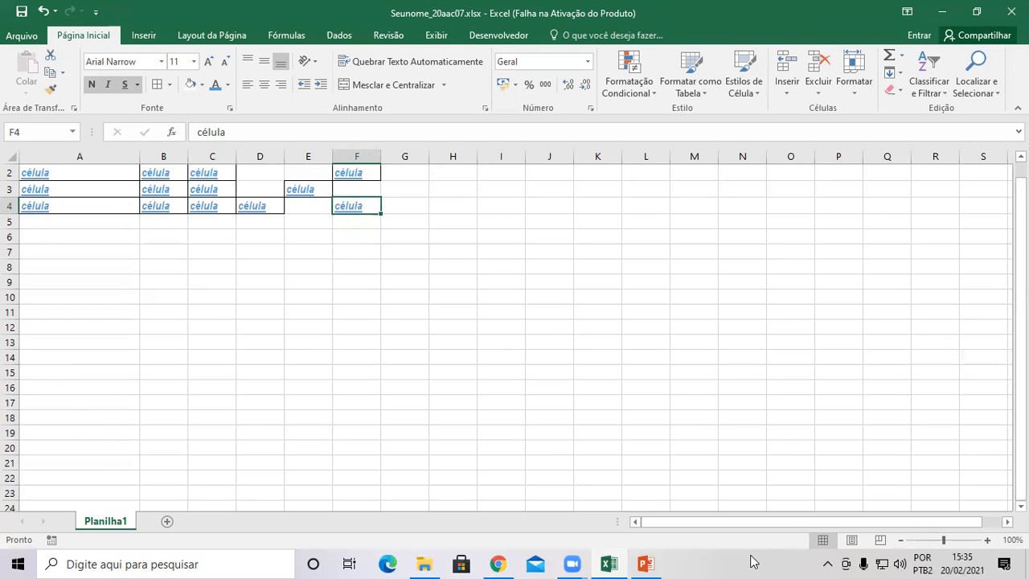
pyautogui.click(646, 562)
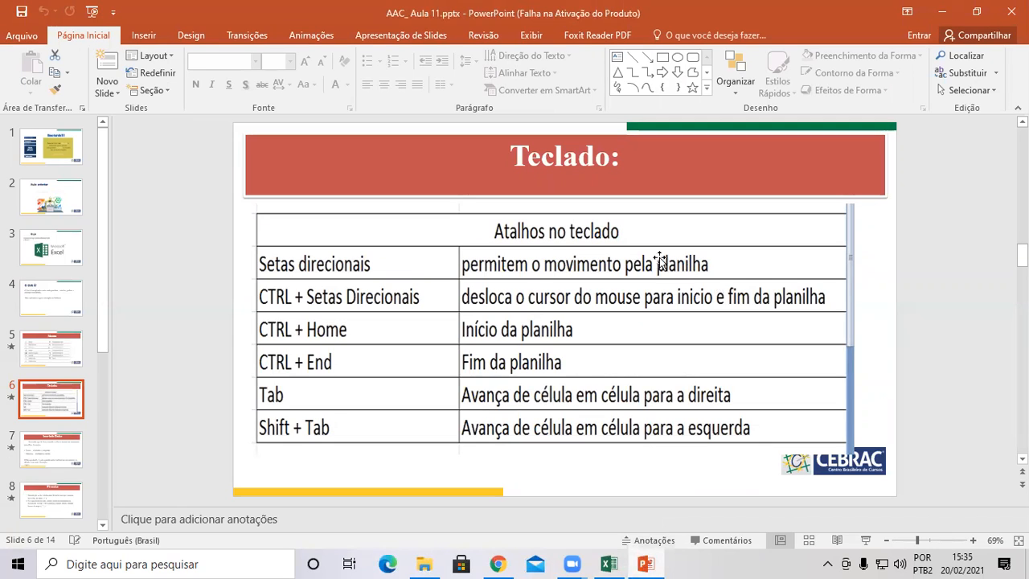
# Review PowerPoint slide 7 'Inserindo Dados' on text and number alignment, then return to Excel.
pyautogui.click(57, 445)
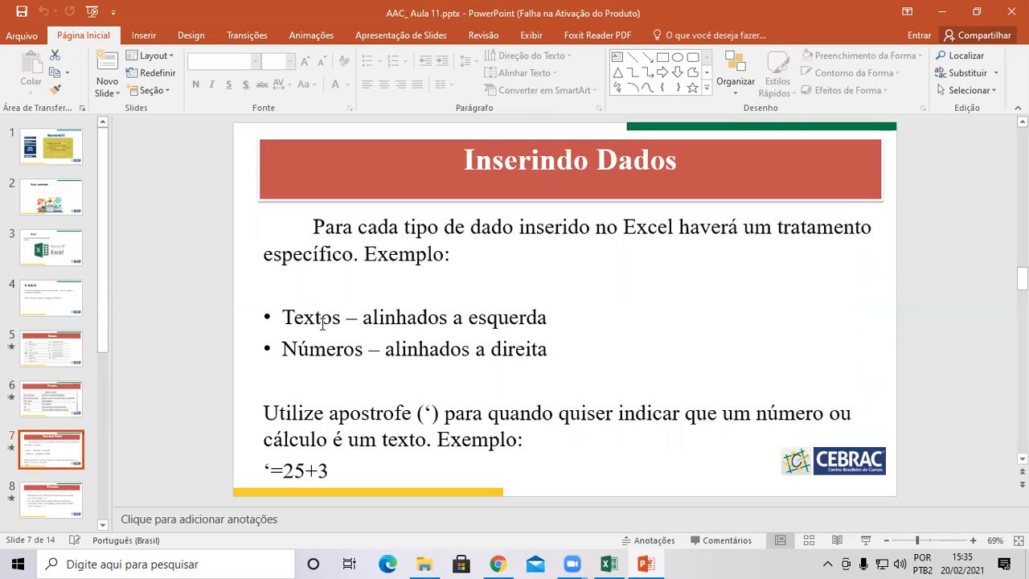
pyautogui.moveTo(362, 318); pyautogui.dragTo(556, 331)
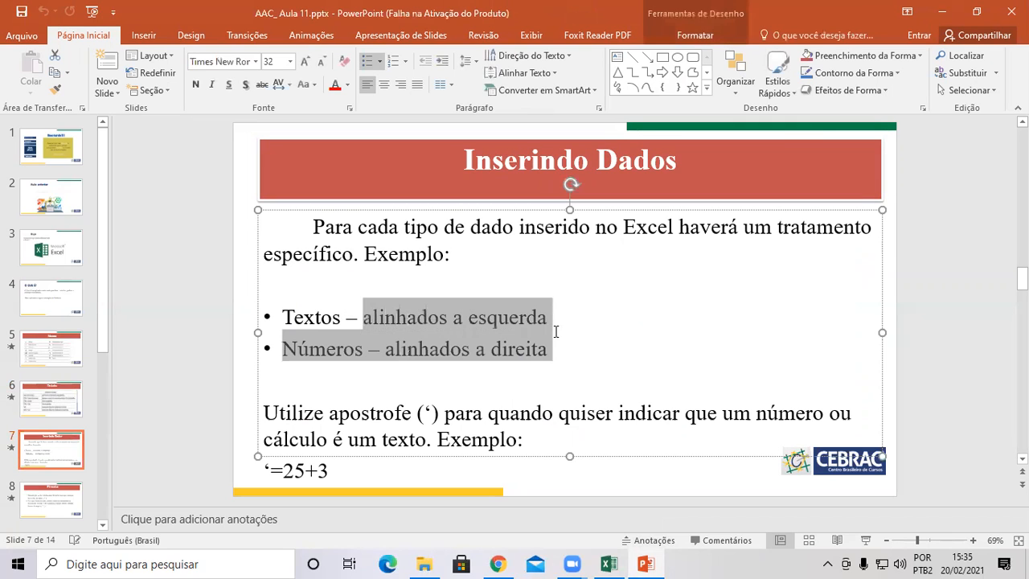
pyautogui.click(384, 349)
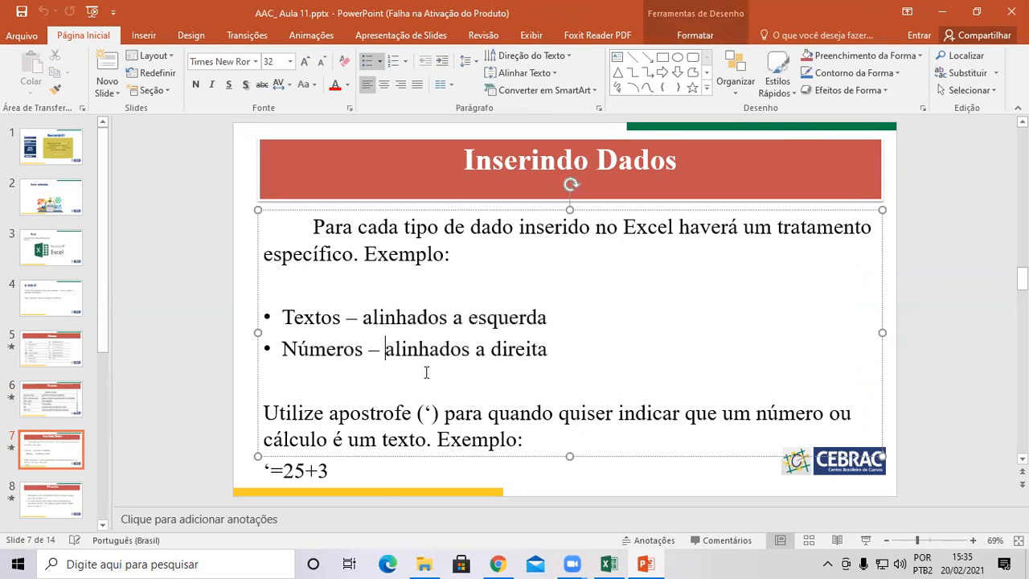
pyautogui.click(608, 563)
pyautogui.moveTo(191, 251); pyautogui.dragTo(165, 252)
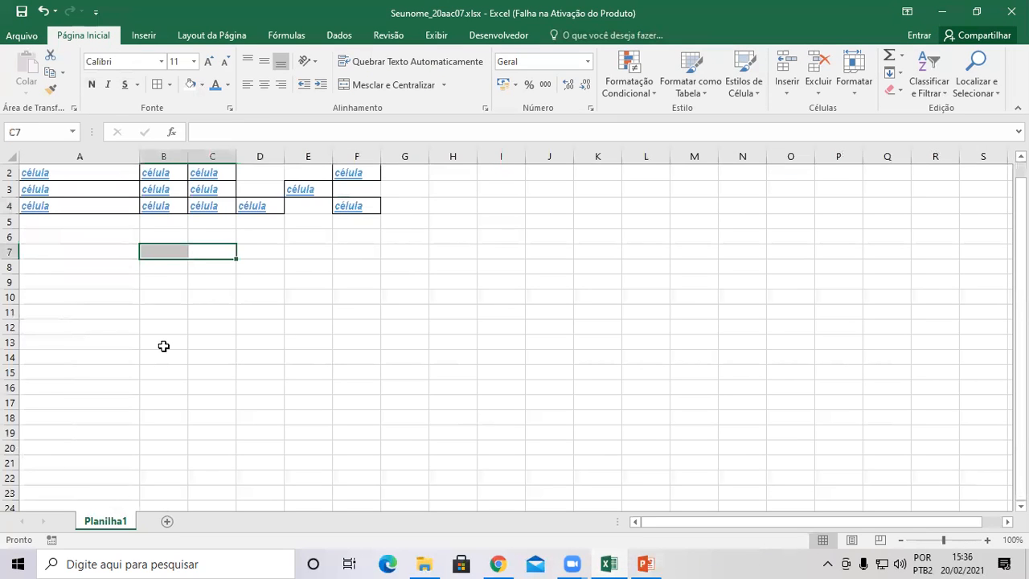
# Zoom in, enter 12 in A6 and 'cebrac' in A7, then select A6:A7.
pyautogui.click(988, 539)
pyautogui.click(988, 539)
pyautogui.click(987, 540)
pyautogui.click(987, 539)
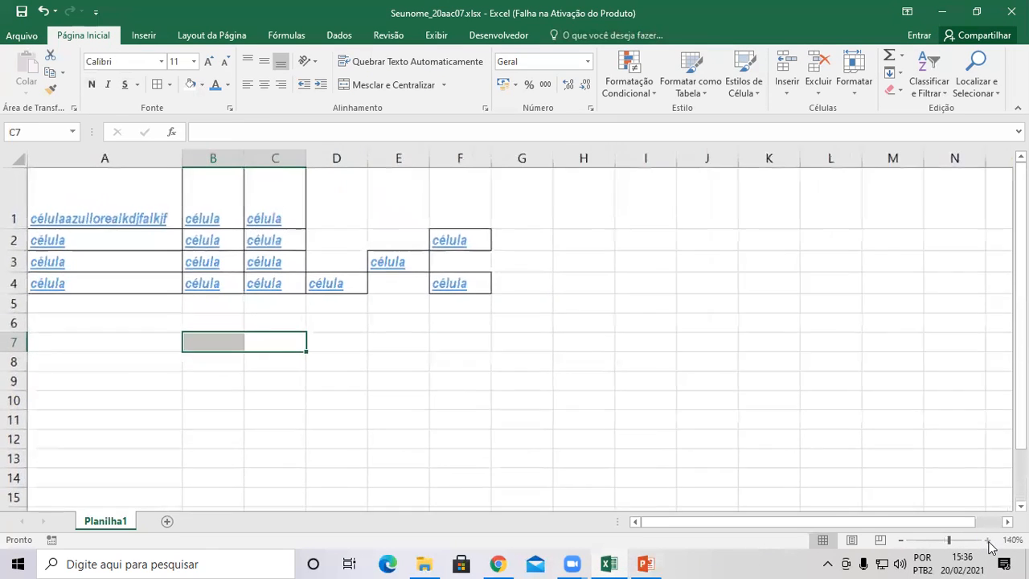
pyautogui.click(988, 542)
pyautogui.click(69, 365)
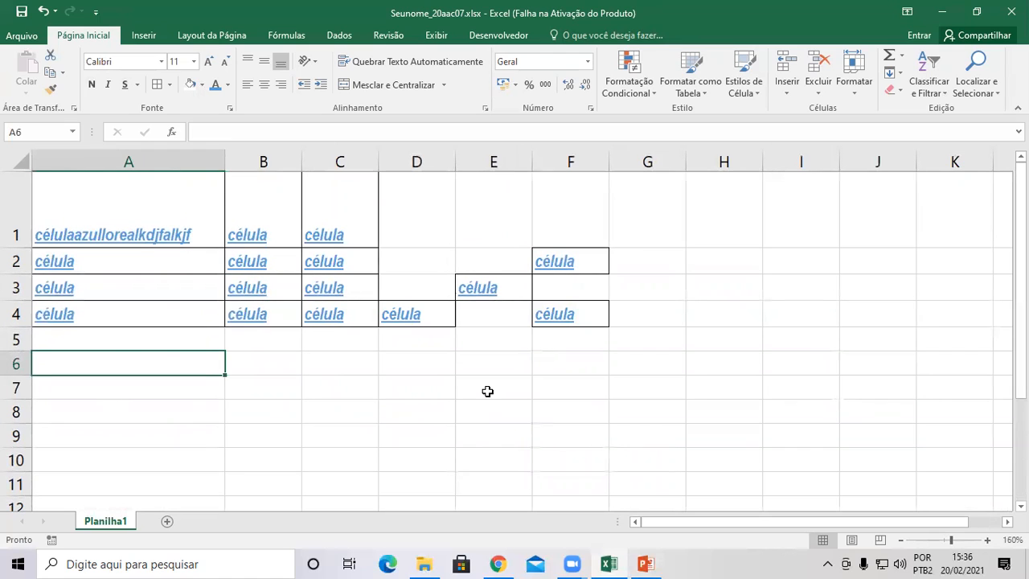
pyautogui.write('12')
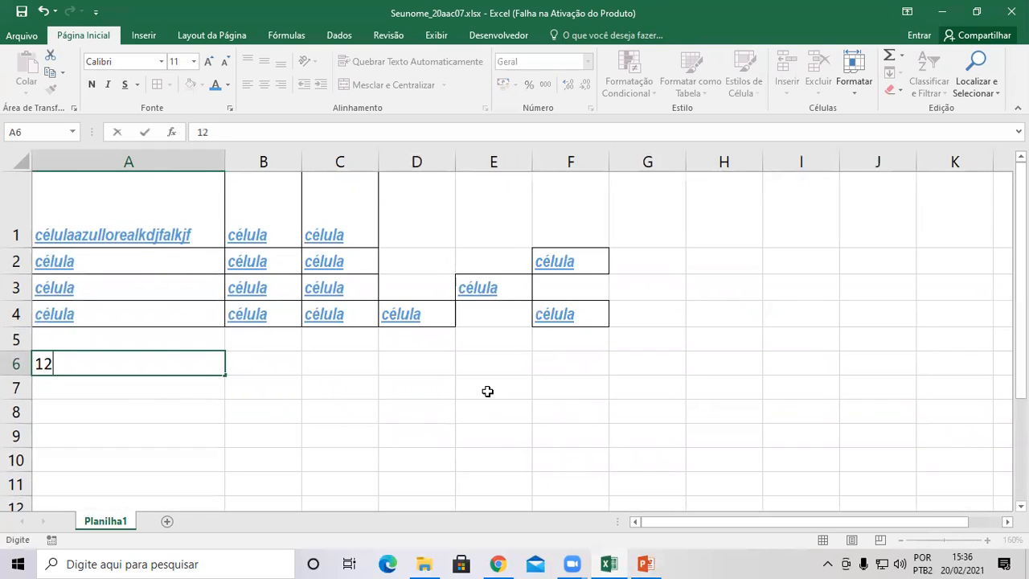
pyautogui.press('Return')
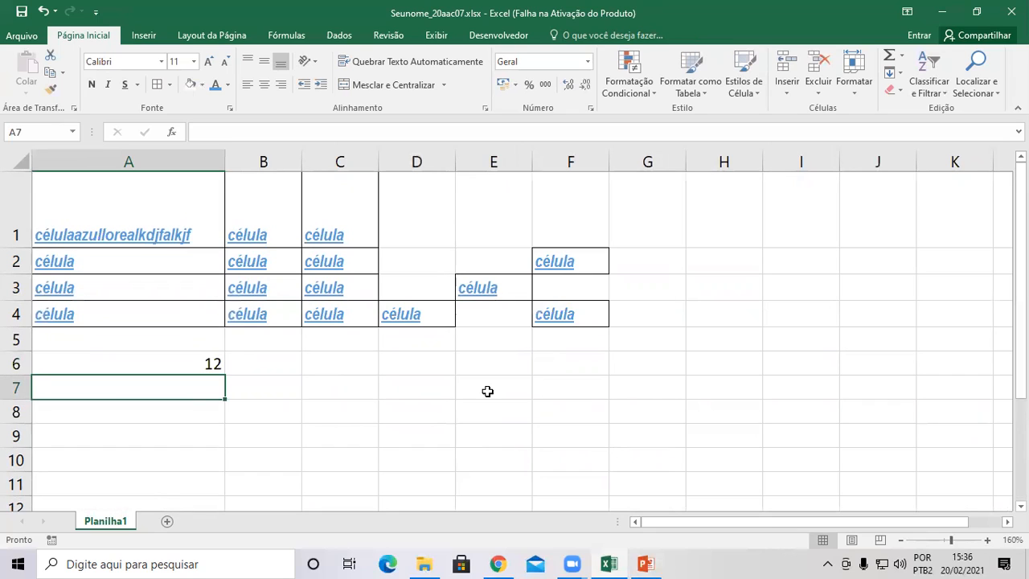
pyautogui.write('cebrac')
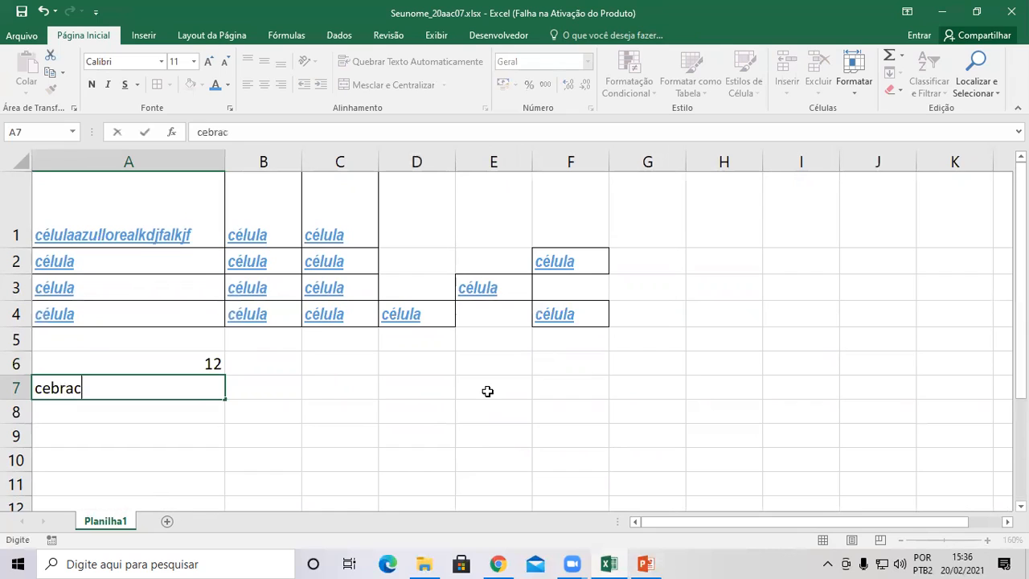
pyautogui.press('Return')
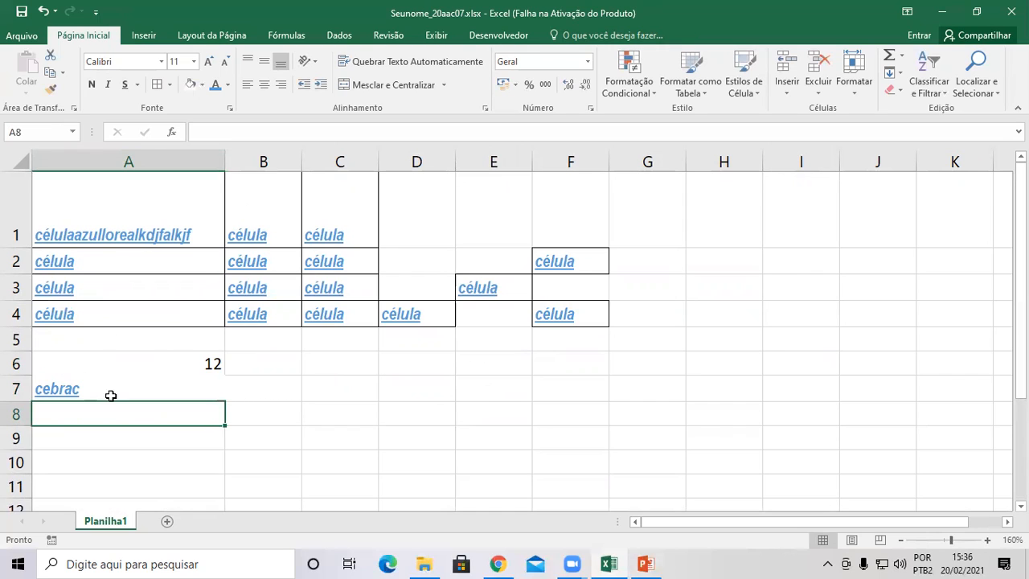
pyautogui.moveTo(133, 363); pyautogui.dragTo(129, 387)
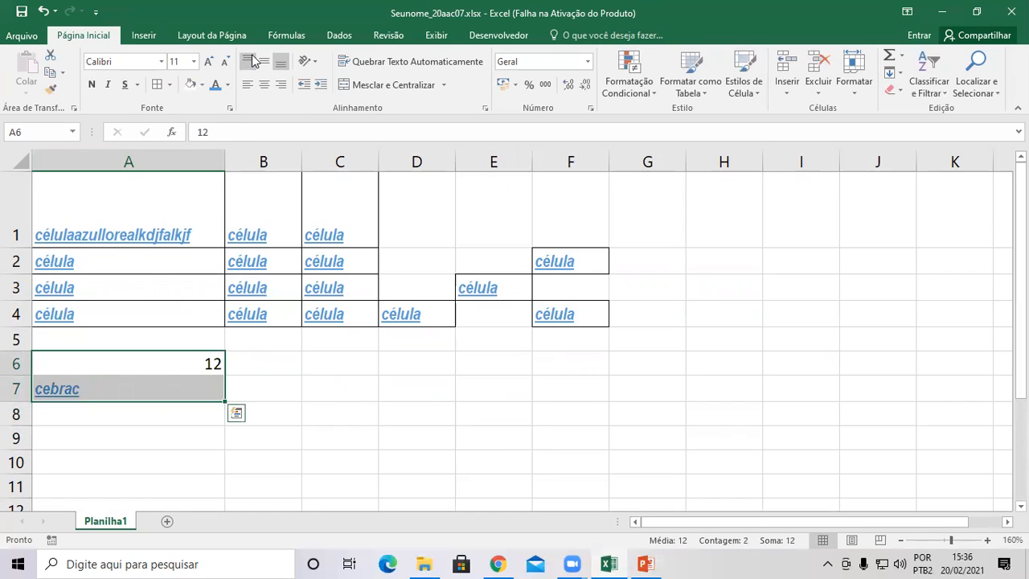
pyautogui.hotkey('ctrl', 'q')
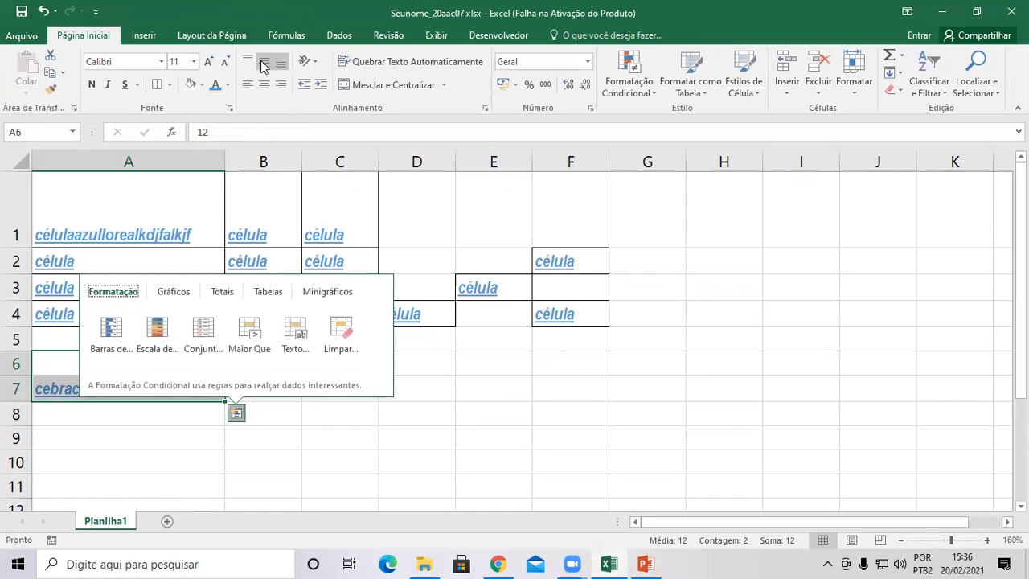
pyautogui.click(265, 65)
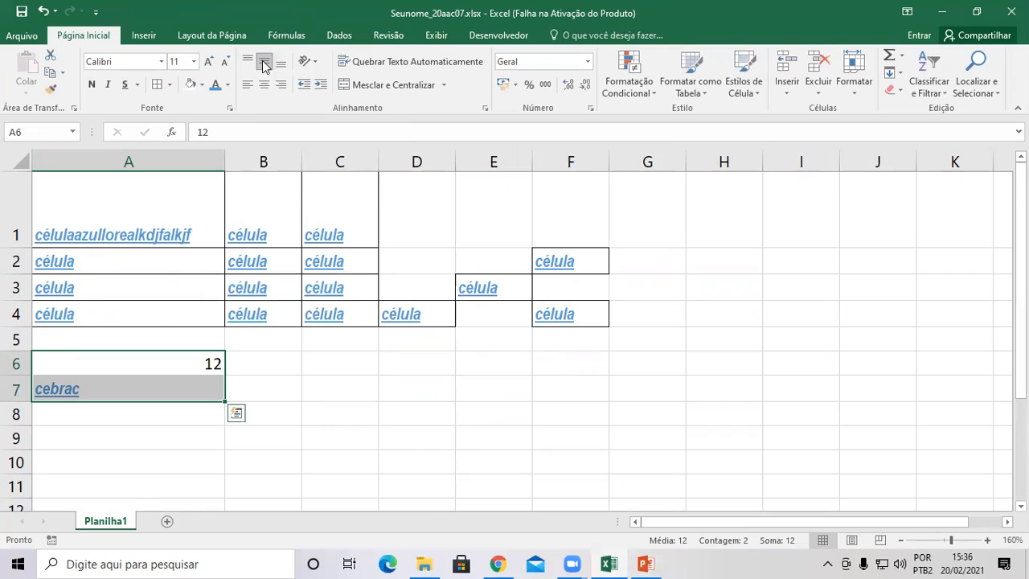
pyautogui.click(265, 85)
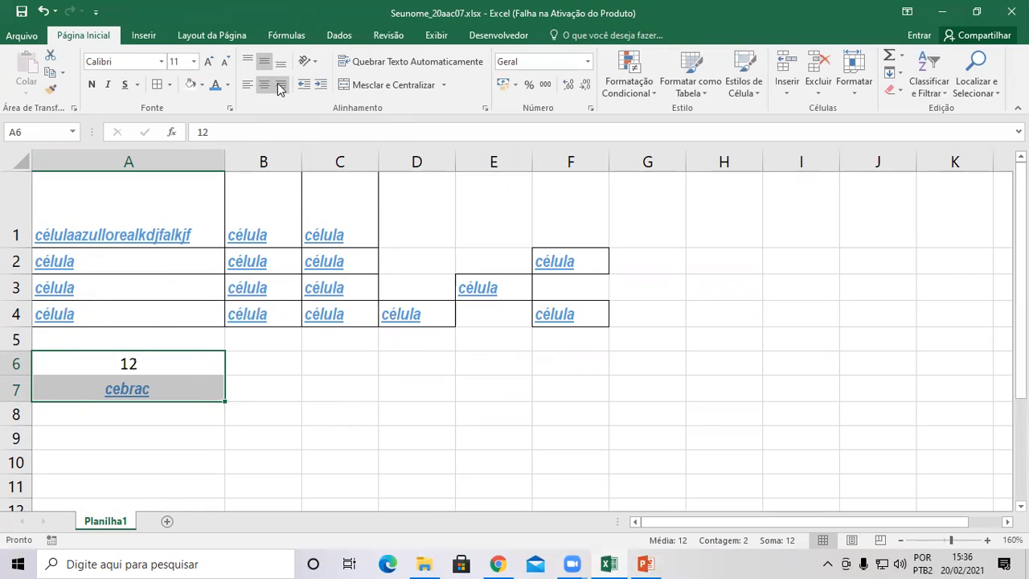
pyautogui.click(280, 87)
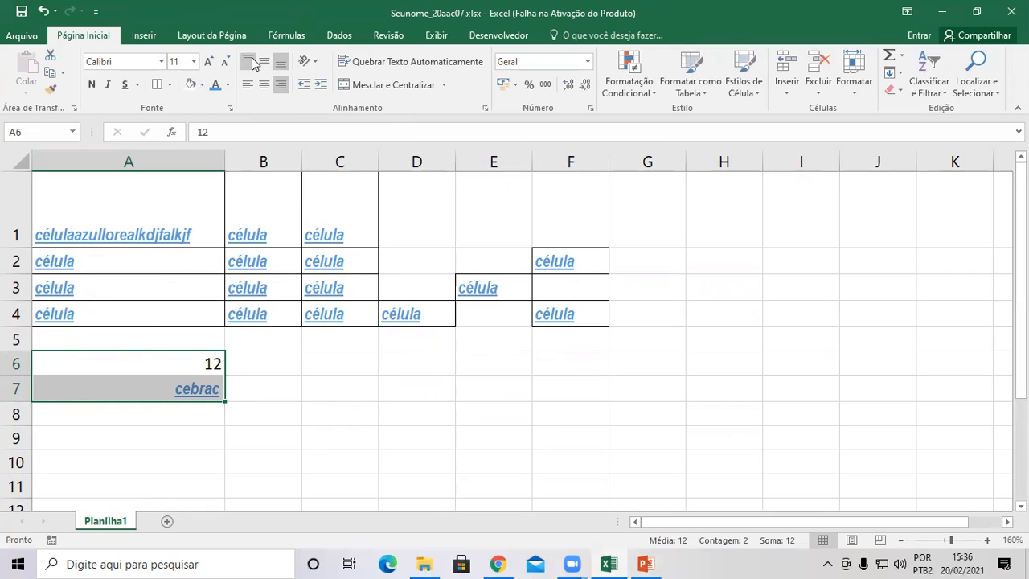
pyautogui.click(248, 62)
pyautogui.click(248, 85)
pyautogui.click(261, 86)
pyautogui.click(265, 62)
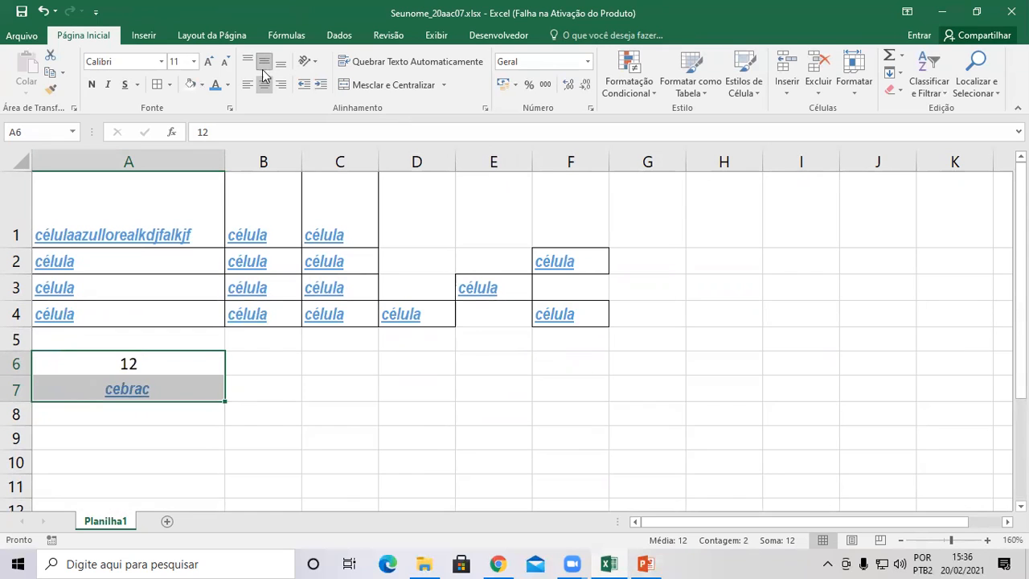
pyautogui.click(261, 85)
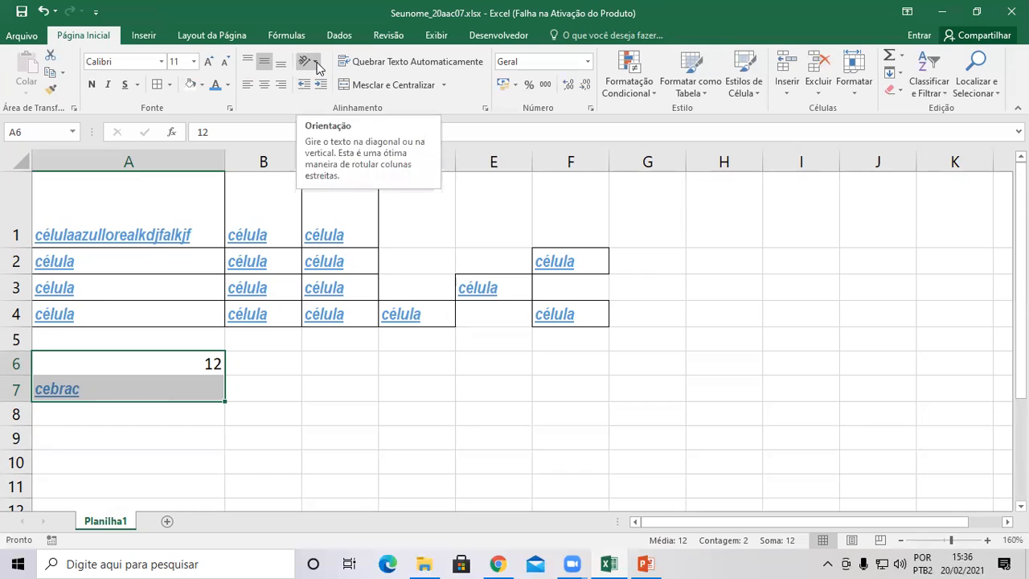
pyautogui.hotkey('ctrl', 'q')
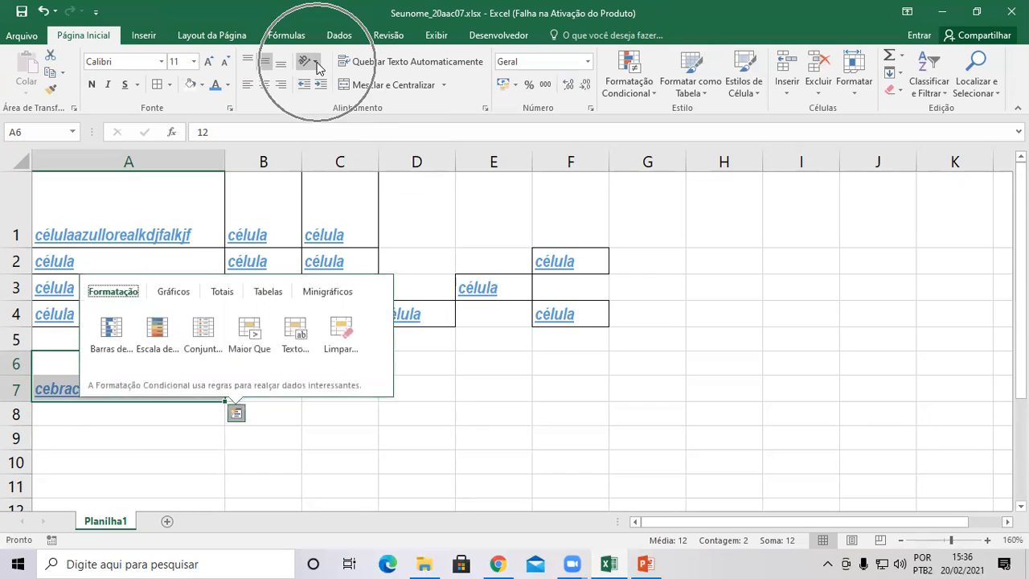
# Try the orientation options on A6:A7, leaving the text tilted 45° counterclockwise.
pyautogui.click(317, 63)
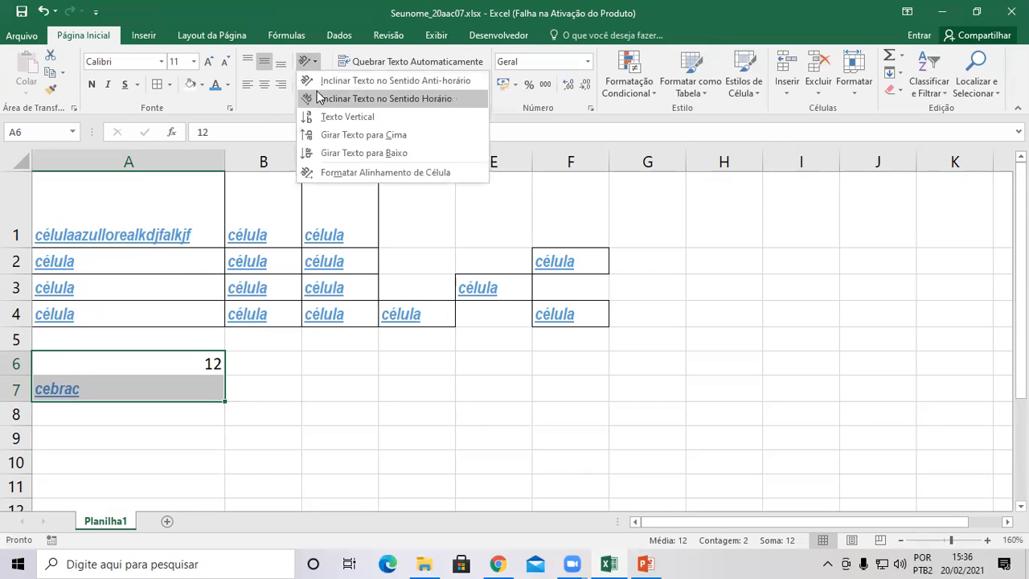
pyautogui.click(336, 81)
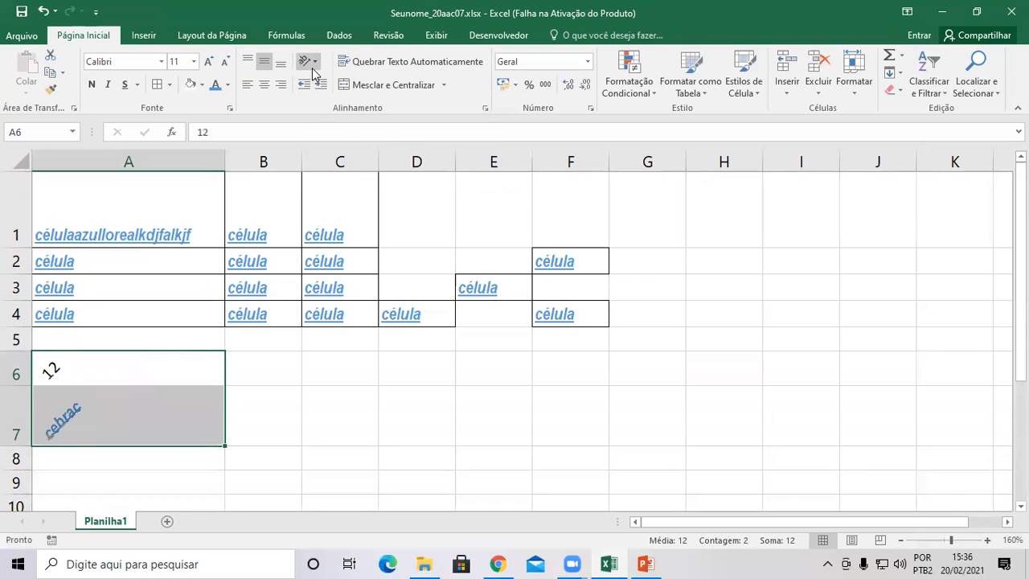
pyautogui.click(311, 62)
pyautogui.press('Escape')
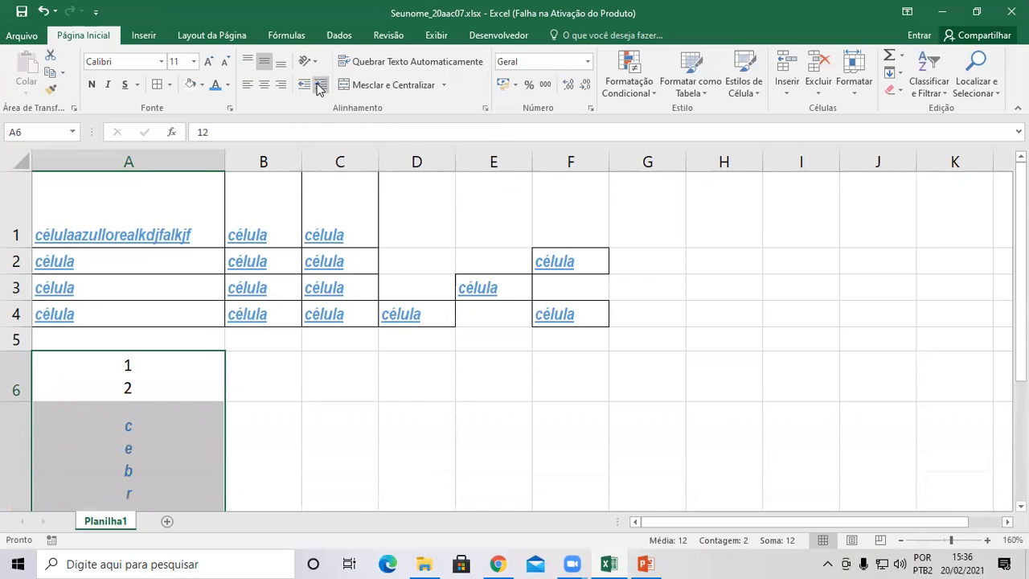
pyautogui.click(308, 62)
pyautogui.click(323, 135)
pyautogui.click(310, 63)
pyautogui.click(336, 81)
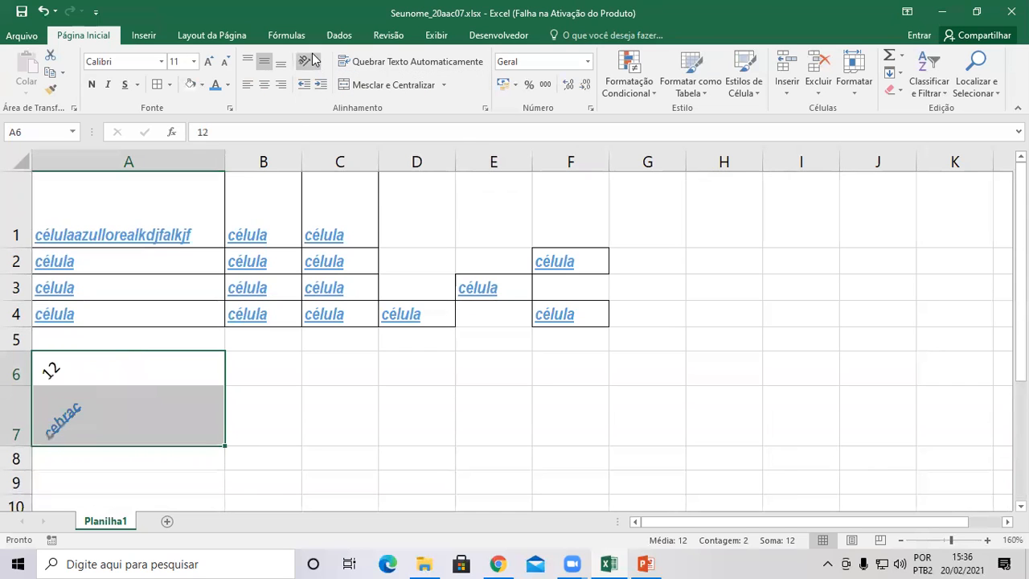
pyautogui.click(311, 62)
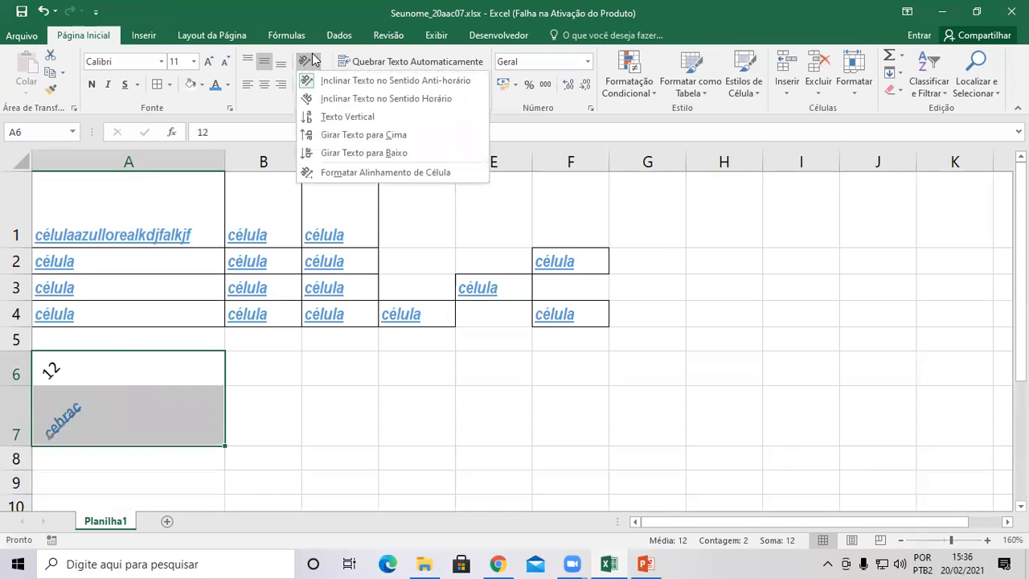
pyautogui.click(374, 172)
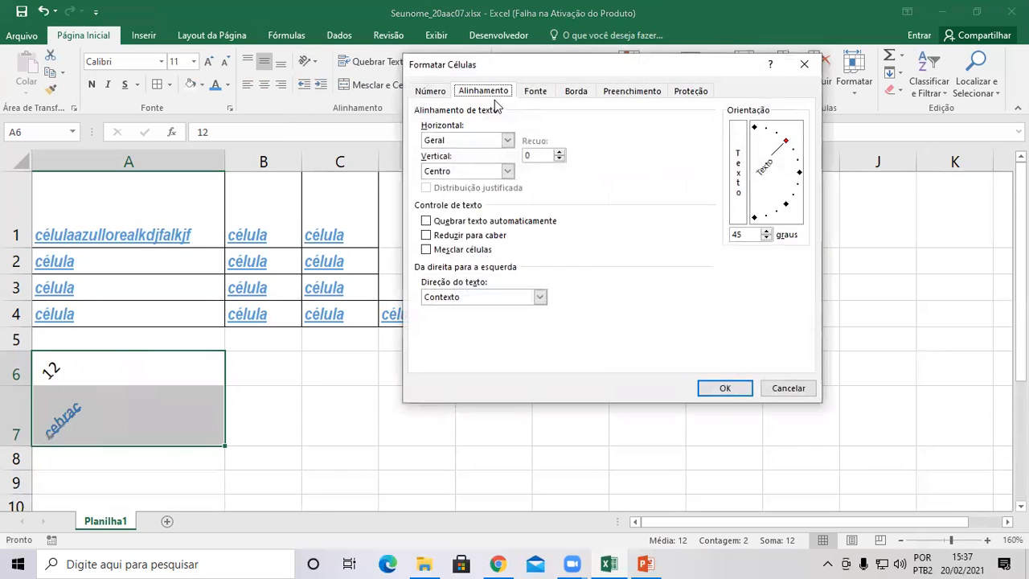
# Set the A6:A7 text angle to 0 degrees, select D7, and zoom the sheet to 400%.
pyautogui.moveTo(790, 139); pyautogui.dragTo(798, 171)
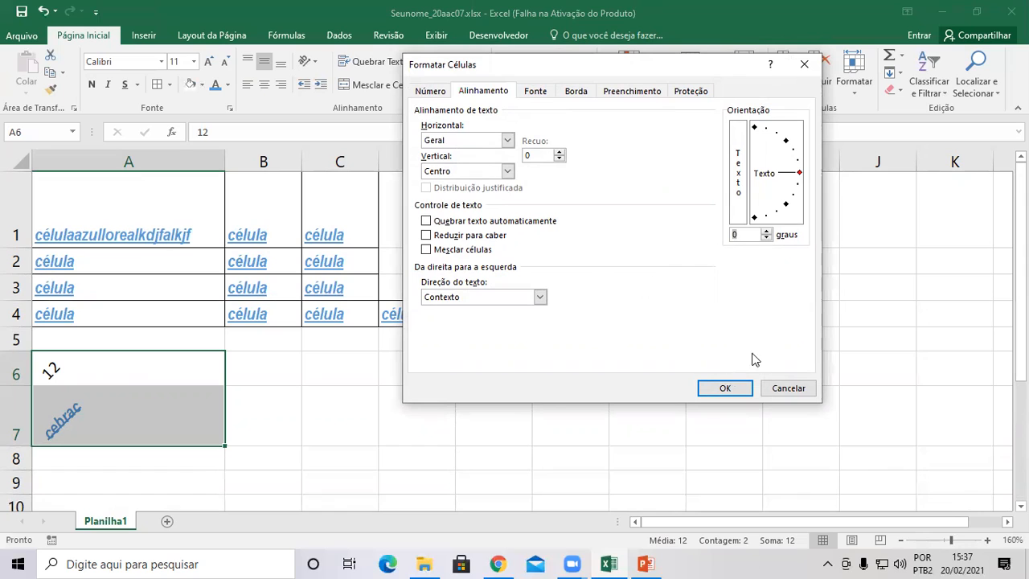
pyautogui.click(724, 388)
pyautogui.click(377, 393)
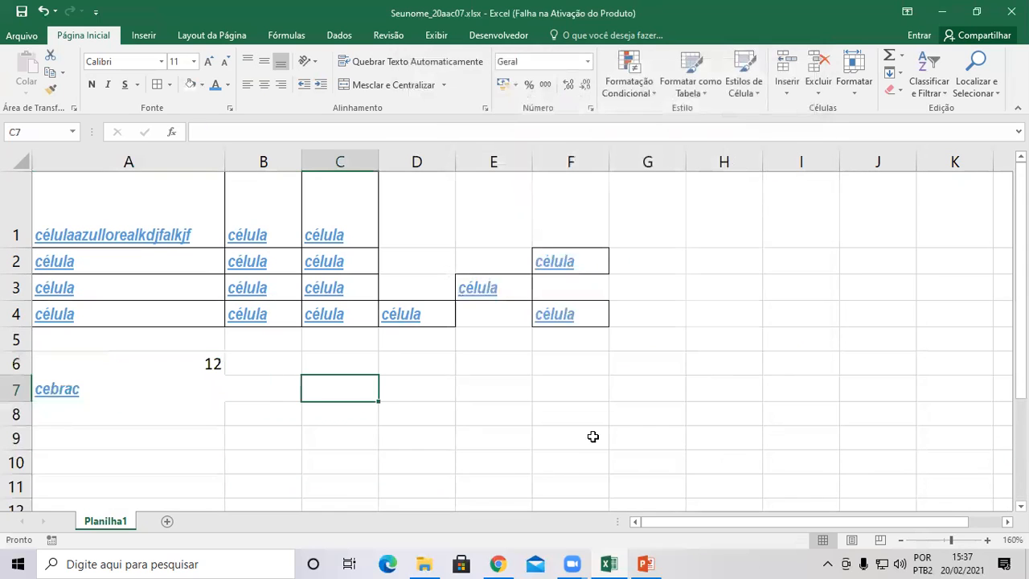
pyautogui.click(443, 384)
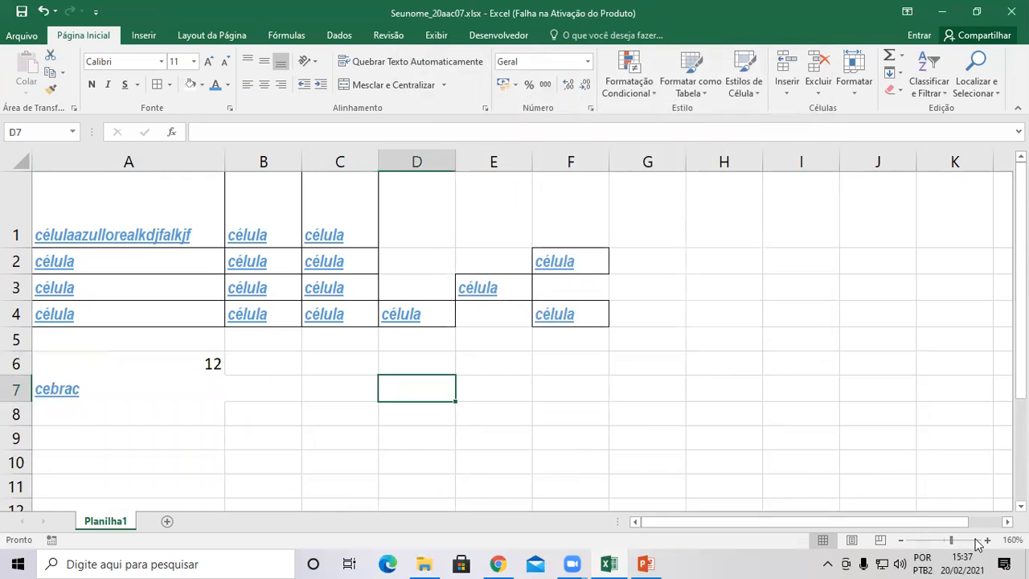
pyautogui.moveTo(951, 540); pyautogui.dragTo(986, 543)
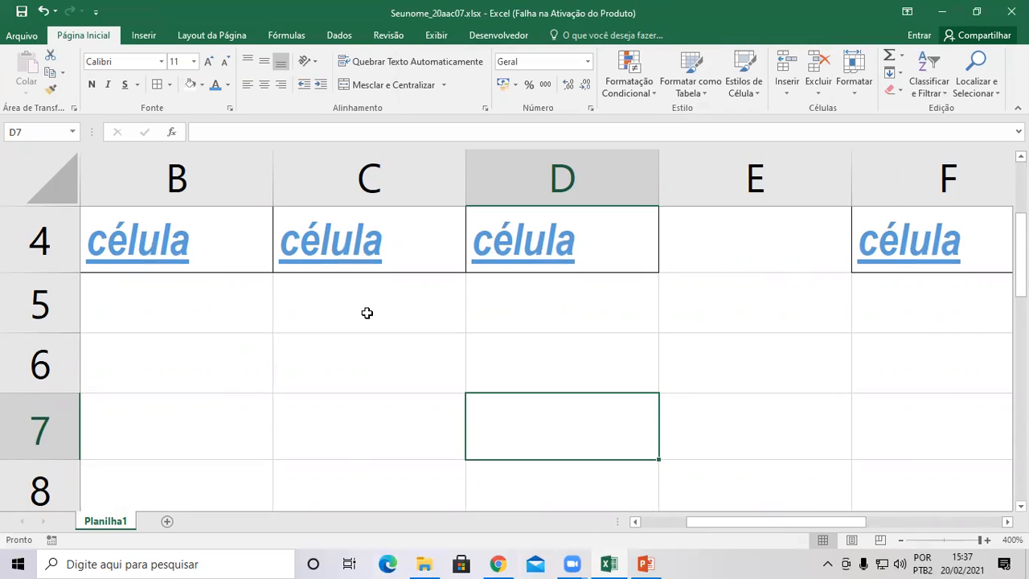
pyautogui.click(339, 338)
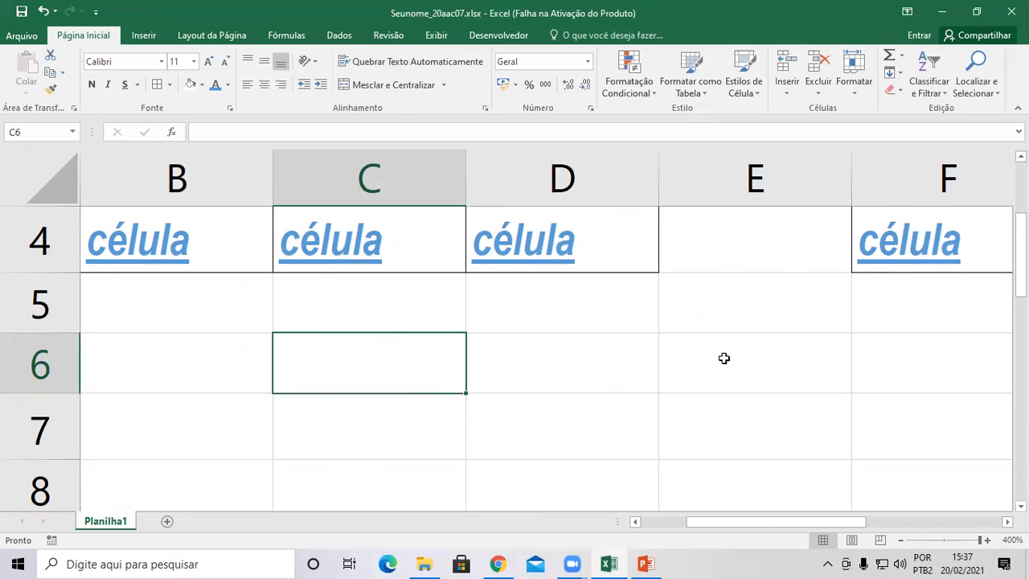
pyautogui.click(388, 86)
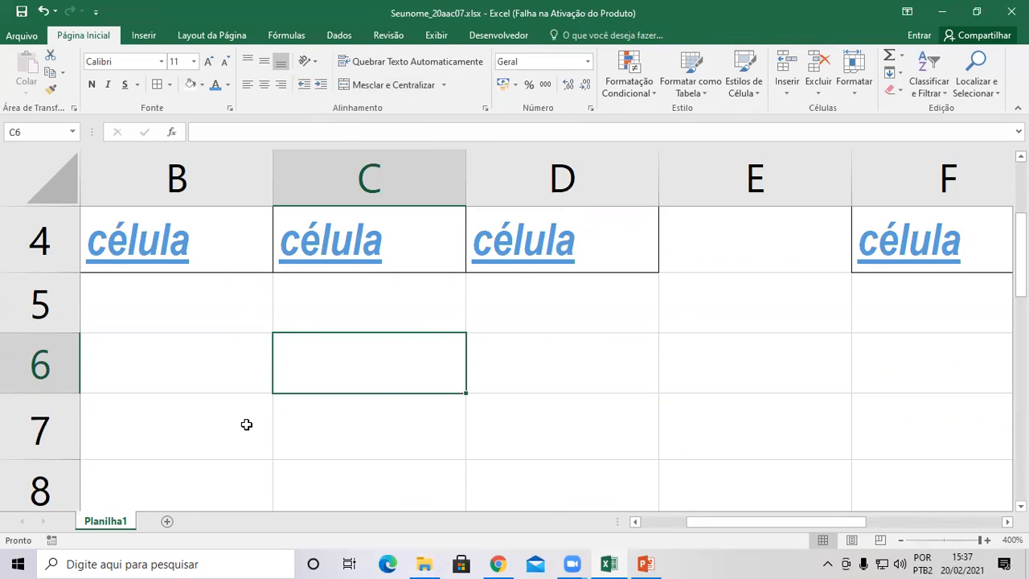
pyautogui.click(186, 432)
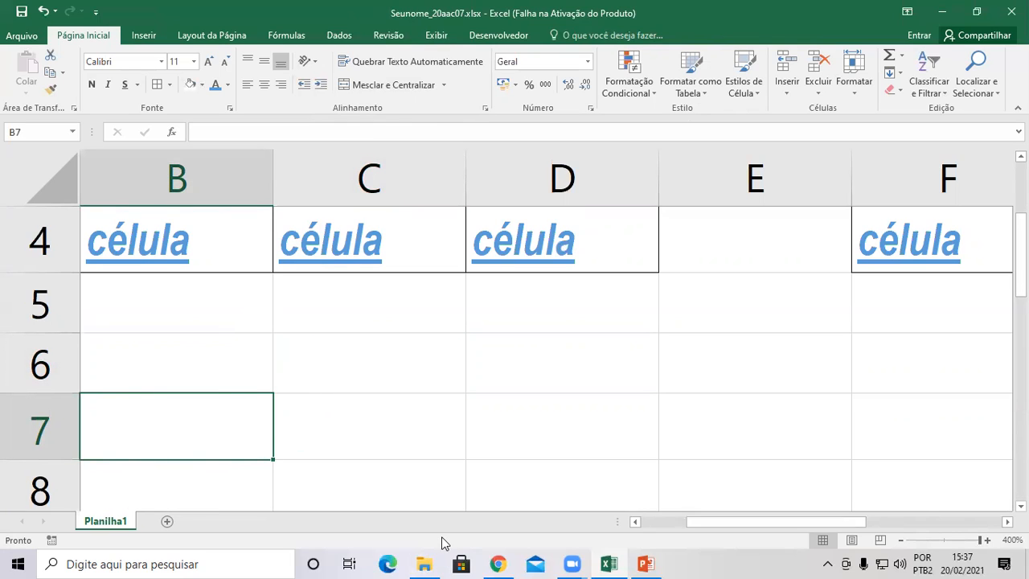
# Enter the title 'Cebrac Cursos' in B7 and select B7 through E7.
pyautogui.write('Cebrac Cursos')
pyautogui.press('Return')
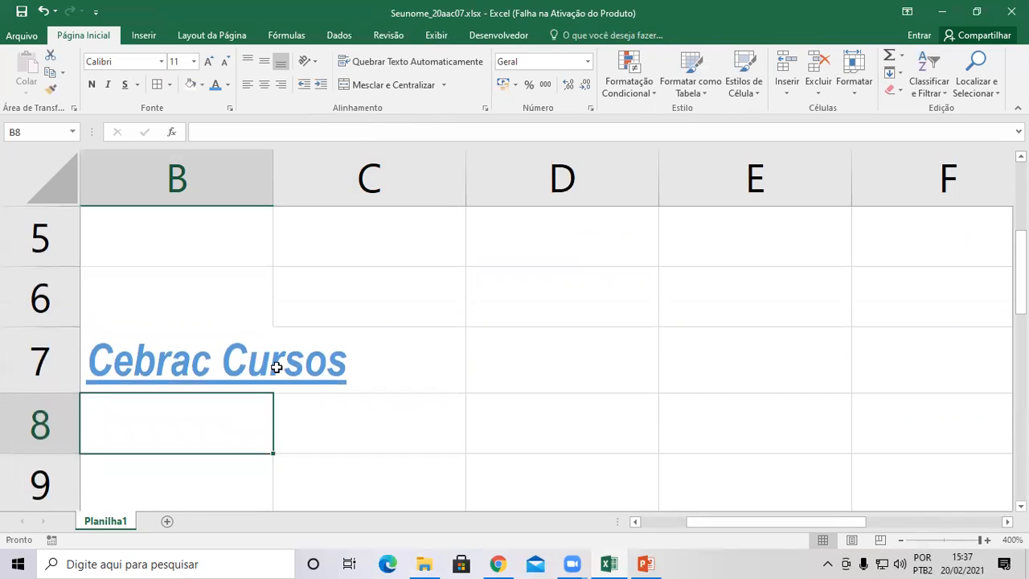
pyautogui.click(202, 358)
pyautogui.moveTo(301, 381); pyautogui.dragTo(694, 381)
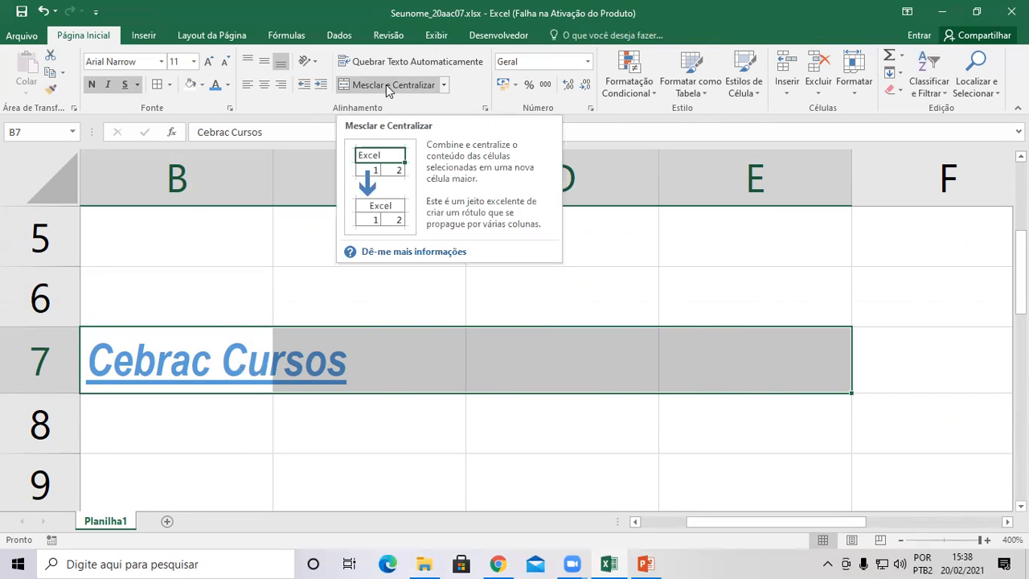
pyautogui.press('ctrl')
pyautogui.press('ctrl')
pyautogui.press('ctrl')
pyautogui.press('ctrl')
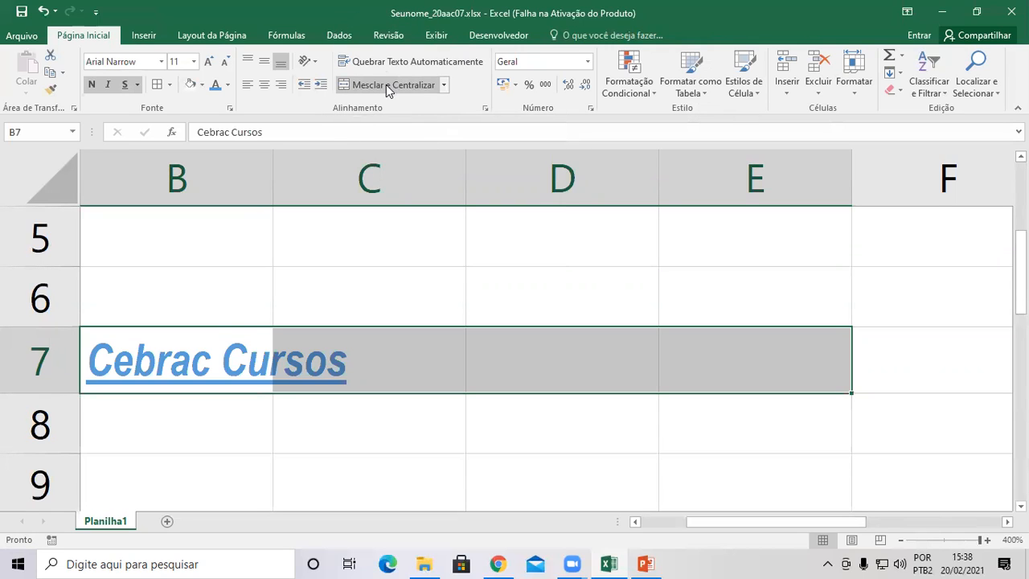
# Toggle Mesclar e Centralizar on B7:E7 several times, ending with the title merged and centred.
pyautogui.click(388, 85)
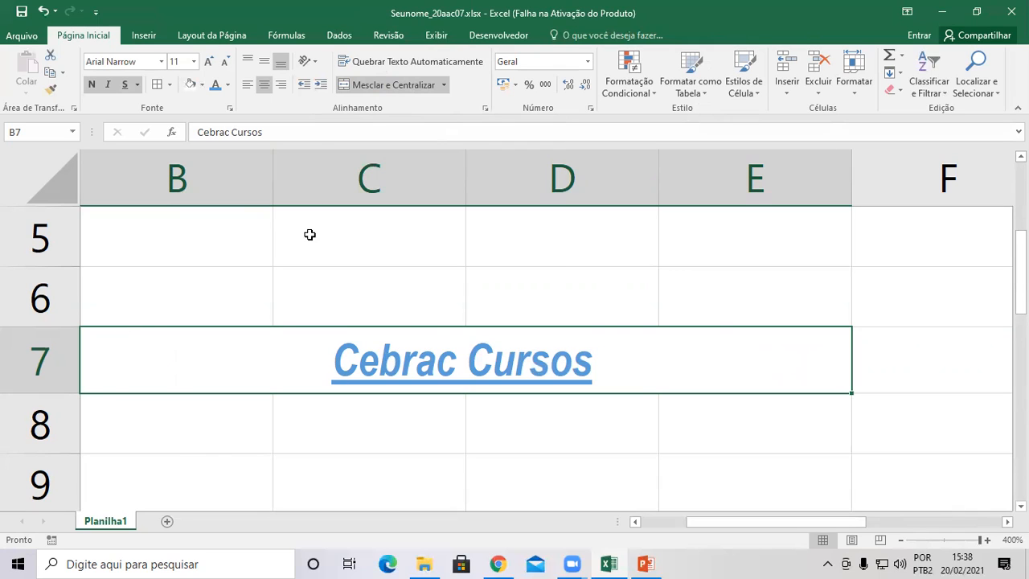
pyautogui.click(381, 87)
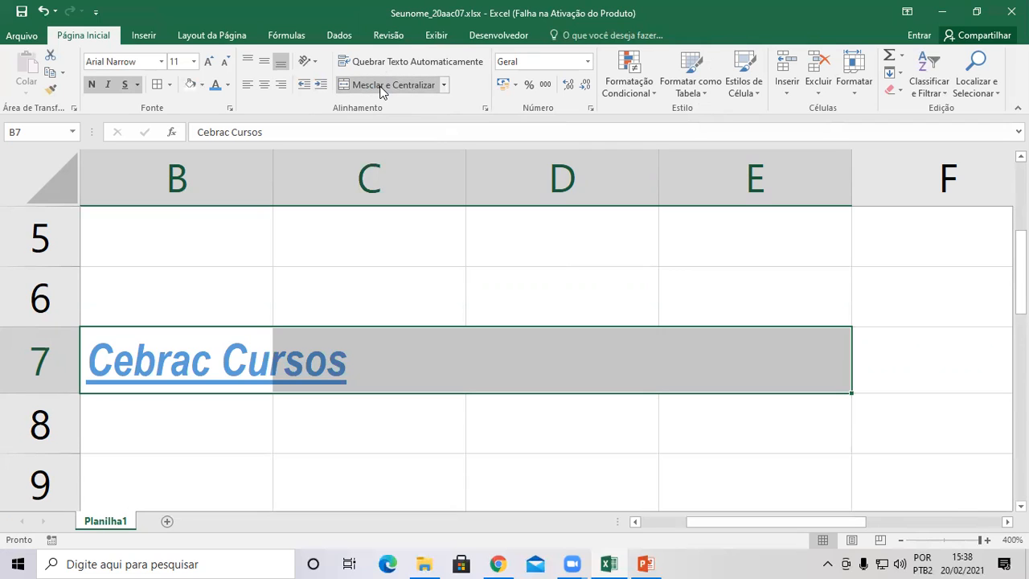
pyautogui.click(382, 87)
pyautogui.click(381, 87)
pyautogui.click(382, 86)
pyautogui.click(381, 87)
pyautogui.click(381, 87)
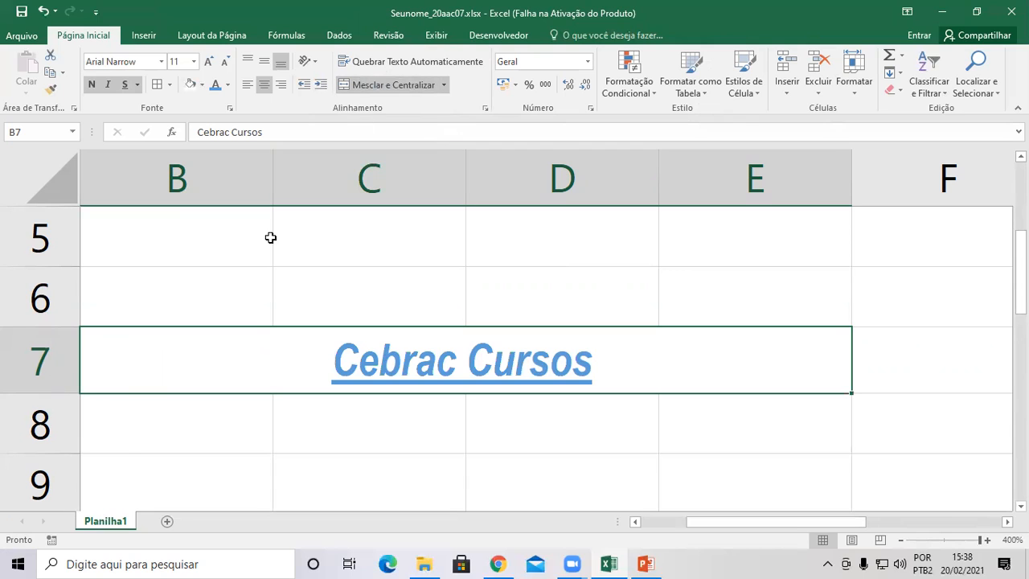
pyautogui.scroll(-2, 197, 460)
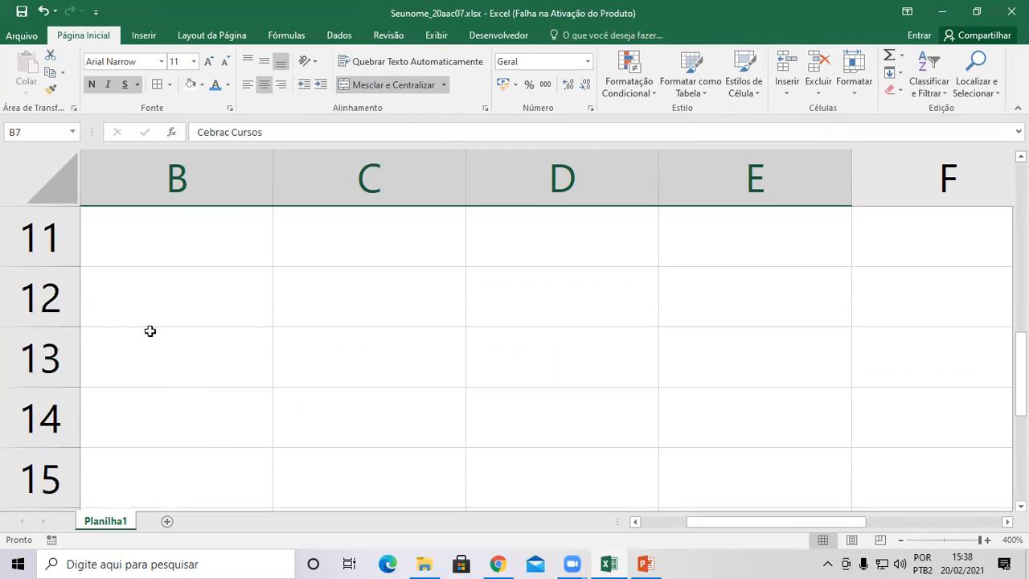
pyautogui.click(150, 296)
pyautogui.scroll(4, 168, 242)
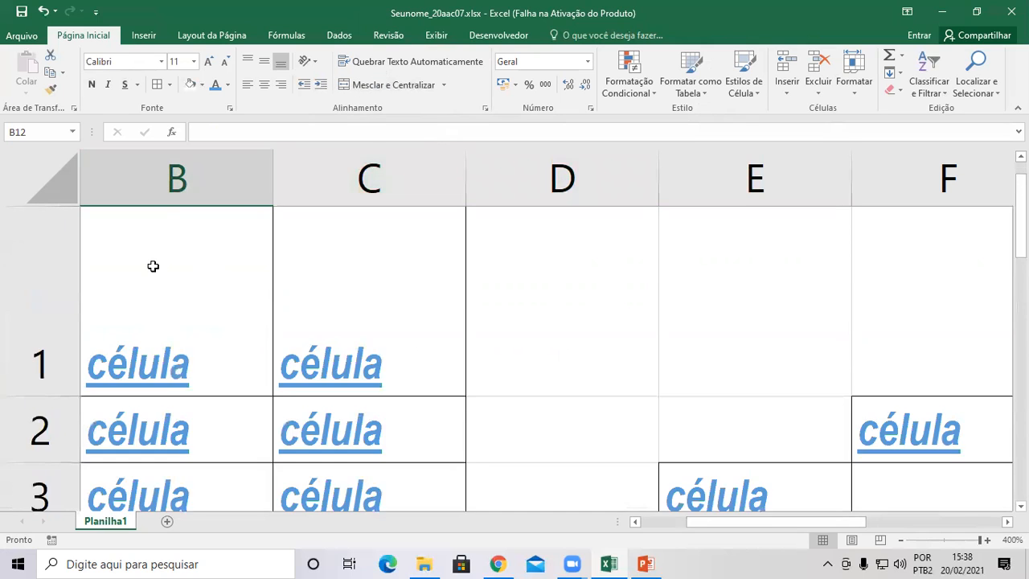
pyautogui.click(163, 188)
pyautogui.click(39, 301)
pyautogui.click(145, 172)
pyautogui.click(41, 314)
pyautogui.click(154, 301)
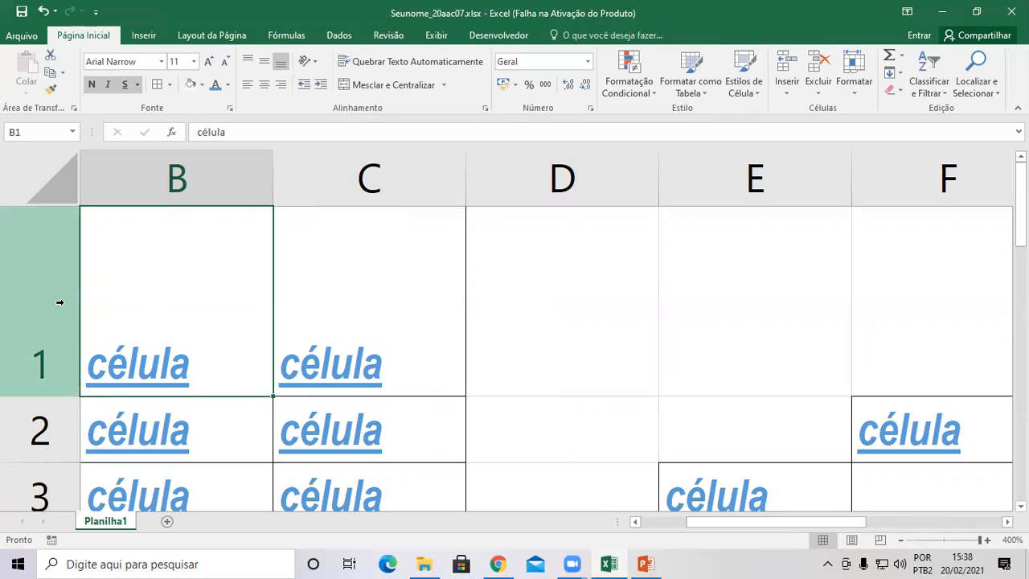
pyautogui.click(183, 175)
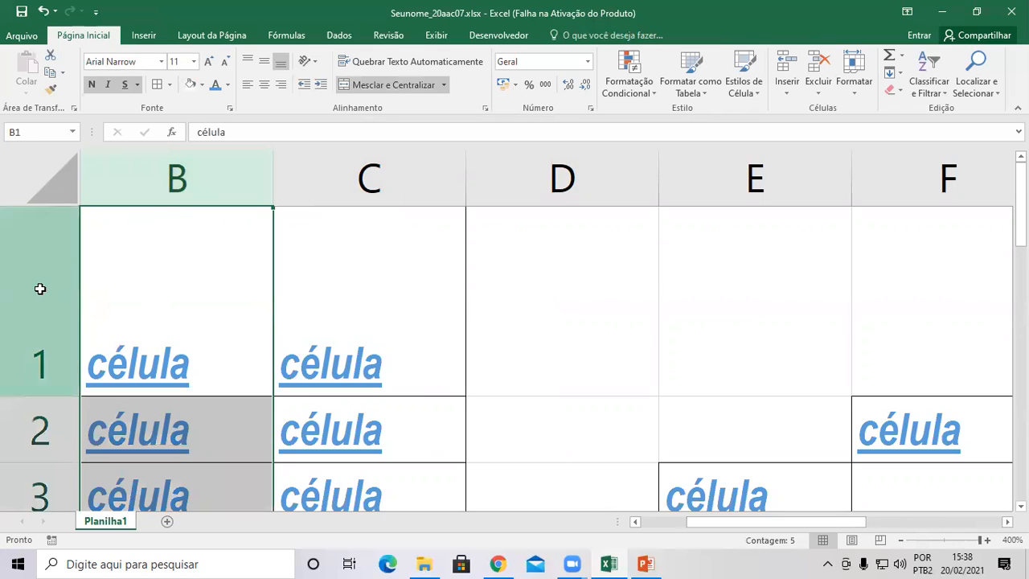
pyautogui.click(38, 287)
pyautogui.click(627, 290)
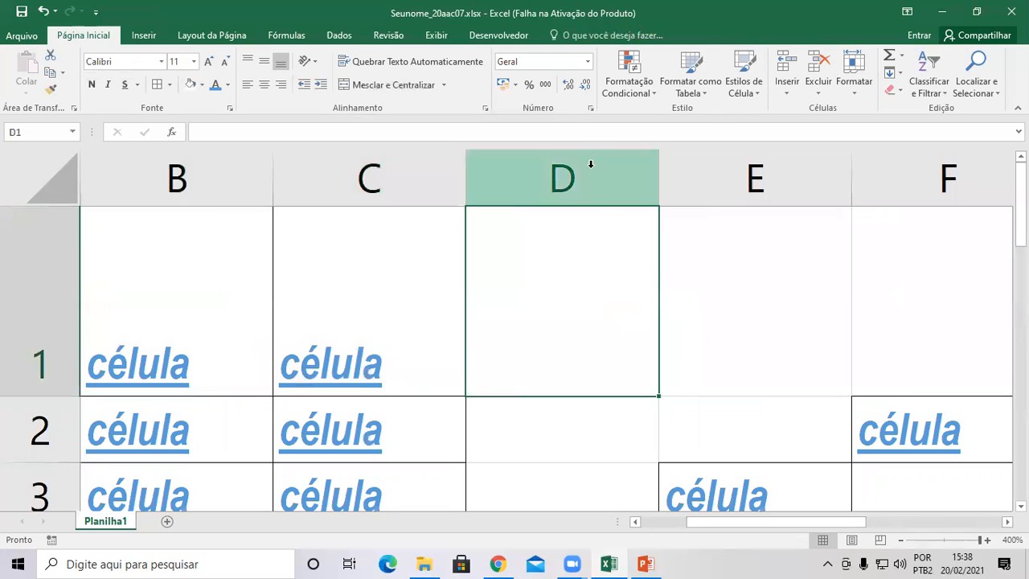
pyautogui.click(558, 426)
pyautogui.click(521, 473)
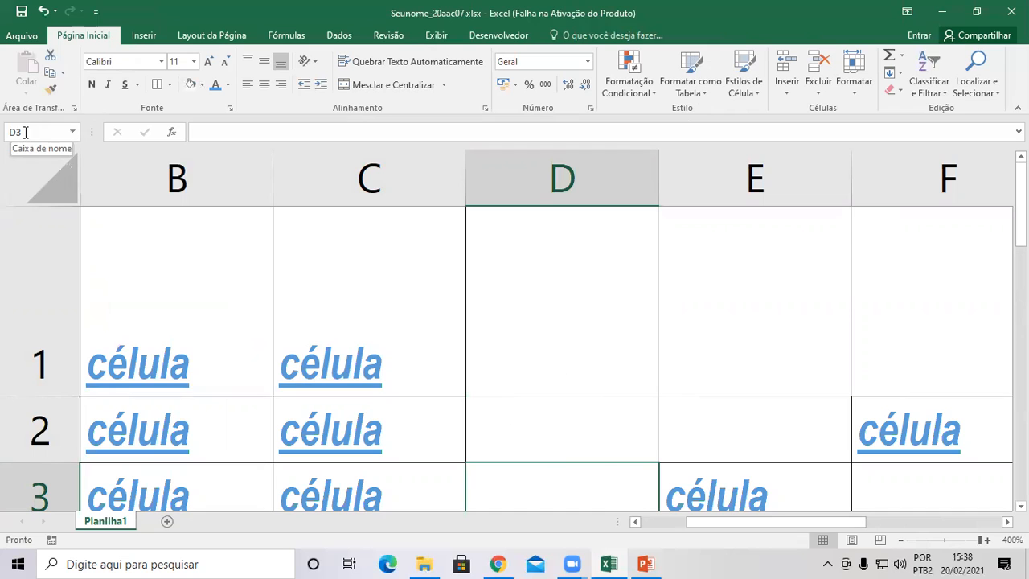
pyautogui.click(563, 443)
pyautogui.scroll(-3, 564, 444)
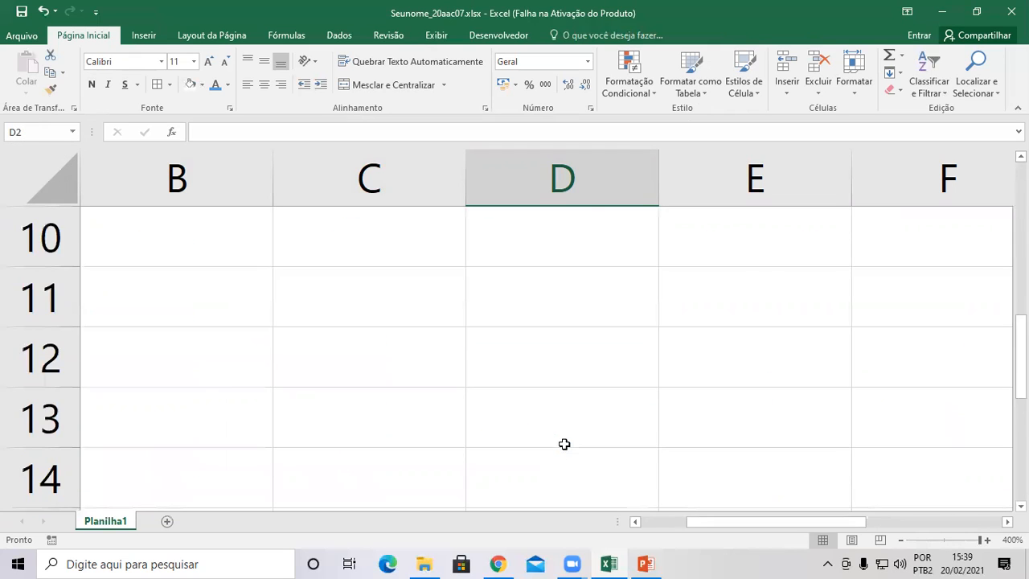
pyautogui.scroll(1, 564, 443)
pyautogui.click(194, 412)
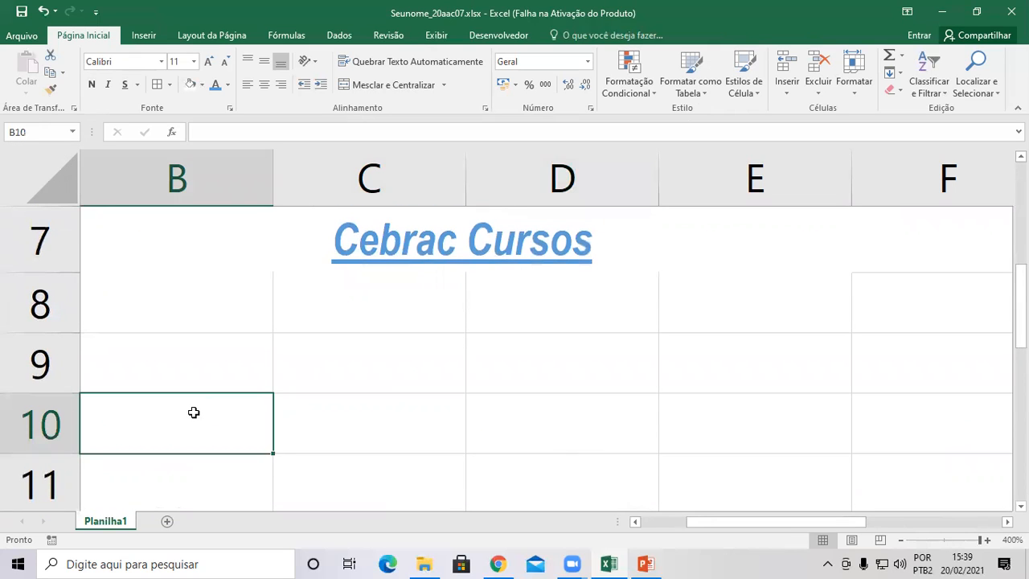
pyautogui.moveTo(728, 524); pyautogui.dragTo(631, 533)
pyautogui.click(132, 434)
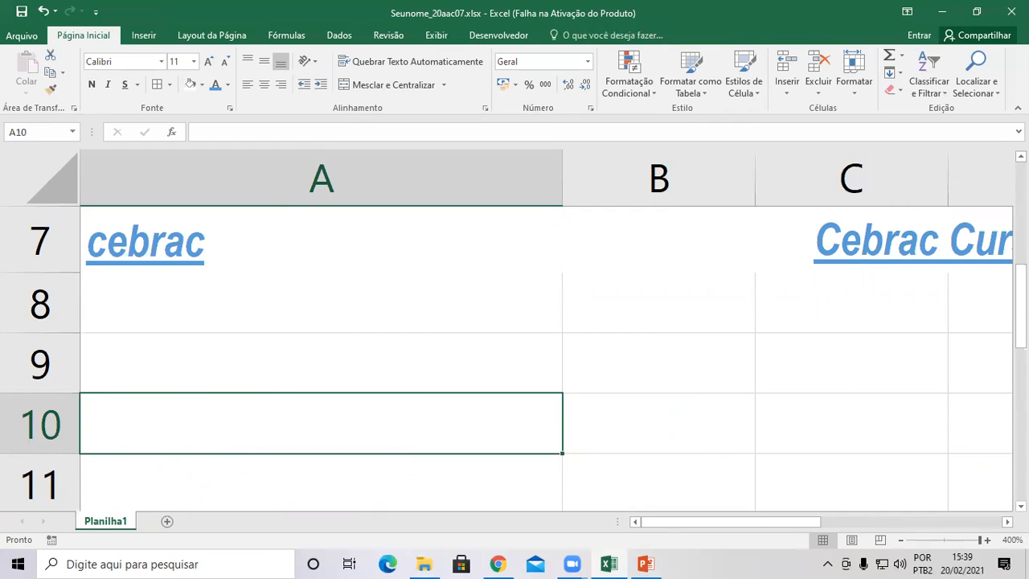
# Enter 10,50 in A10 and increase its displayed decimal places several times.
pyautogui.write('10')
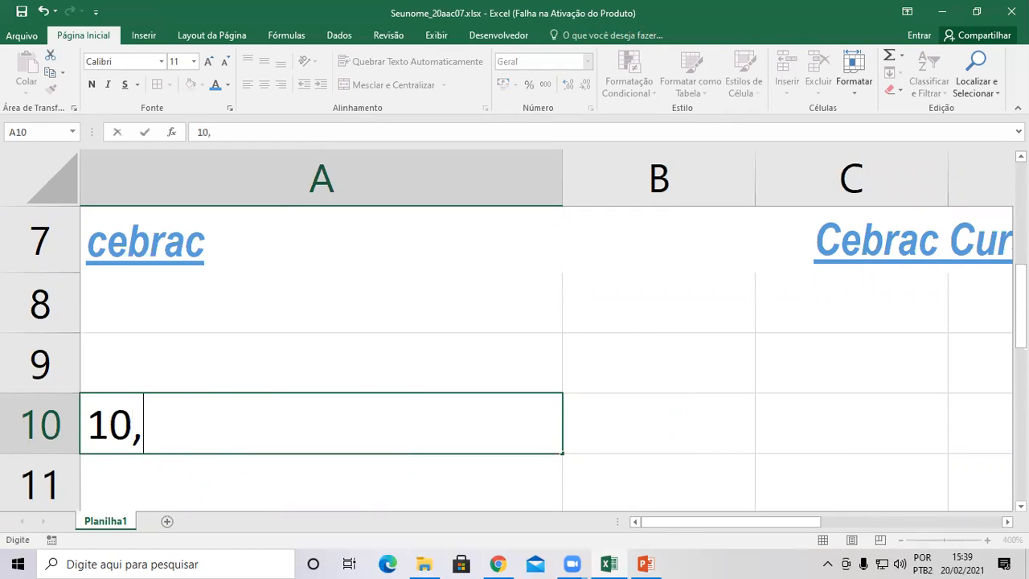
pyautogui.write(',50')
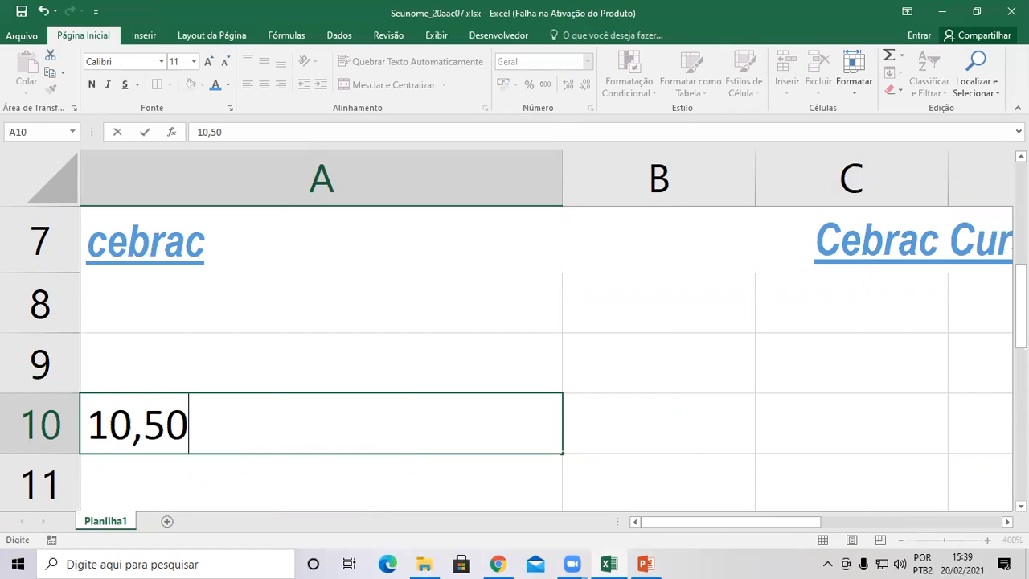
pyautogui.press('Return')
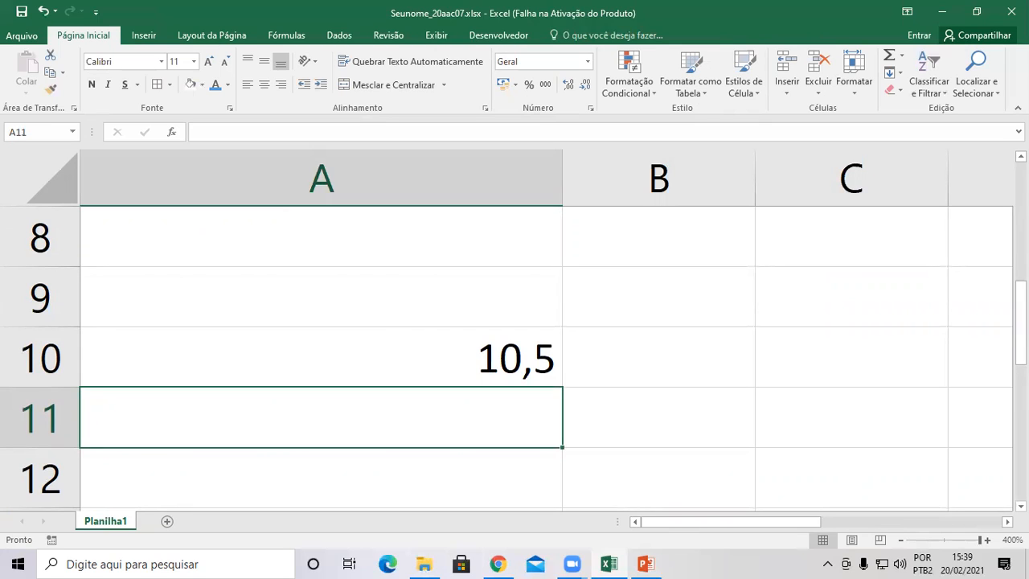
pyautogui.click(455, 368)
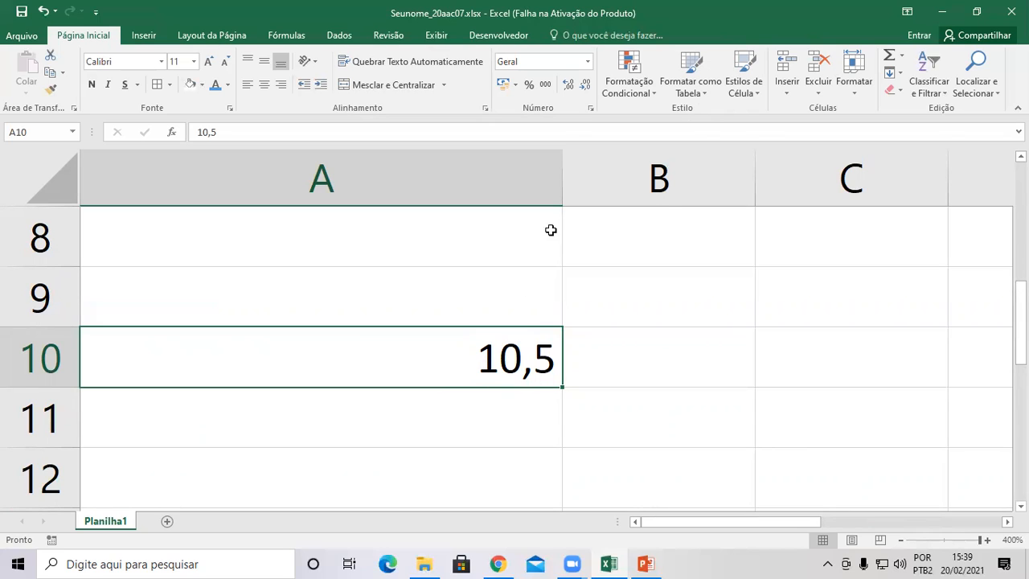
pyautogui.click(568, 84)
pyautogui.click(569, 85)
pyautogui.click(568, 84)
pyautogui.click(569, 85)
pyautogui.click(569, 84)
pyautogui.click(569, 85)
pyautogui.click(569, 84)
pyautogui.click(569, 84)
pyautogui.click(569, 84)
pyautogui.click(569, 84)
# Reduce A10's decimal places down to zero so it displays 11.
pyautogui.click(585, 85)
pyautogui.click(585, 85)
pyautogui.click(584, 85)
pyautogui.click(585, 85)
pyautogui.click(584, 85)
pyautogui.click(585, 85)
pyautogui.click(585, 85)
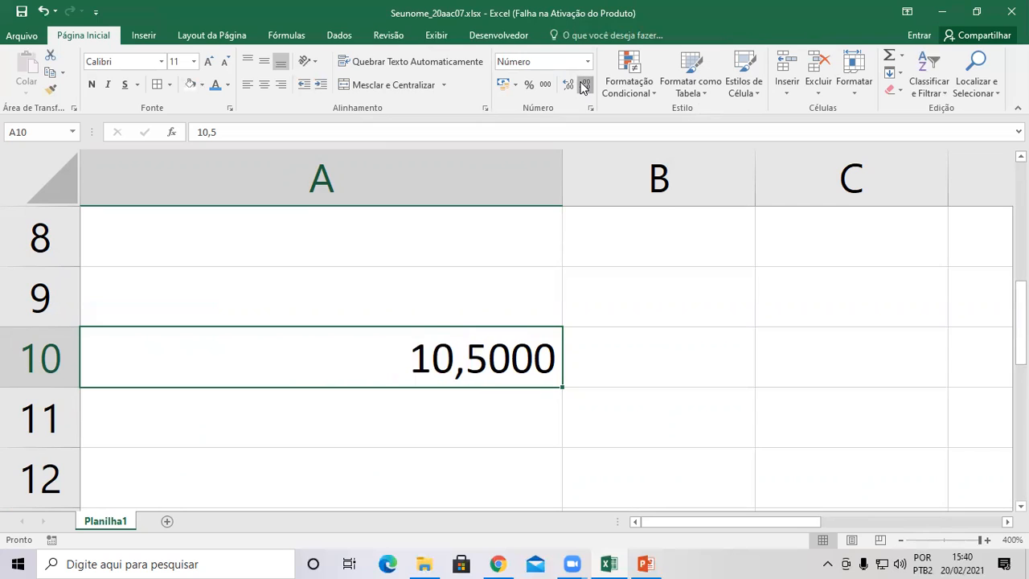
pyautogui.click(585, 85)
pyautogui.click(584, 86)
pyautogui.click(584, 85)
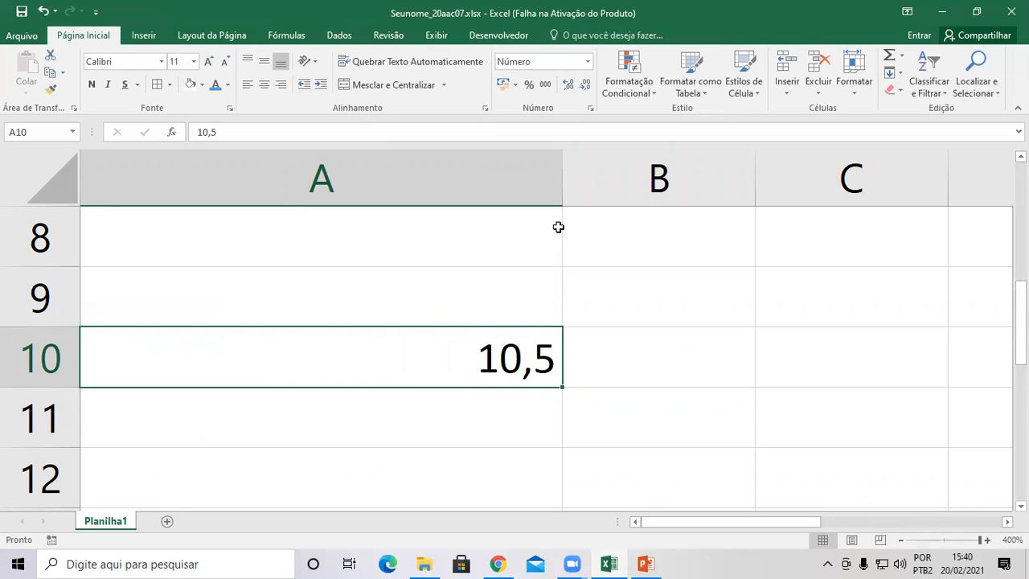
pyautogui.click(585, 85)
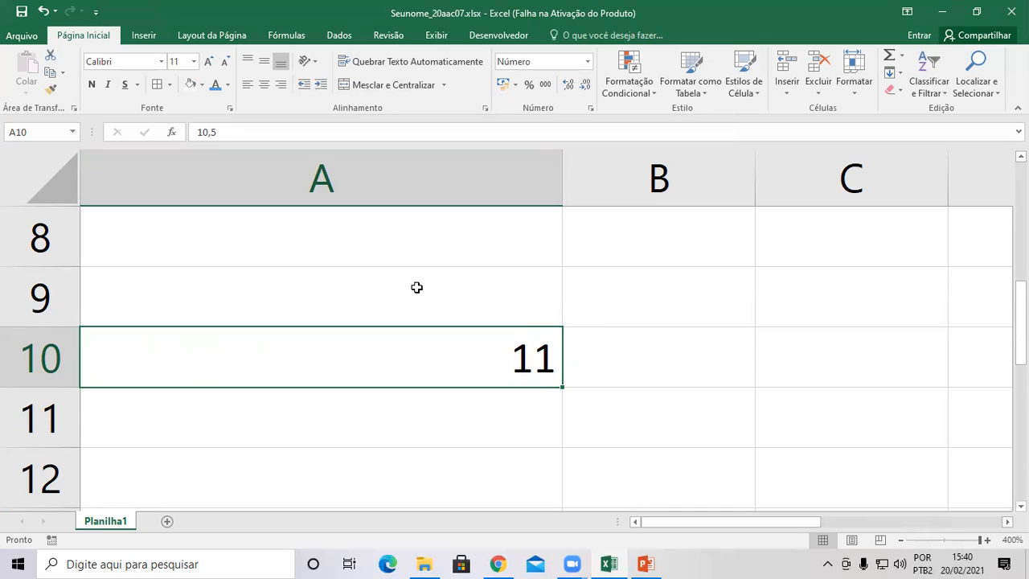
pyautogui.doubleClick(507, 366)
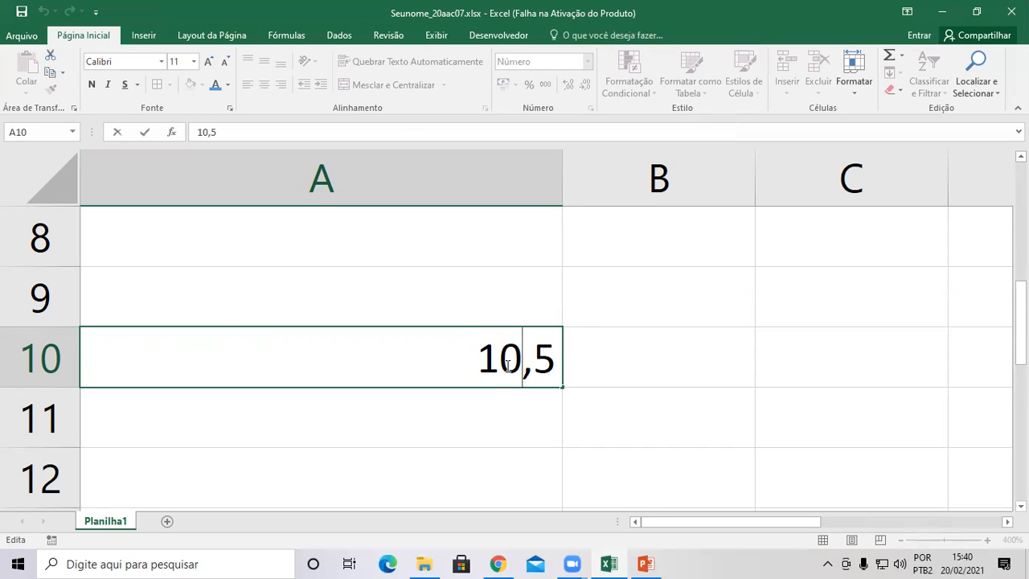
pyautogui.press('Return')
pyautogui.click(506, 366)
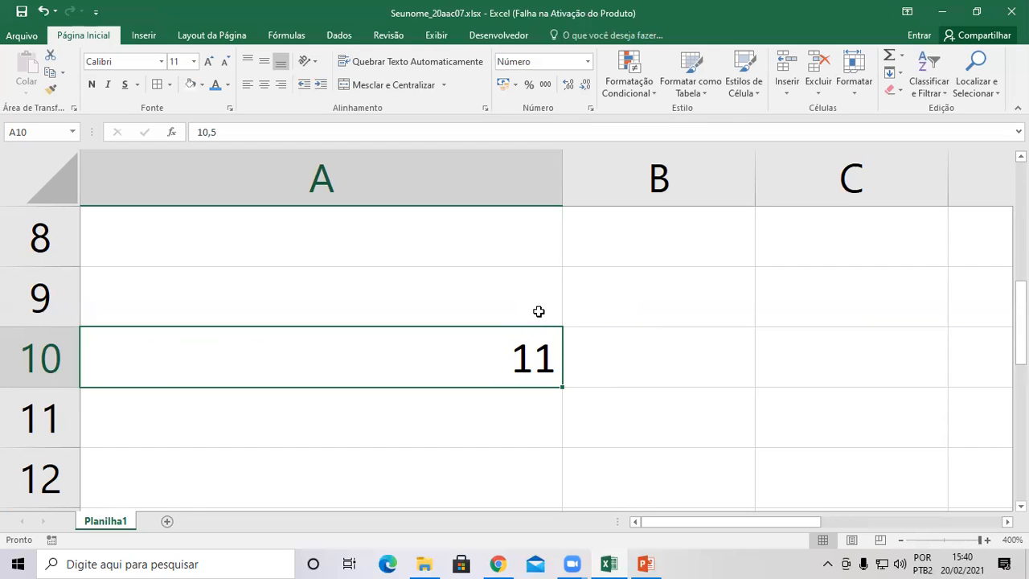
pyautogui.doubleClick(538, 358)
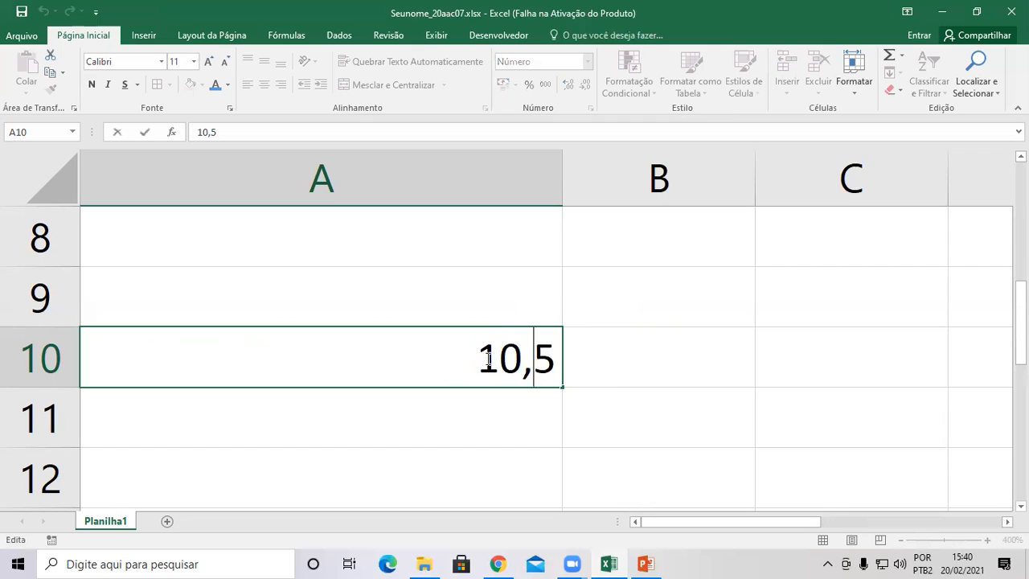
pyautogui.click(573, 363)
pyautogui.click(540, 364)
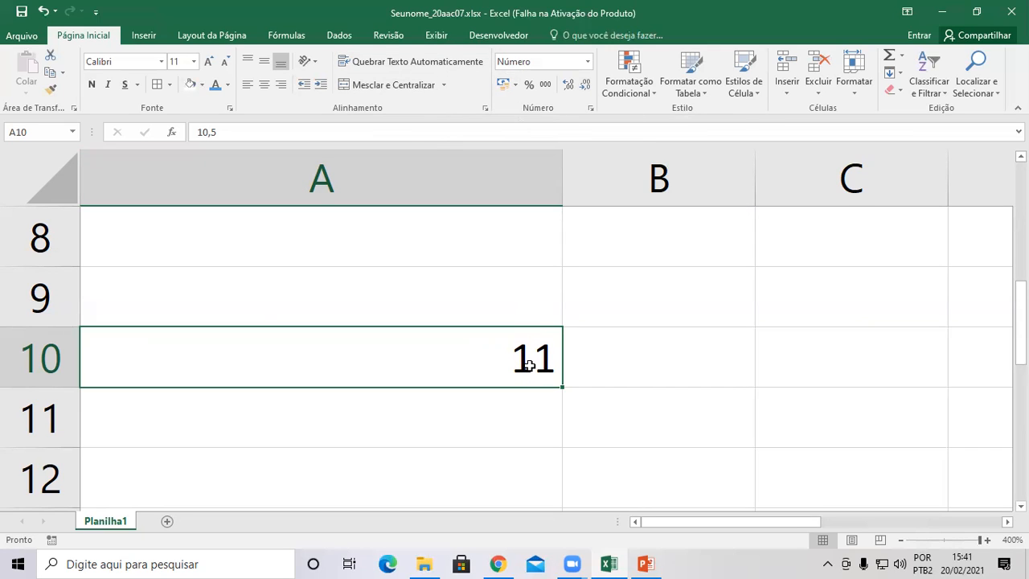
# Apply Contábil accounting format with R$ Português currency to A10, showing R$ 10,50.
pyautogui.click(502, 85)
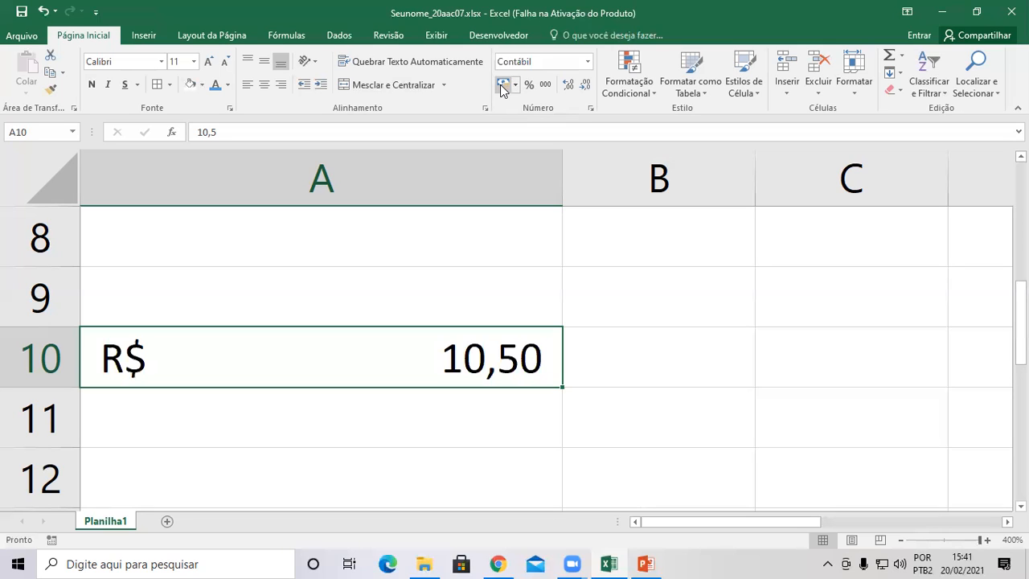
pyautogui.click(515, 85)
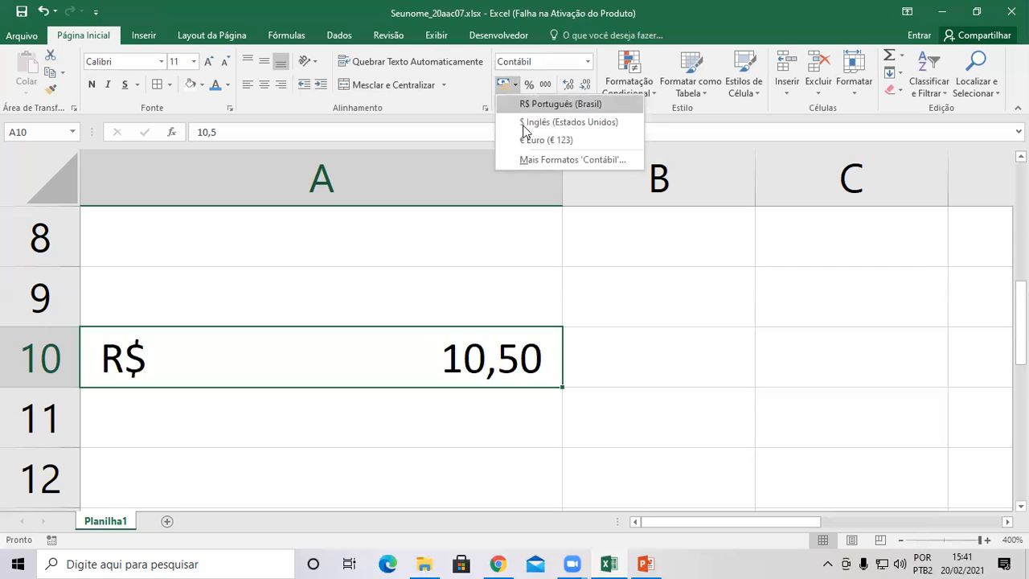
pyautogui.click(523, 105)
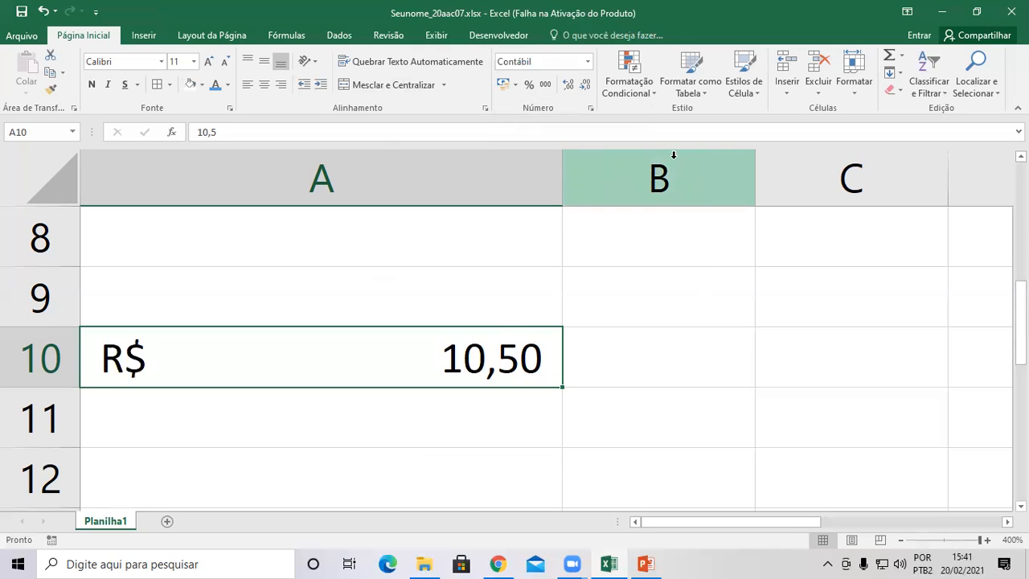
pyautogui.click(381, 393)
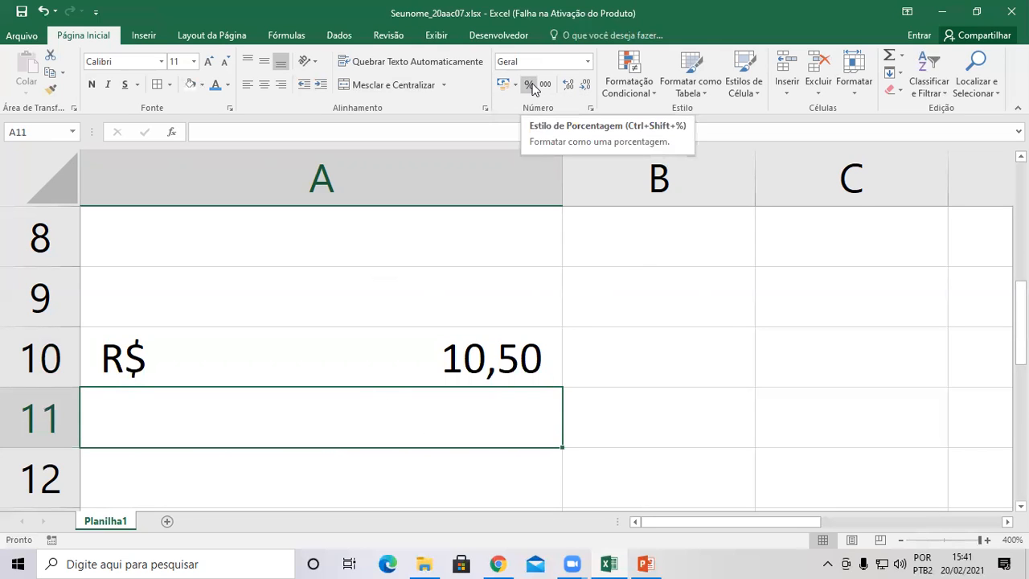
pyautogui.click(467, 352)
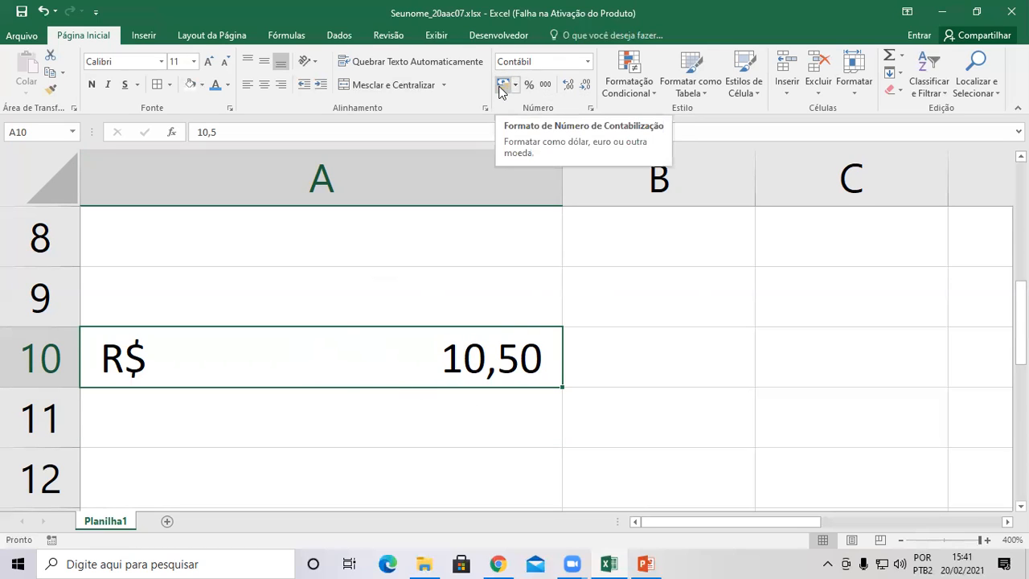
pyautogui.click(385, 433)
pyautogui.scroll(-1, 386, 434)
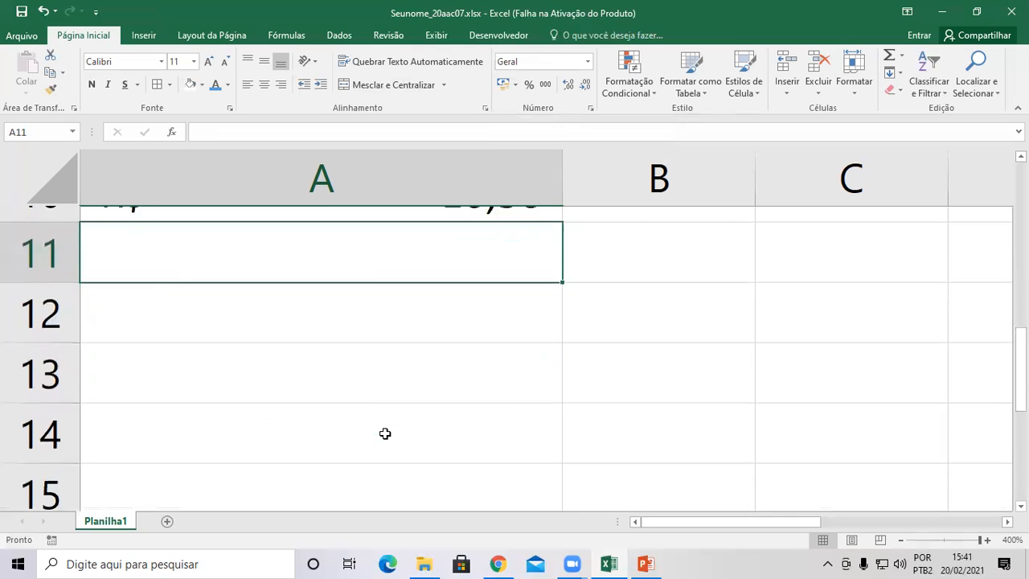
# Give A13 percent format and re-enter 15 so it shows 15%.
pyautogui.click(269, 362)
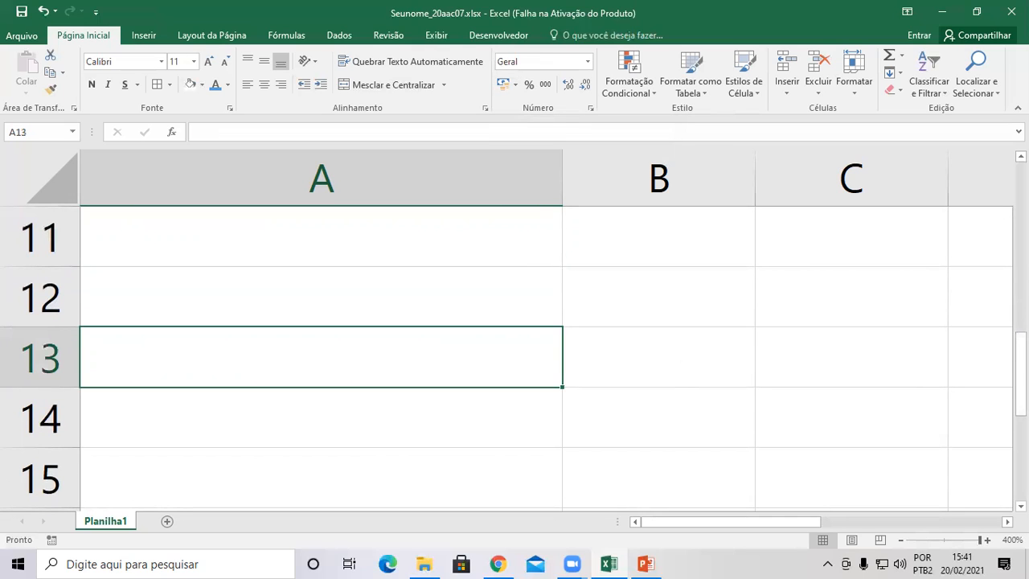
pyautogui.write('15')
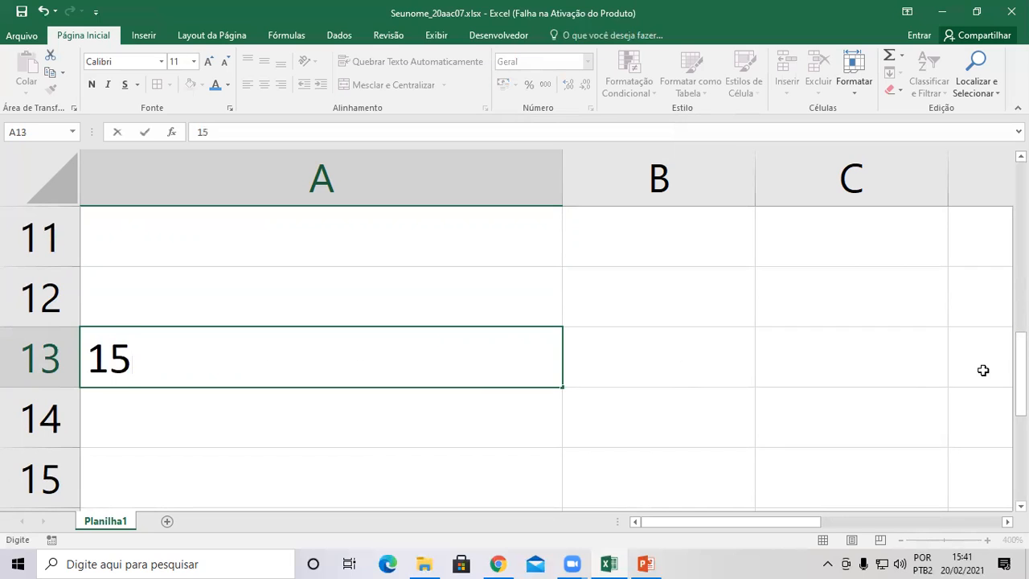
pyautogui.click(615, 411)
pyautogui.click(498, 357)
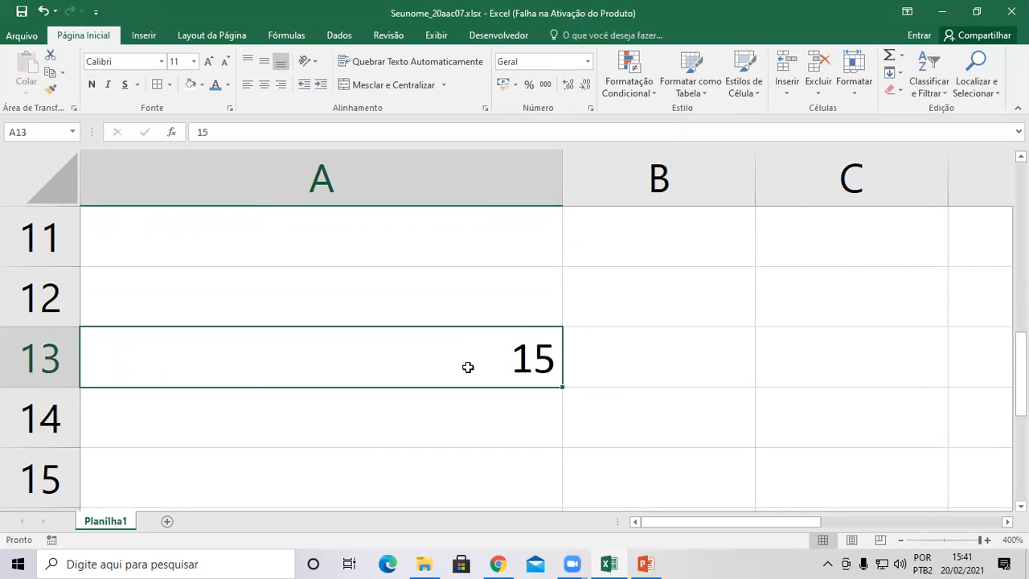
pyautogui.click(529, 87)
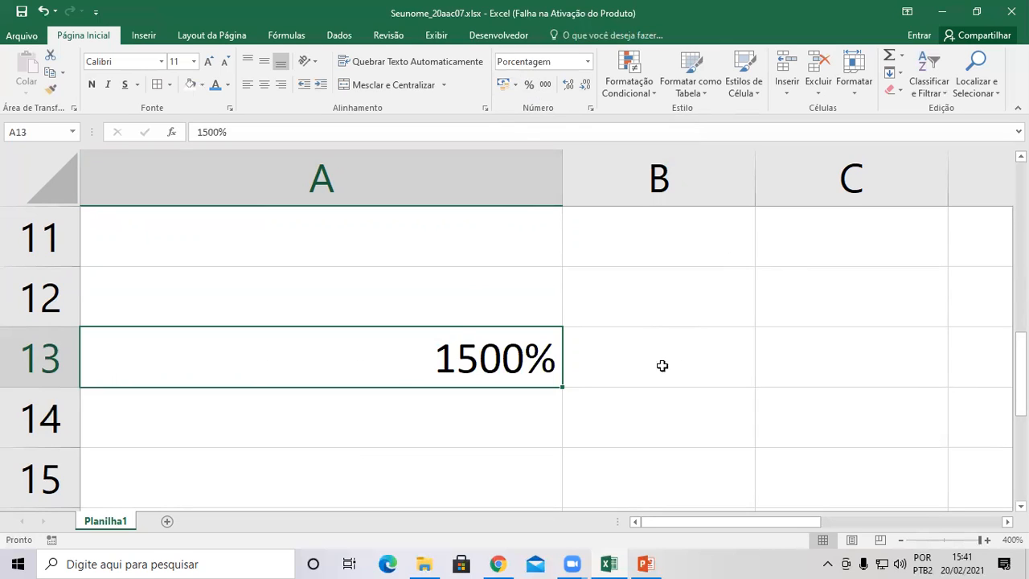
pyautogui.press('Delete')
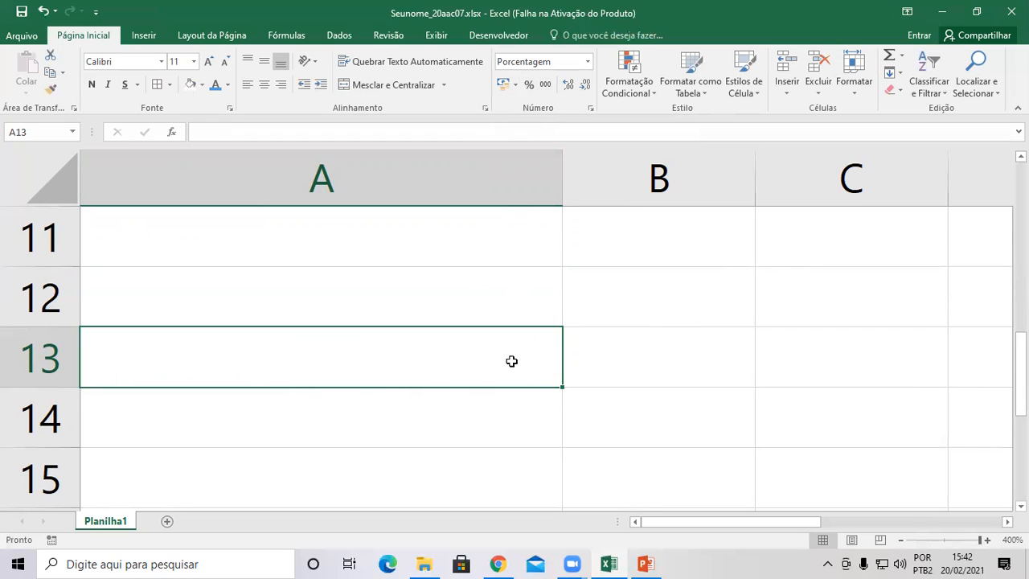
pyautogui.write('15')
pyautogui.press('Return')
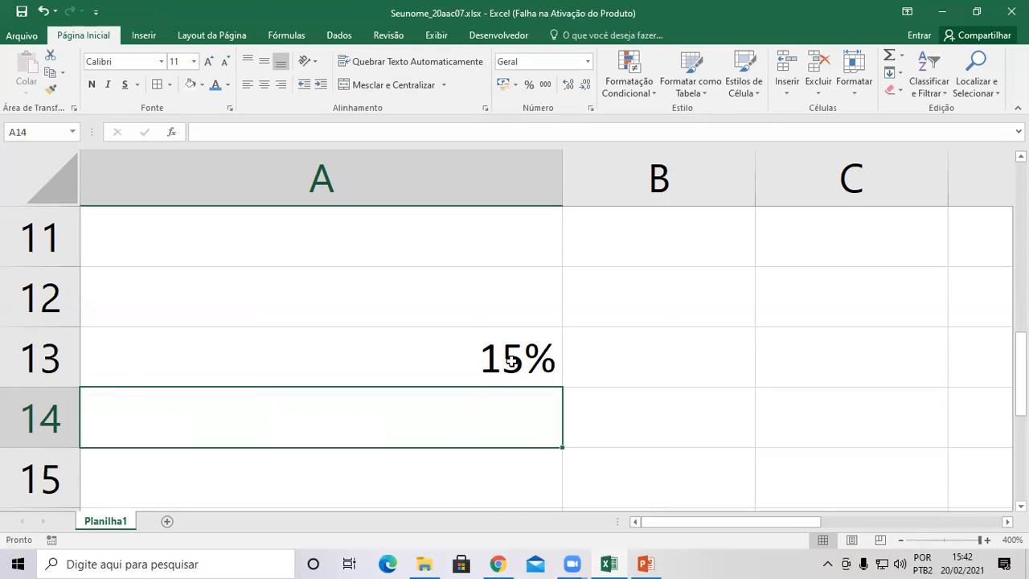
# Change A13 to 15,55% and apply Contábil format, displaying R$ 0,16.
pyautogui.click(512, 361)
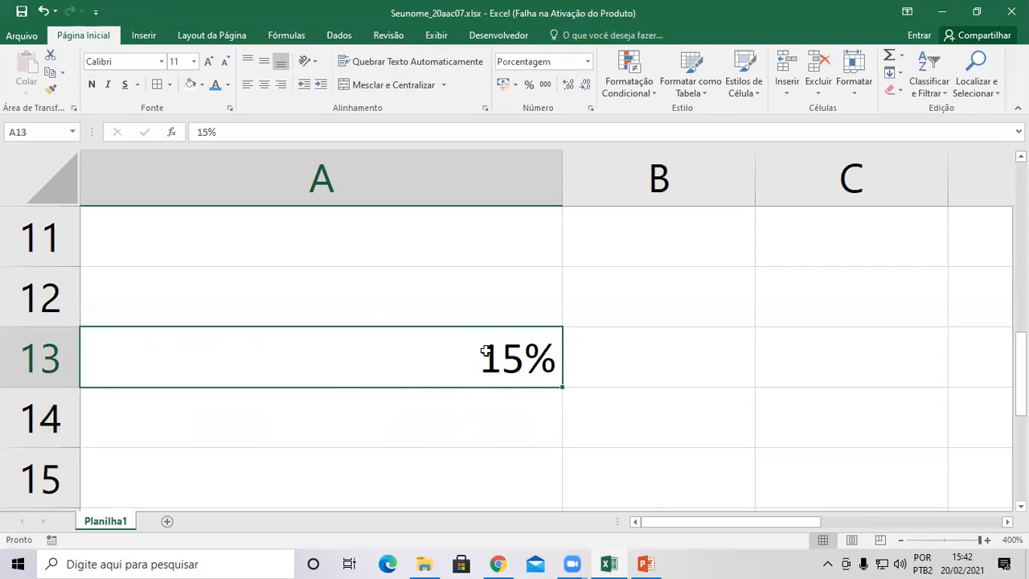
pyautogui.write('15,')
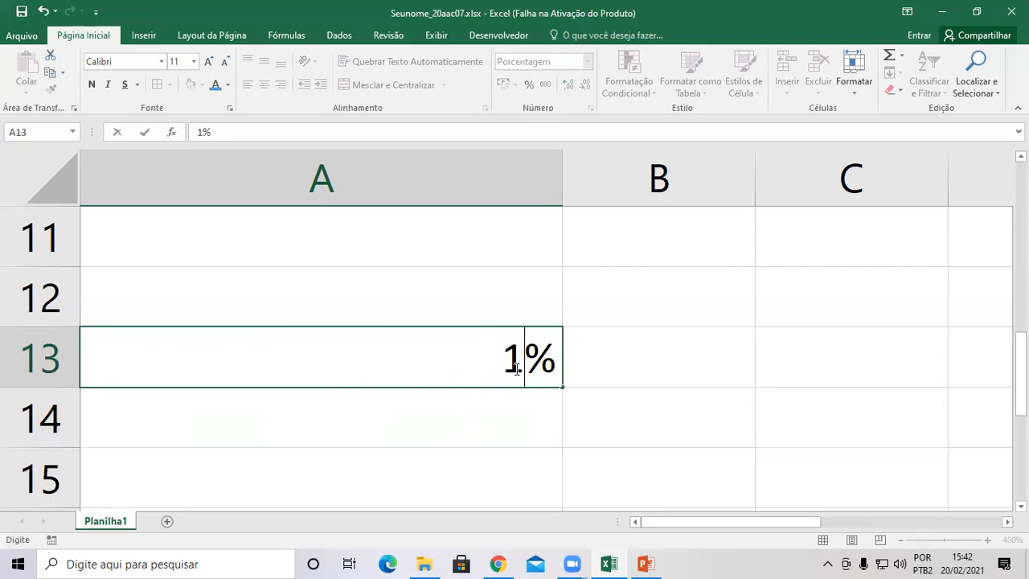
pyautogui.write('55')
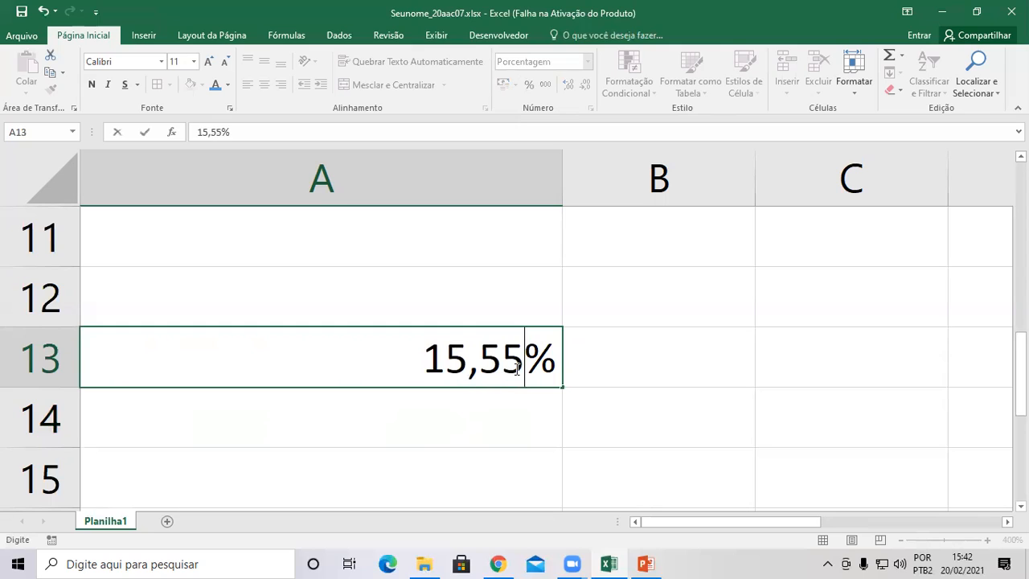
pyautogui.press('Return')
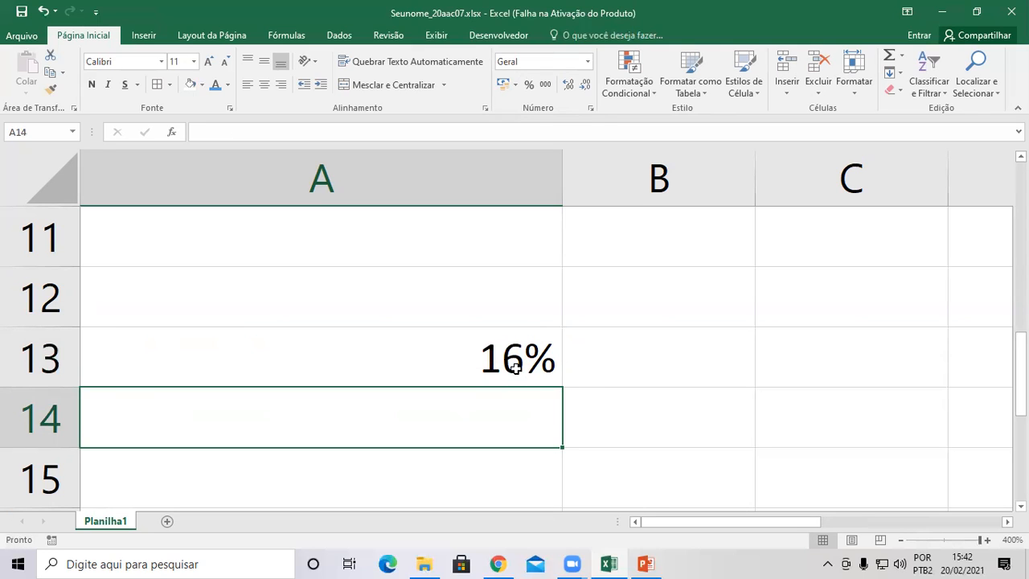
pyautogui.click(516, 367)
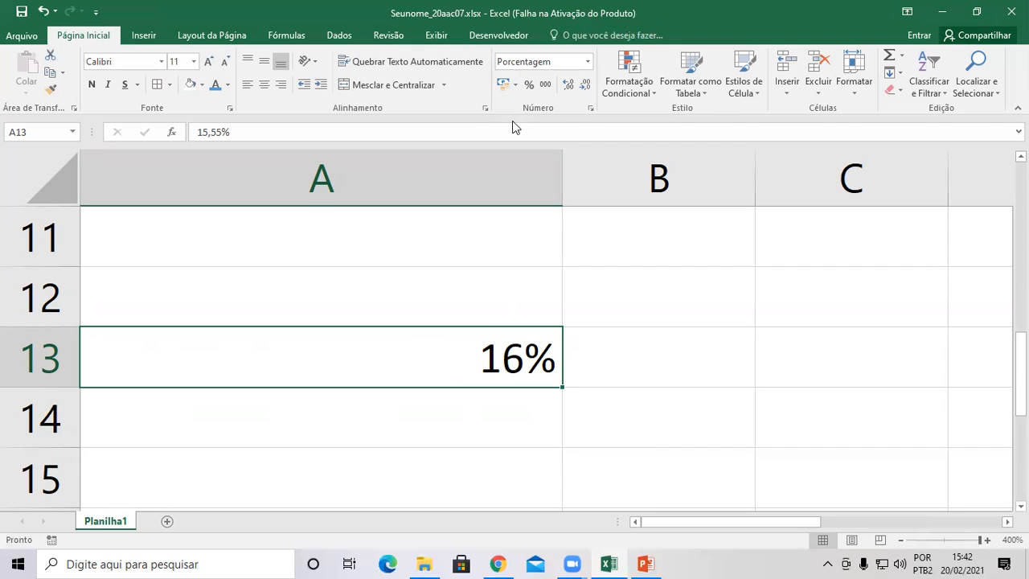
pyautogui.click(501, 85)
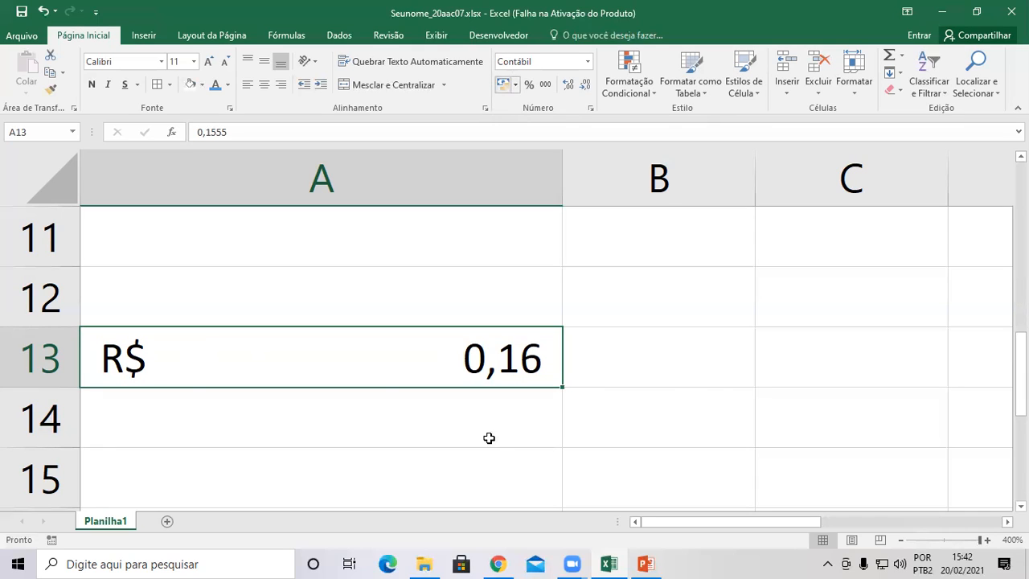
pyautogui.click(274, 430)
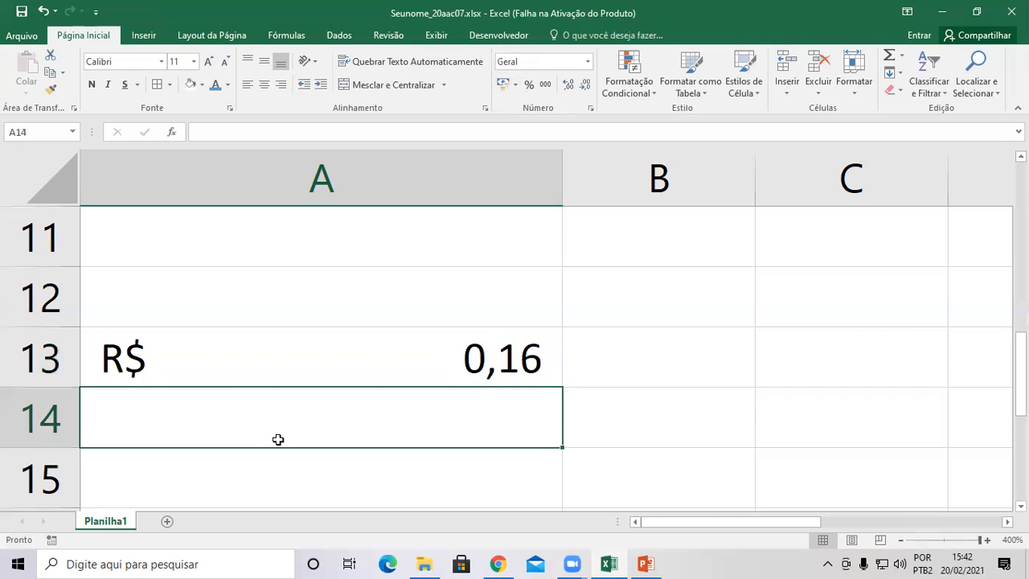
# Enter 1+2 in A16 as plain text, without an equals sign.
pyautogui.scroll(-2, 265, 378)
pyautogui.scroll(1, 251, 320)
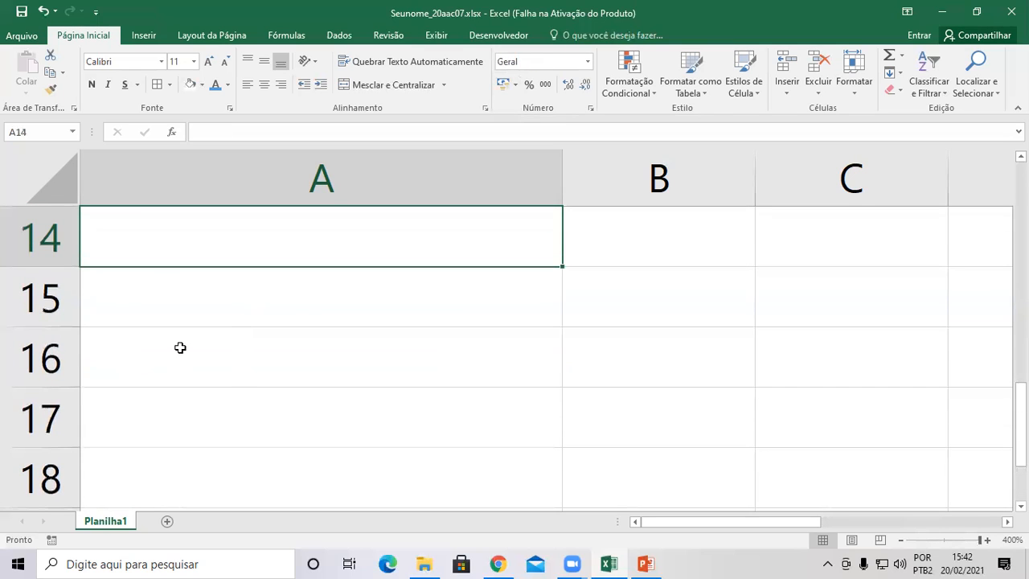
pyautogui.click(168, 359)
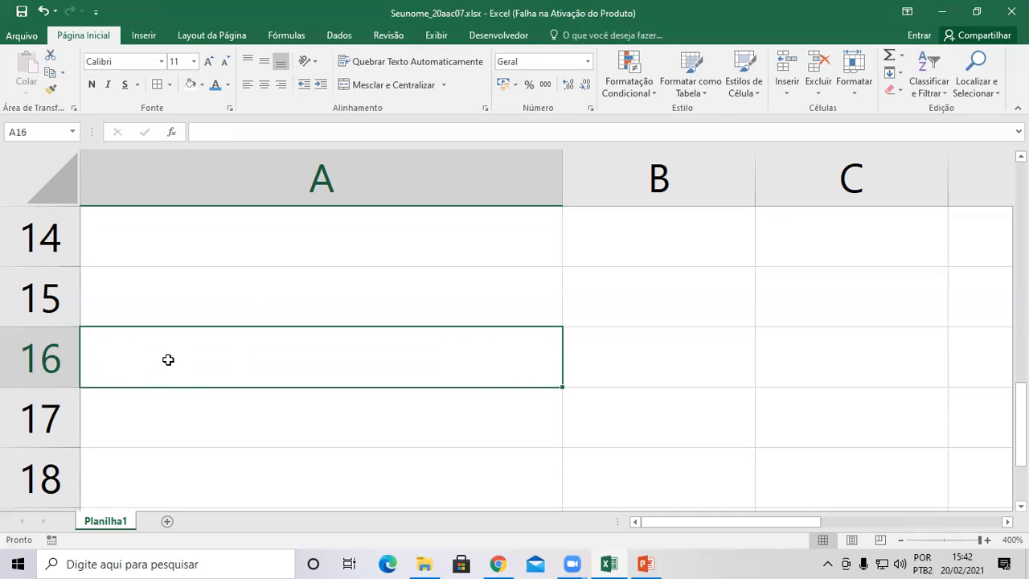
pyautogui.write('1+2')
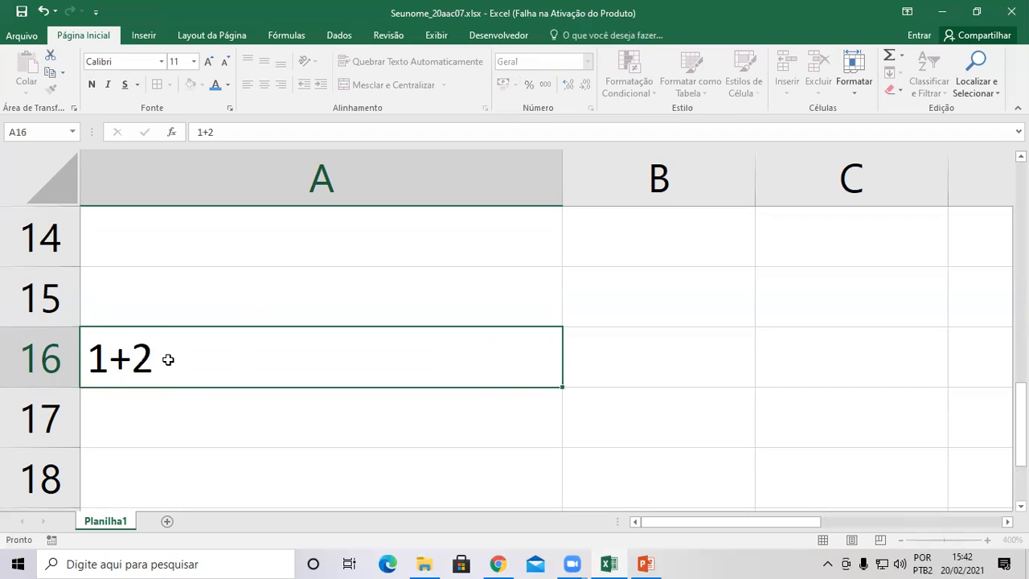
pyautogui.press('Return')
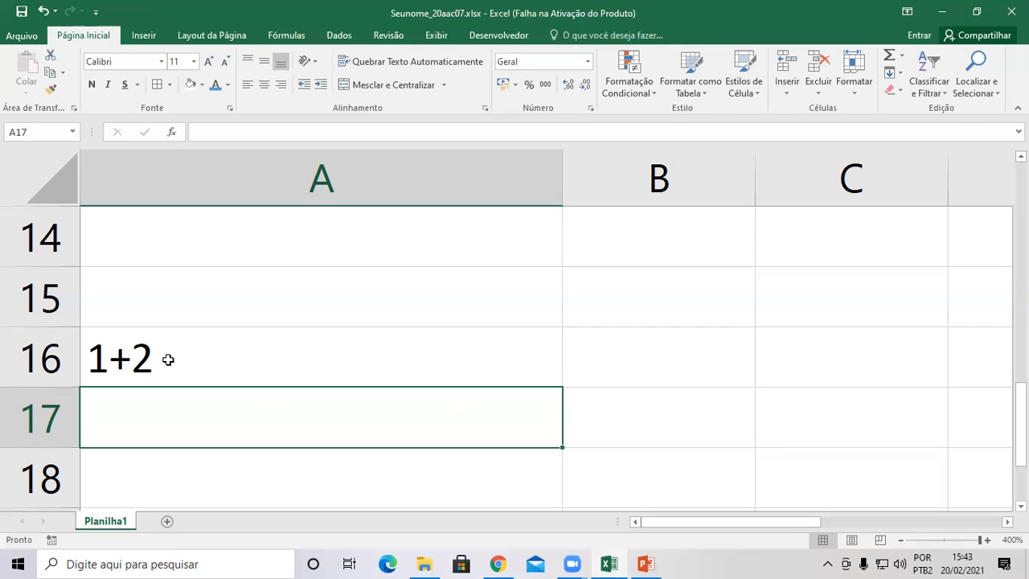
# Enter the formula =1+2 in A17 so it shows 3, then review it with F2.
pyautogui.write('=')
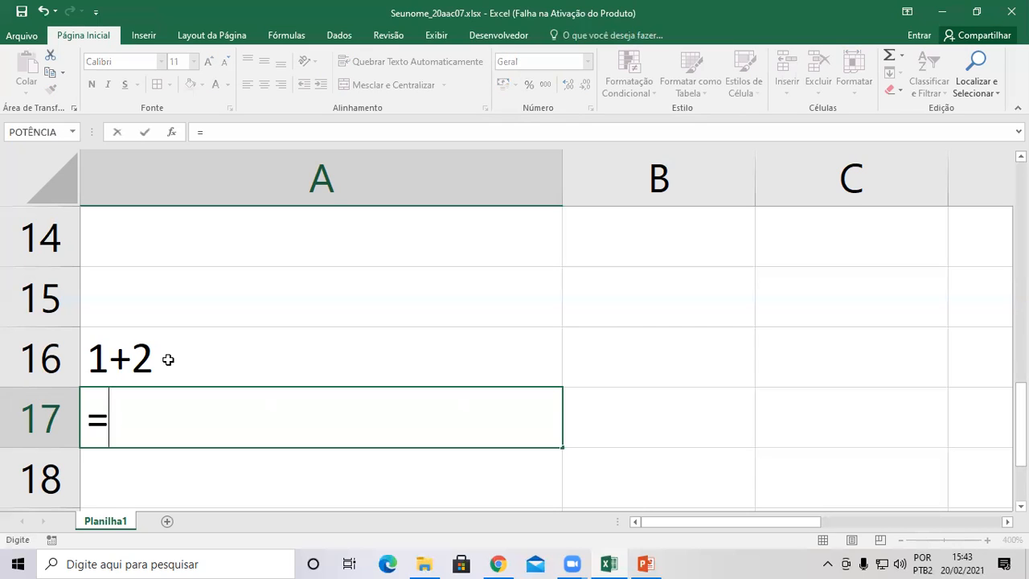
pyautogui.write('1+2')
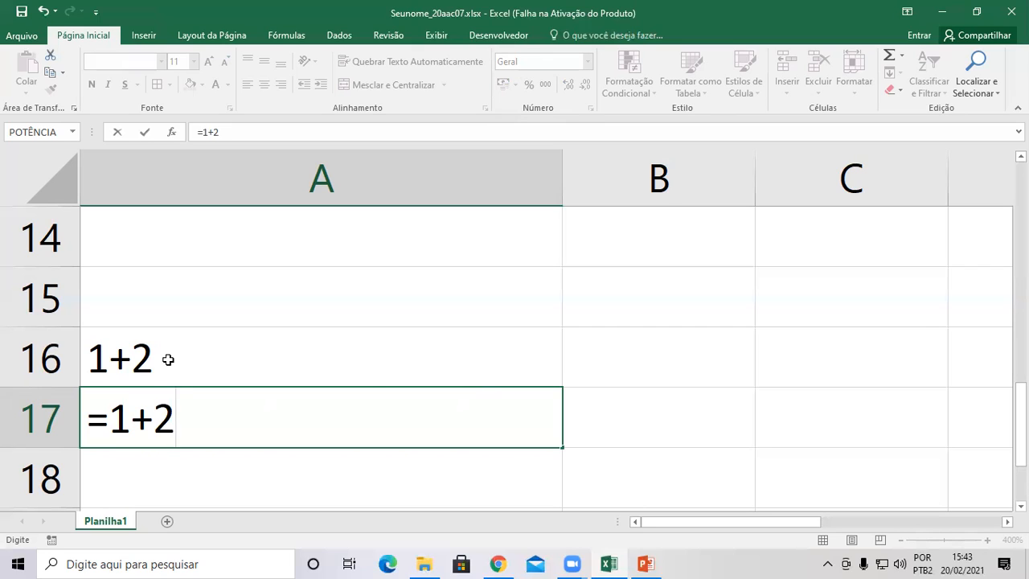
pyautogui.press('Return')
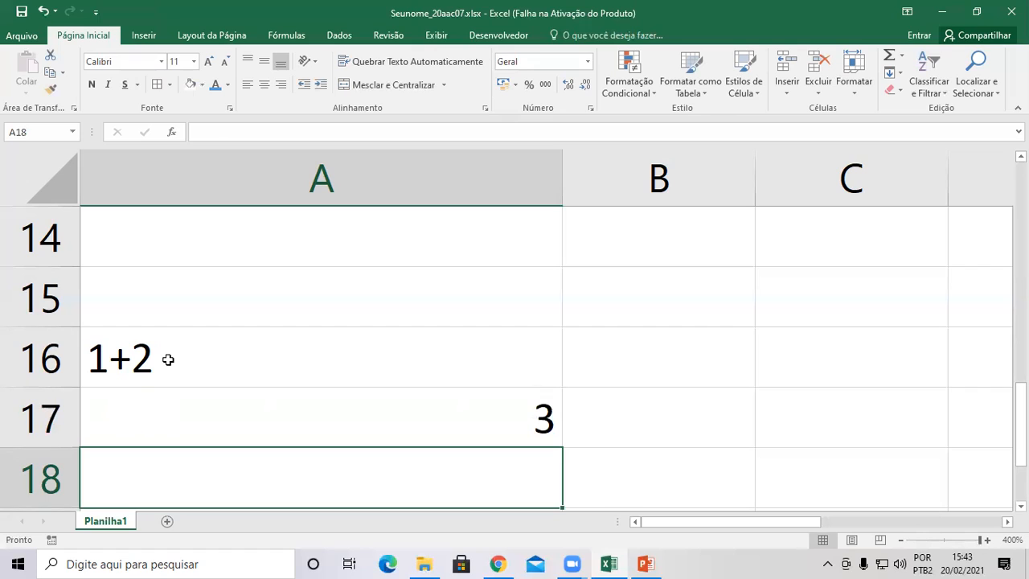
pyautogui.press('Up')
pyautogui.press('F2')
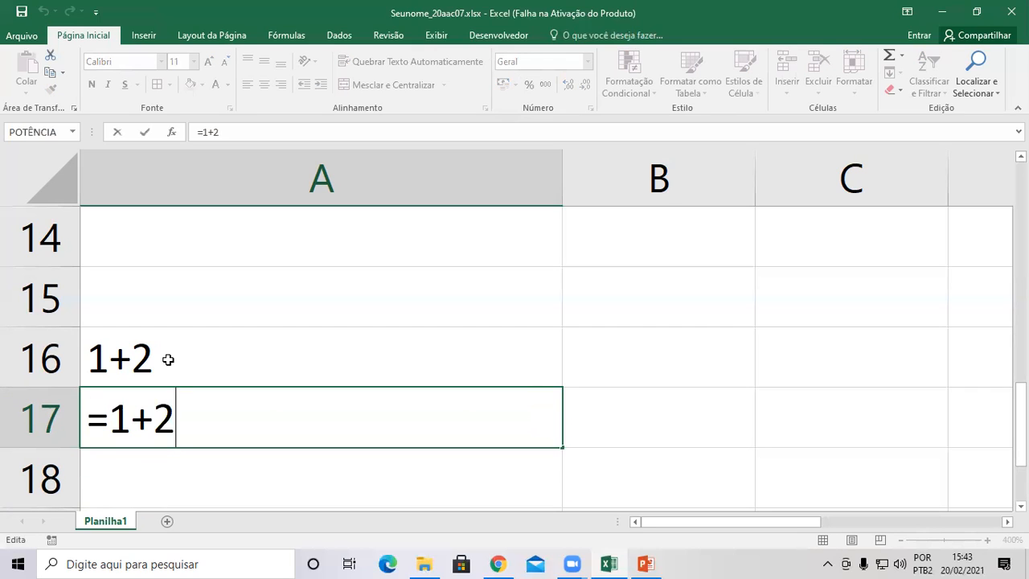
pyautogui.press('Return')
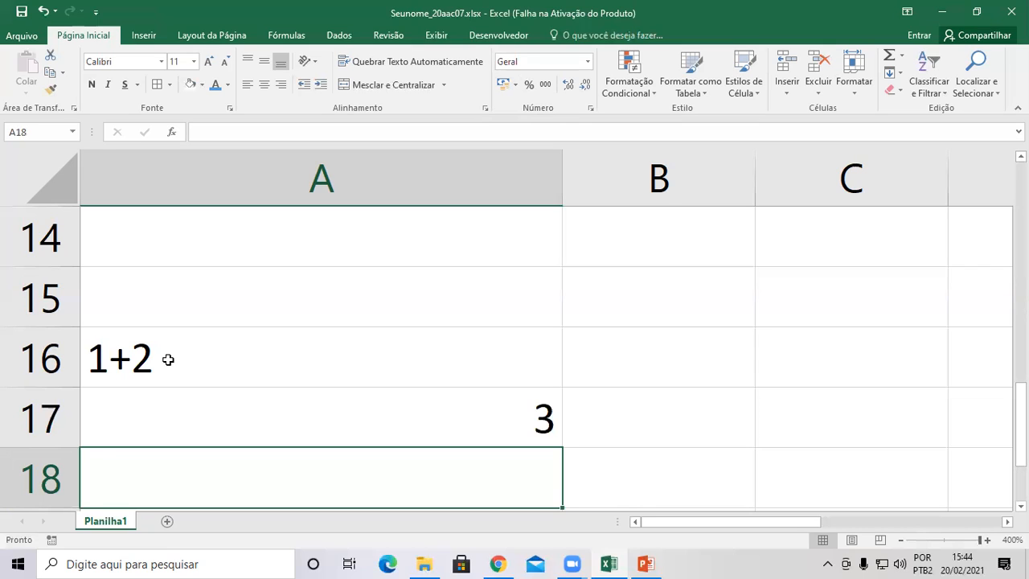
# Enter =2*8 in A18, =2-1 in A19 and =15/3 in A20, giving 16, 1 and 5.
pyautogui.write('=')
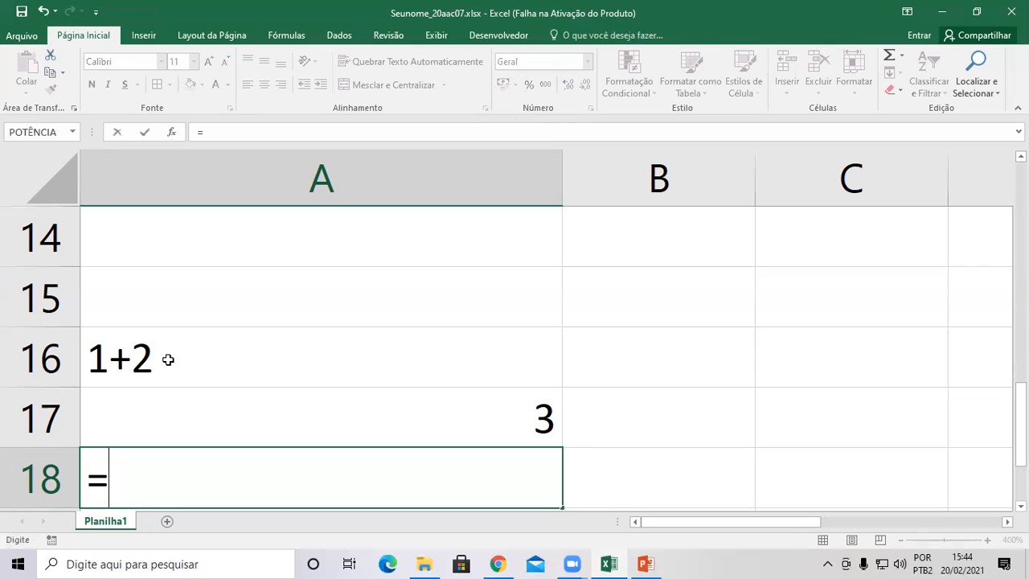
pyautogui.write('2*8')
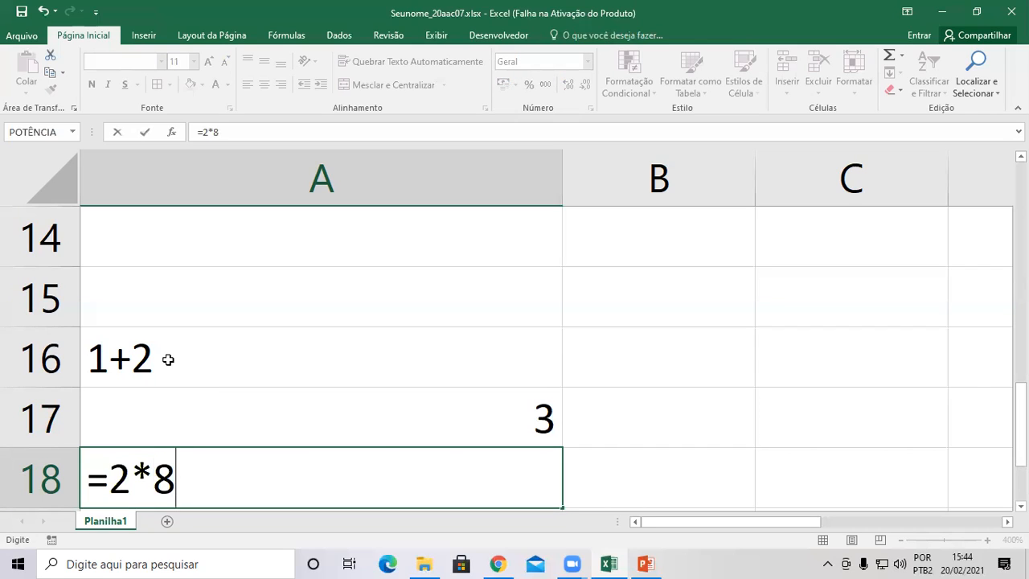
pyautogui.press('Return')
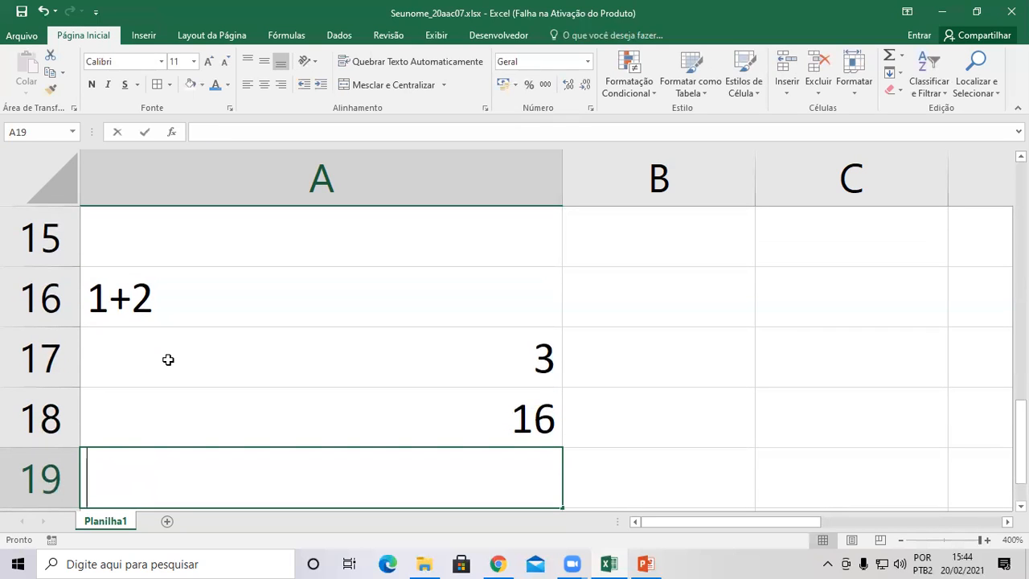
pyautogui.write('2+')
pyautogui.press('BackSpace')
pyautogui.press('BackSpace')
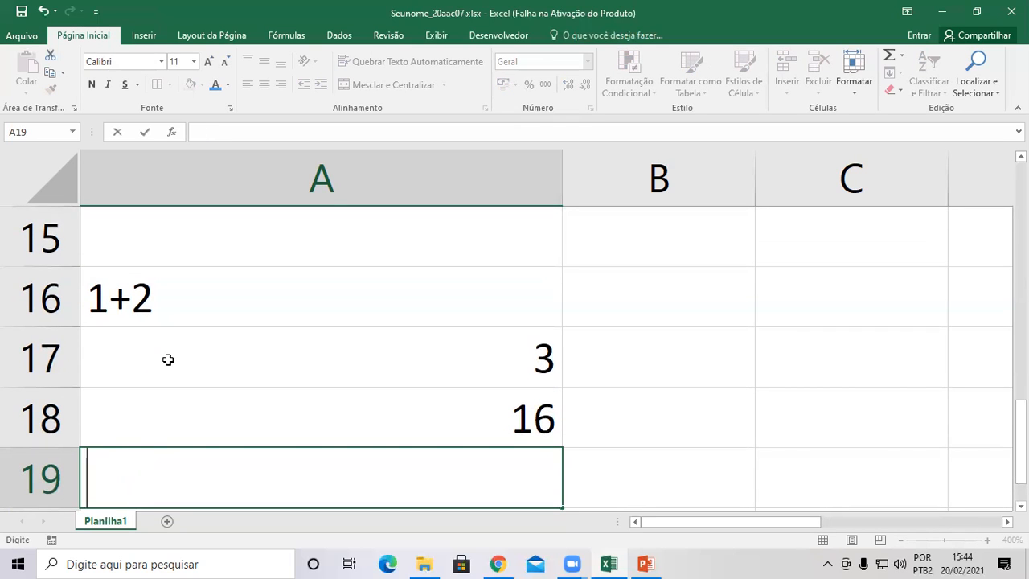
pyautogui.write('=2+')
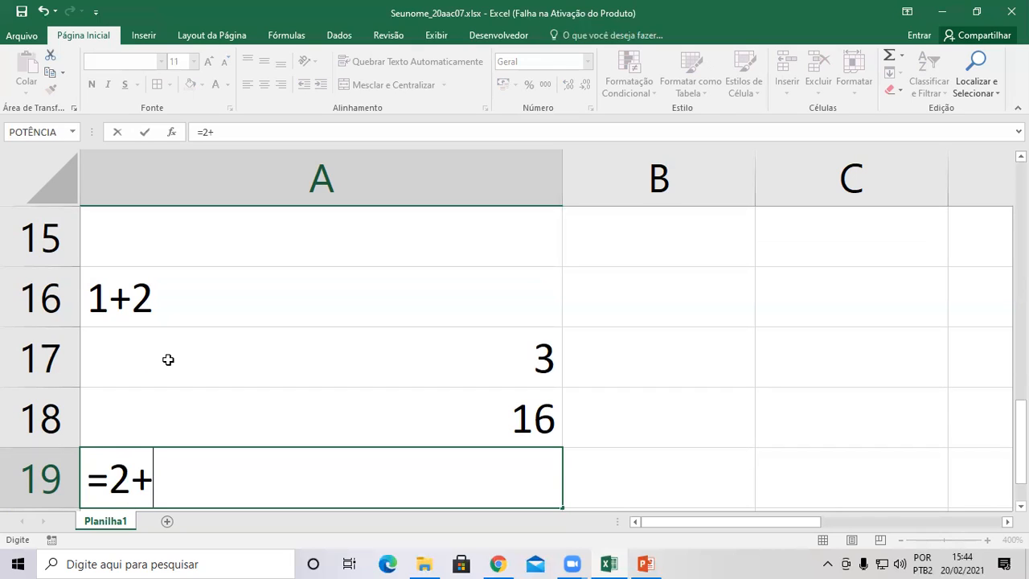
pyautogui.press('BackSpace')
pyautogui.write('-1')
pyautogui.press('Return')
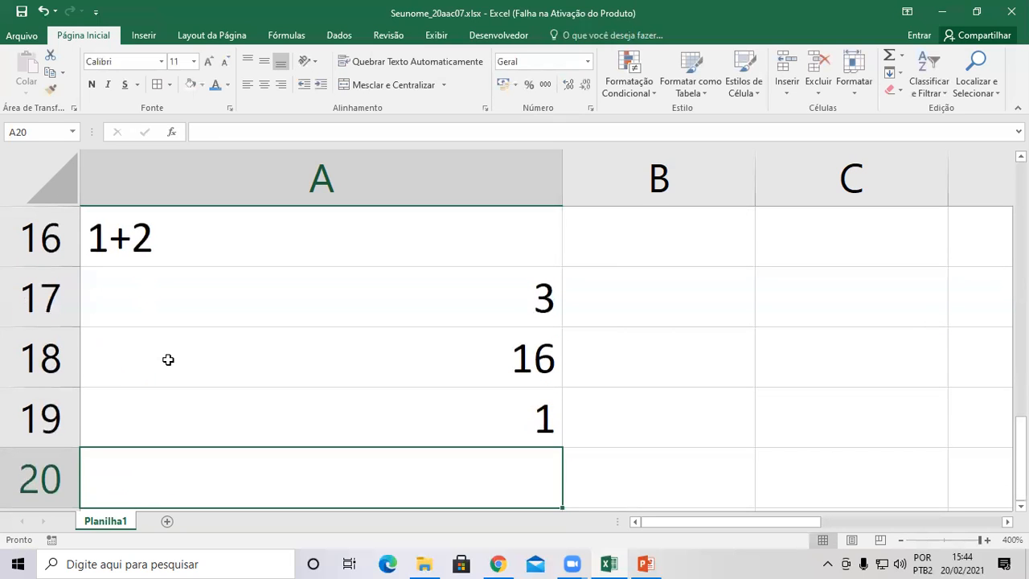
pyautogui.write('=1')
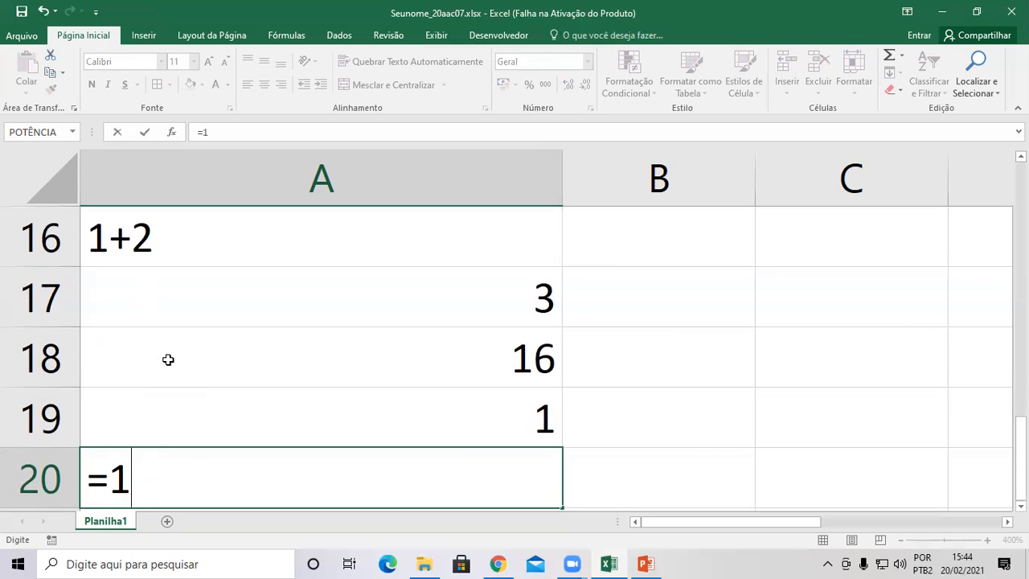
pyautogui.write('5/3')
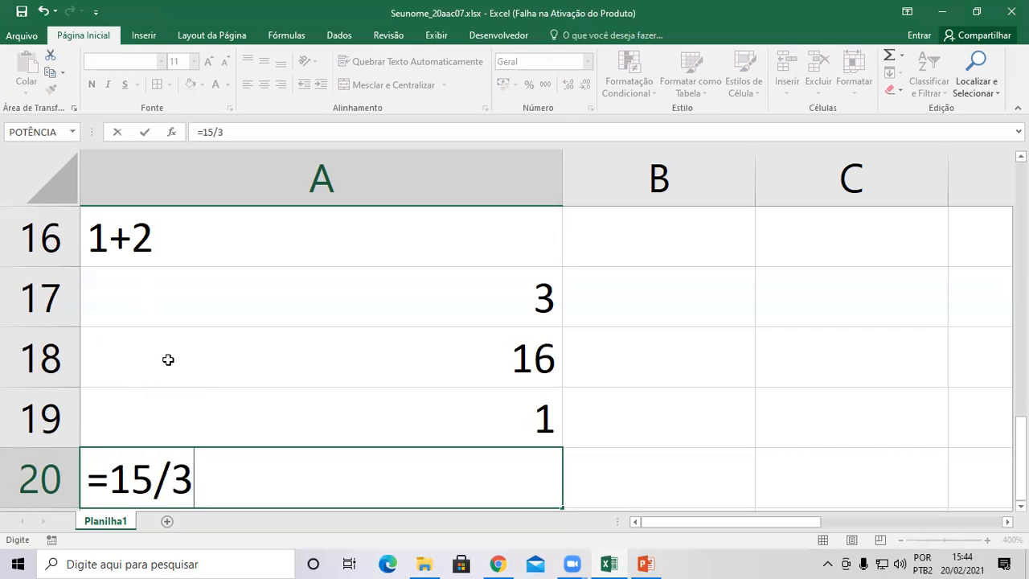
pyautogui.press('Return')
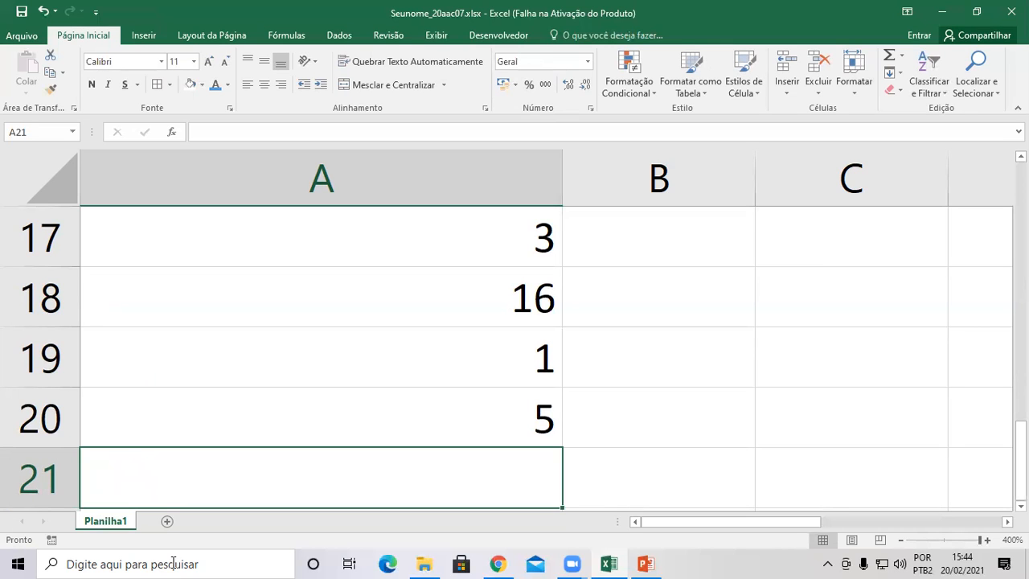
# In PowerPoint, step from the Teclado slide through Inserindo Dados and Fórmulas to Símbolos.
pyautogui.click(653, 563)
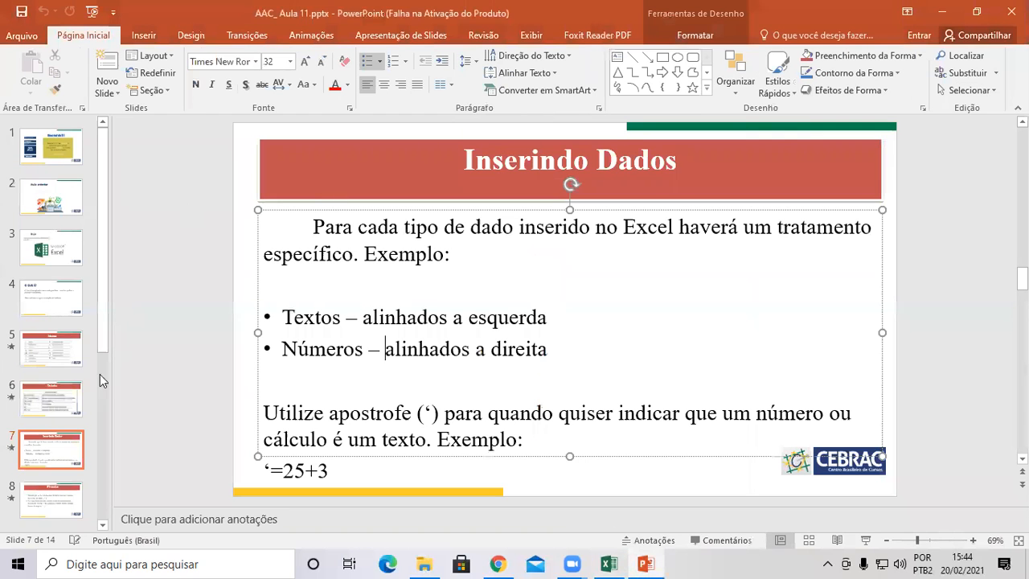
pyautogui.click(53, 412)
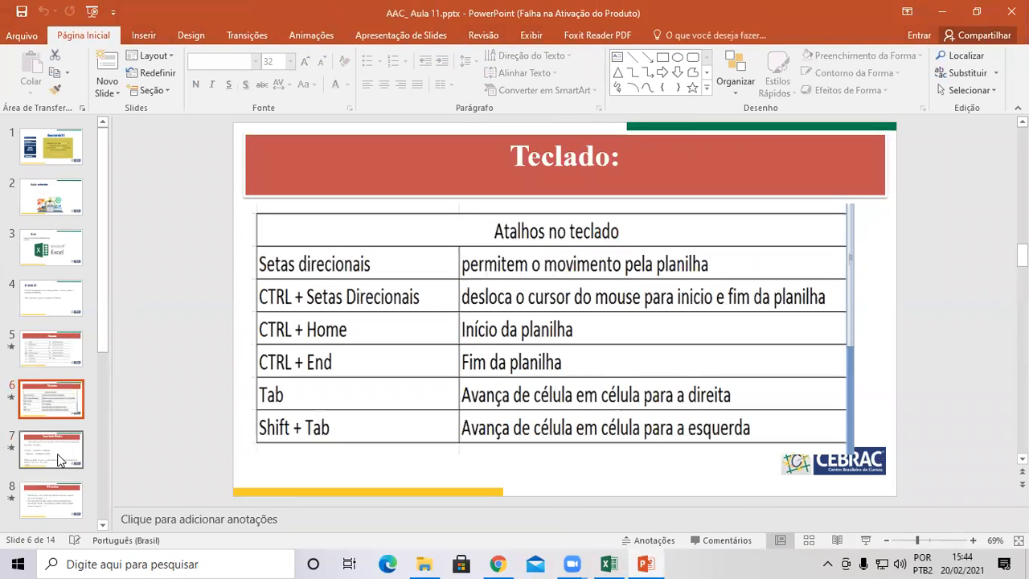
pyautogui.click(63, 449)
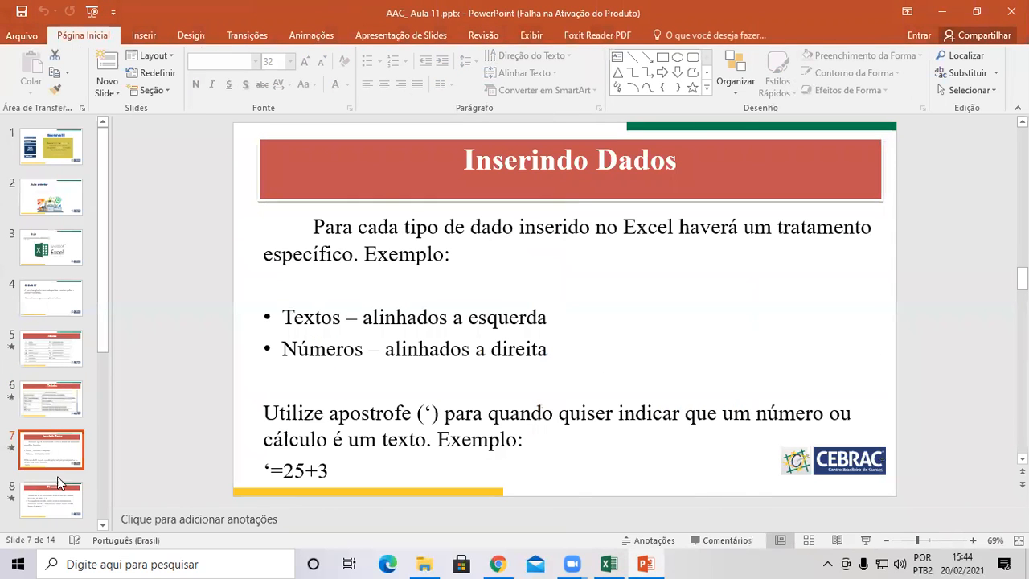
pyautogui.click(58, 488)
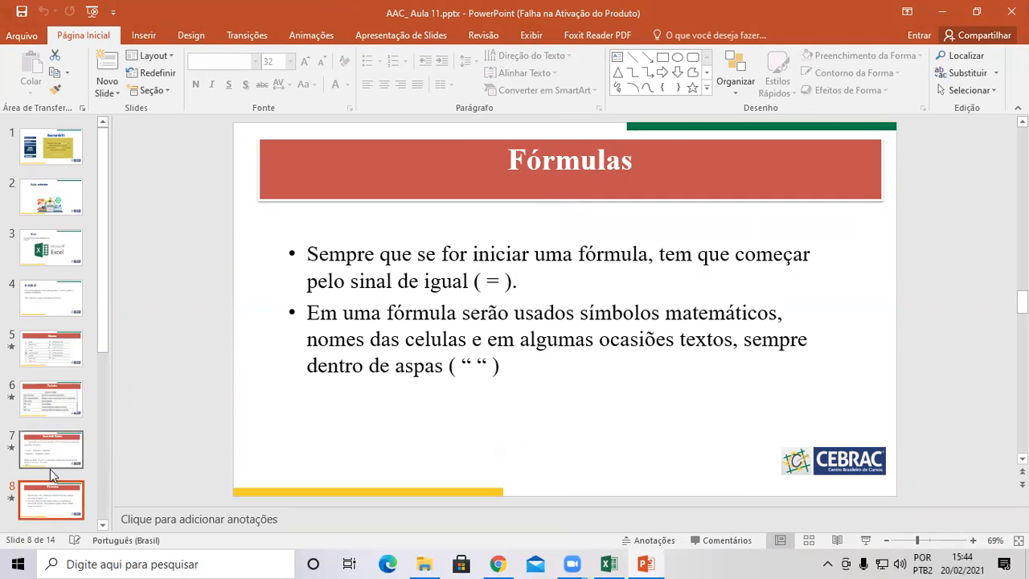
pyautogui.scroll(-1, 42, 453)
pyautogui.scroll(-2, 48, 492)
pyautogui.click(49, 491)
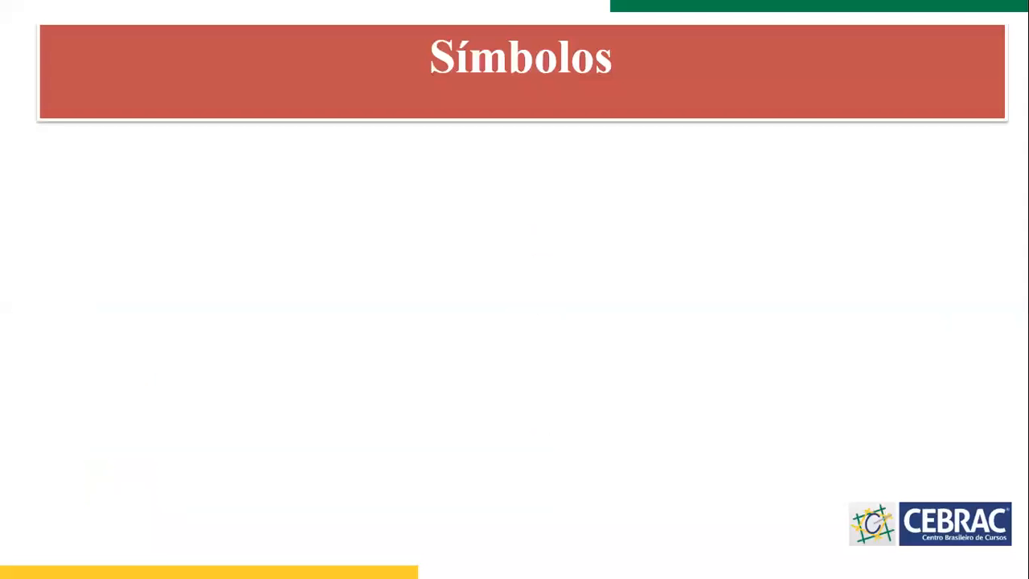
# Present the Símbolos slide full screen up to its arithmetic operators table, then end the show.
pyautogui.click(865, 539)
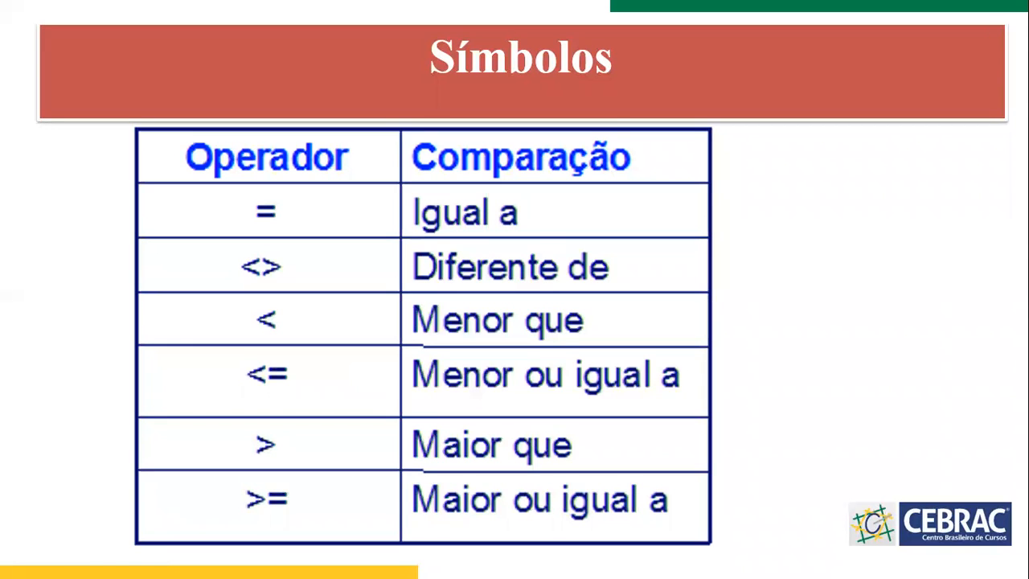
pyautogui.click(825, 319)
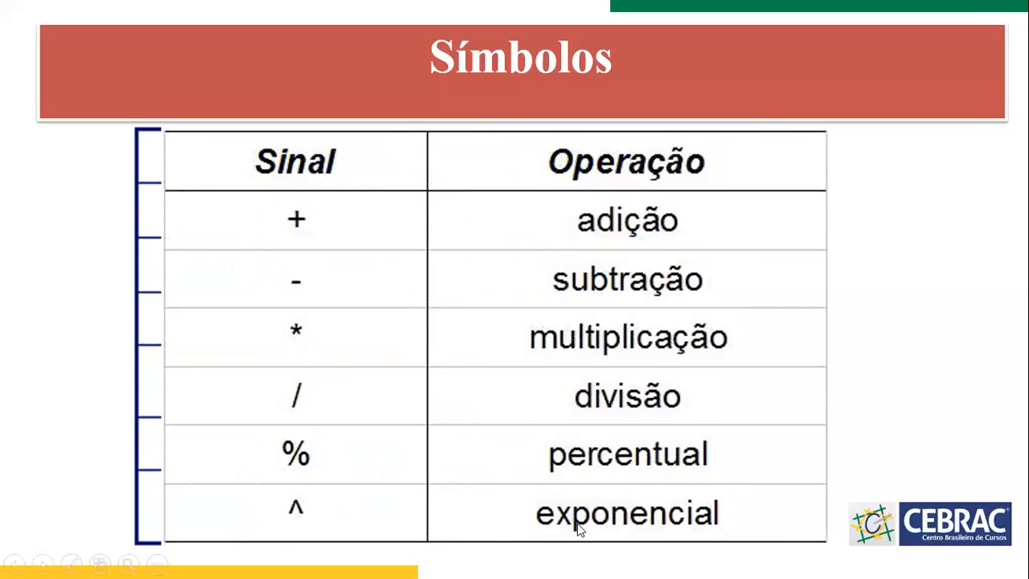
pyautogui.press('Escape')
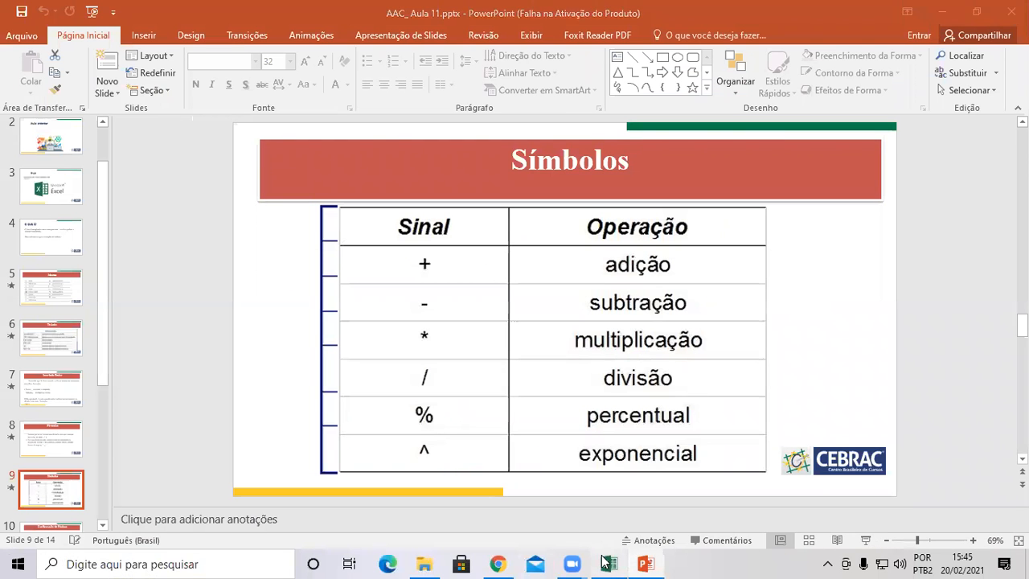
# Back in Excel, enter =2^3 in A21 so it shows 8.
pyautogui.click(609, 564)
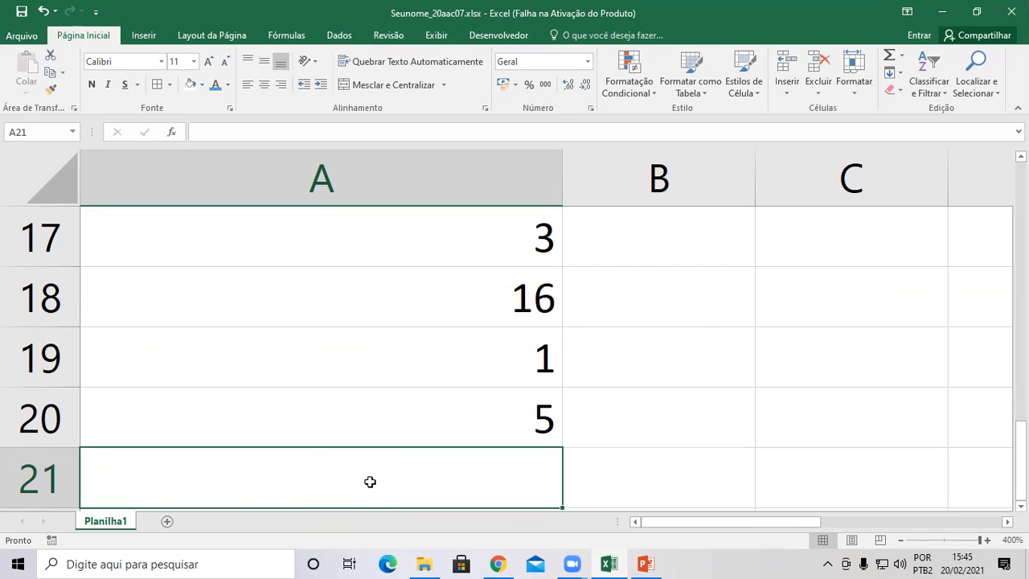
pyautogui.write('=2')
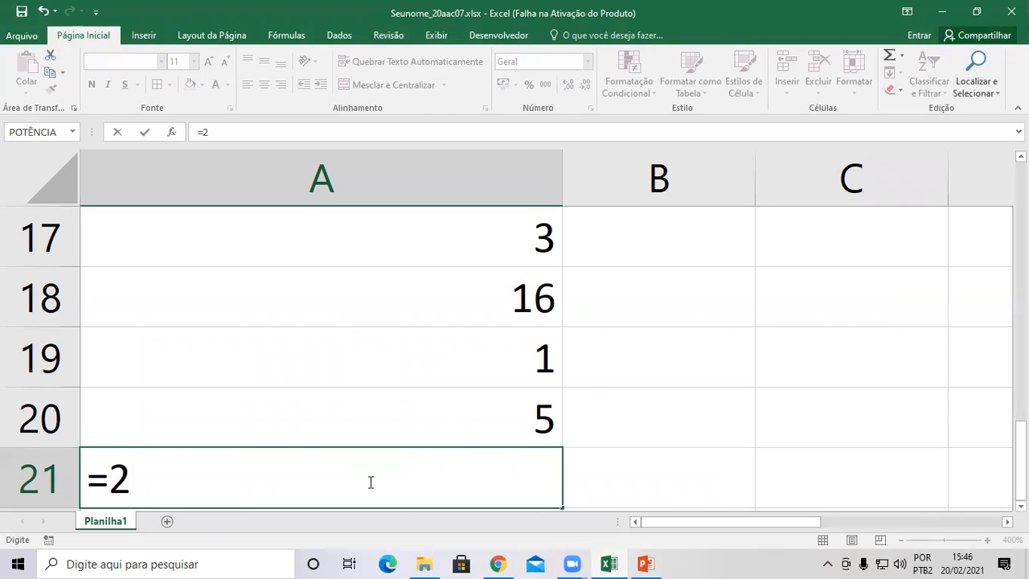
pyautogui.write('^3')
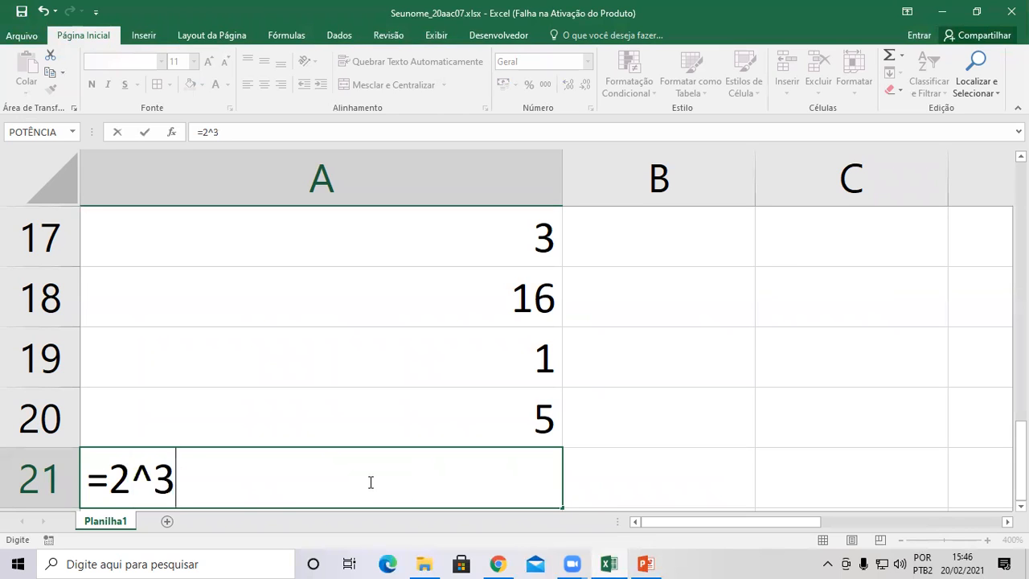
pyautogui.press('Return')
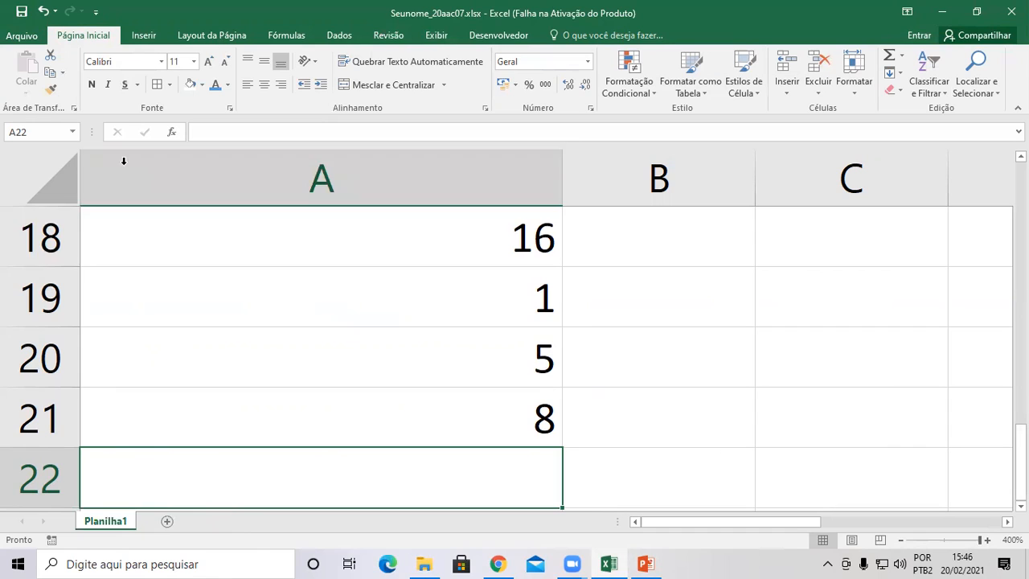
# Add a new blank sheet, Planilha2, with the Nova planilha (+) button.
pyautogui.click(167, 521)
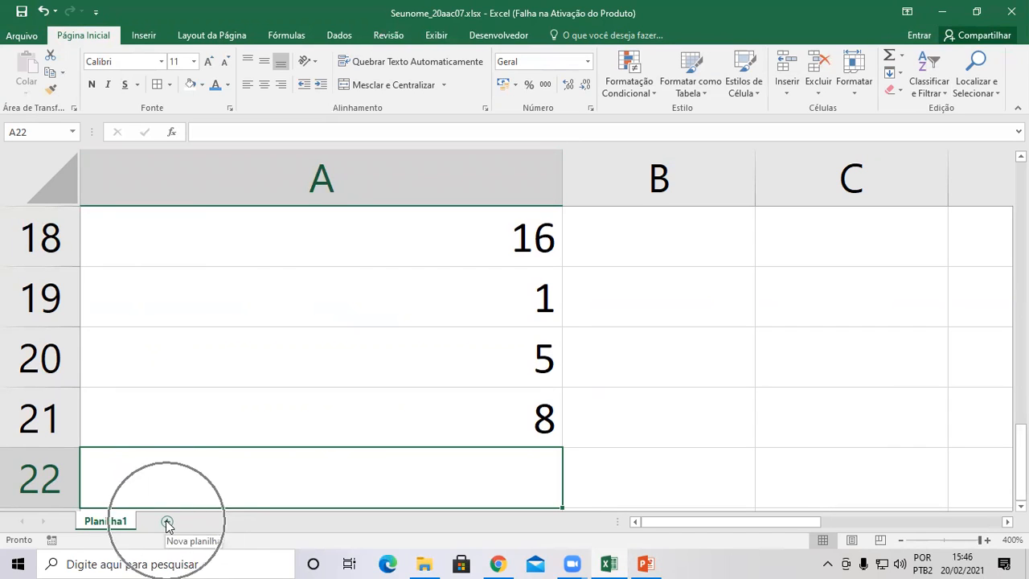
pyautogui.click(167, 521)
pyautogui.click(167, 521)
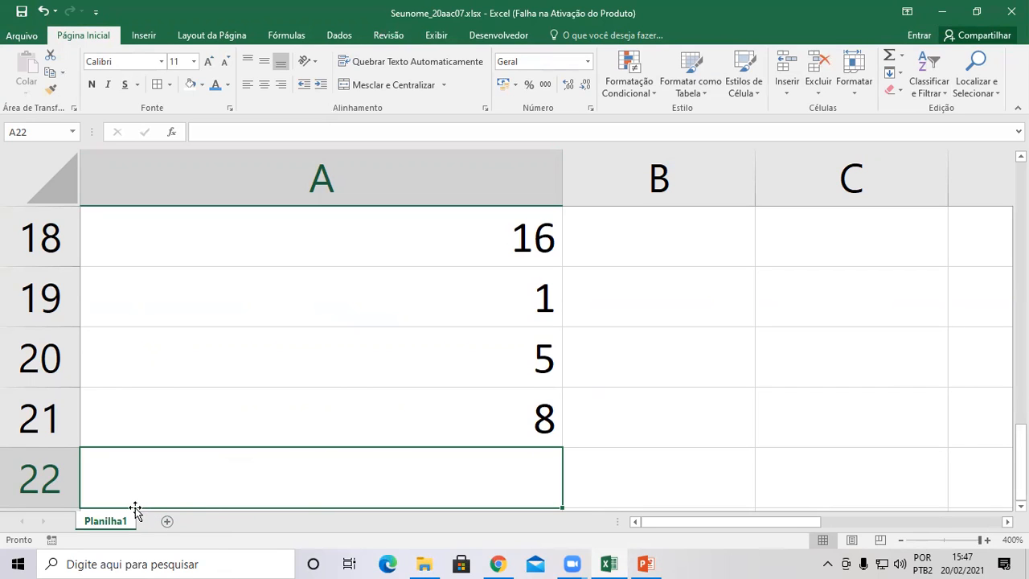
pyautogui.click(167, 521)
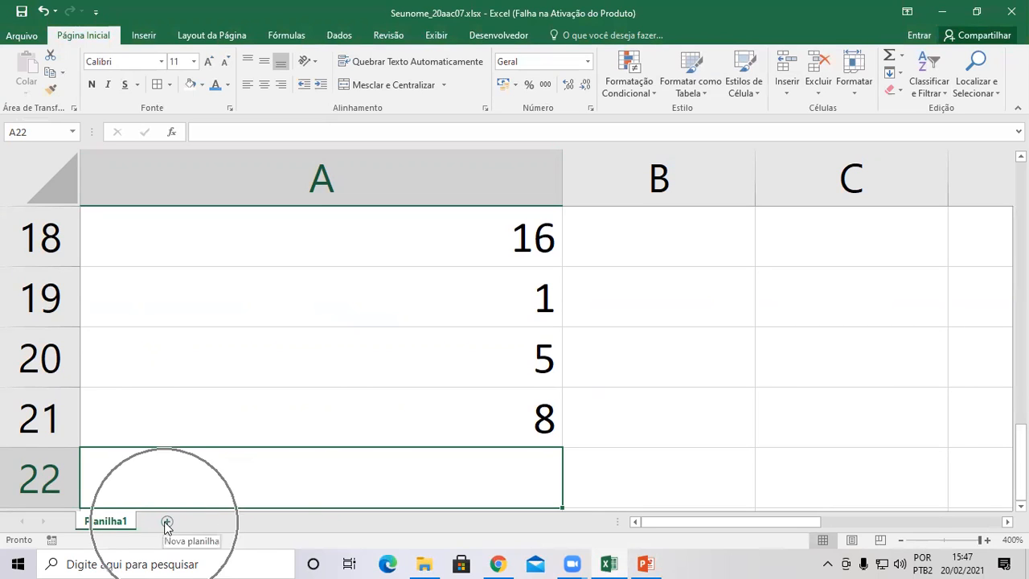
pyautogui.click(167, 521)
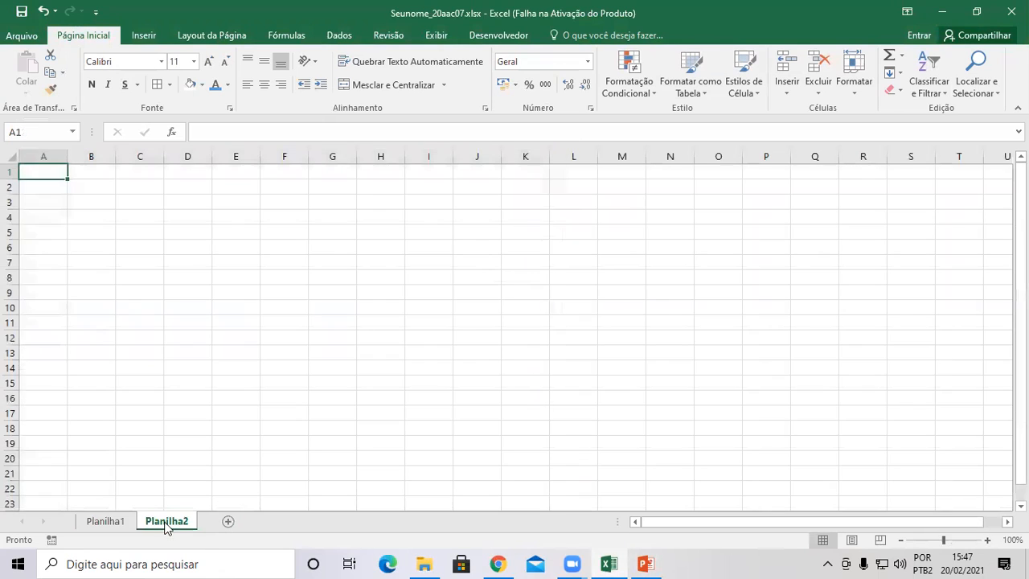
# Zoom the new sheet in to 400% and start typing the header Valor in A1.
pyautogui.click(988, 540)
pyautogui.click(988, 541)
pyautogui.click(989, 540)
pyautogui.click(988, 540)
pyautogui.click(988, 541)
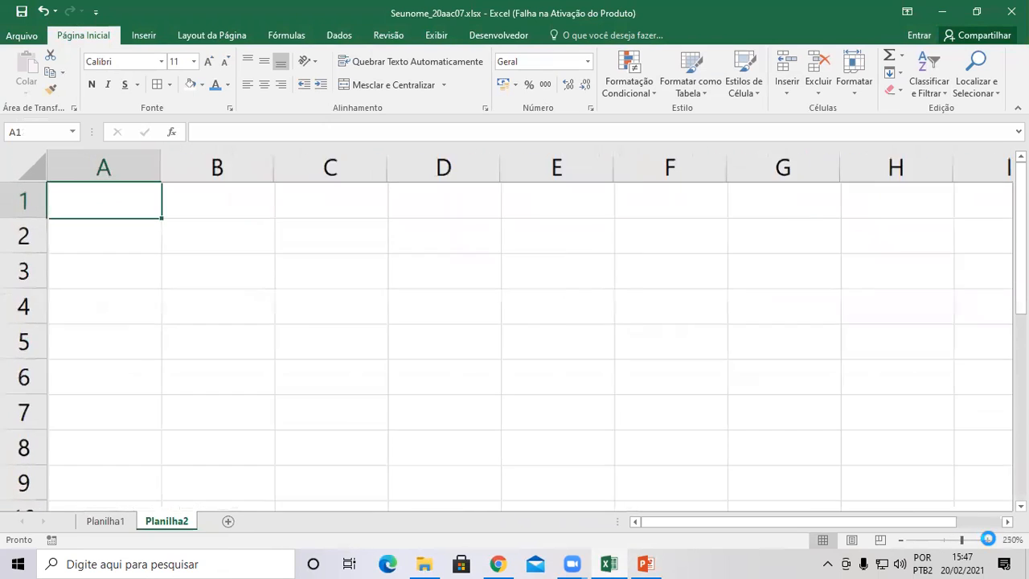
pyautogui.click(988, 540)
pyautogui.click(988, 541)
pyautogui.click(989, 540)
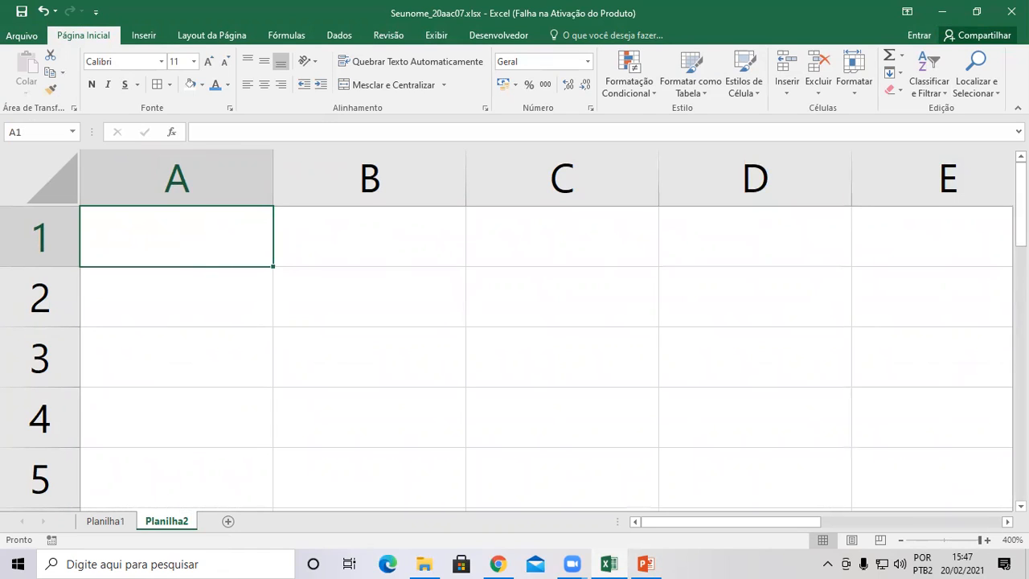
pyautogui.write('Valor')
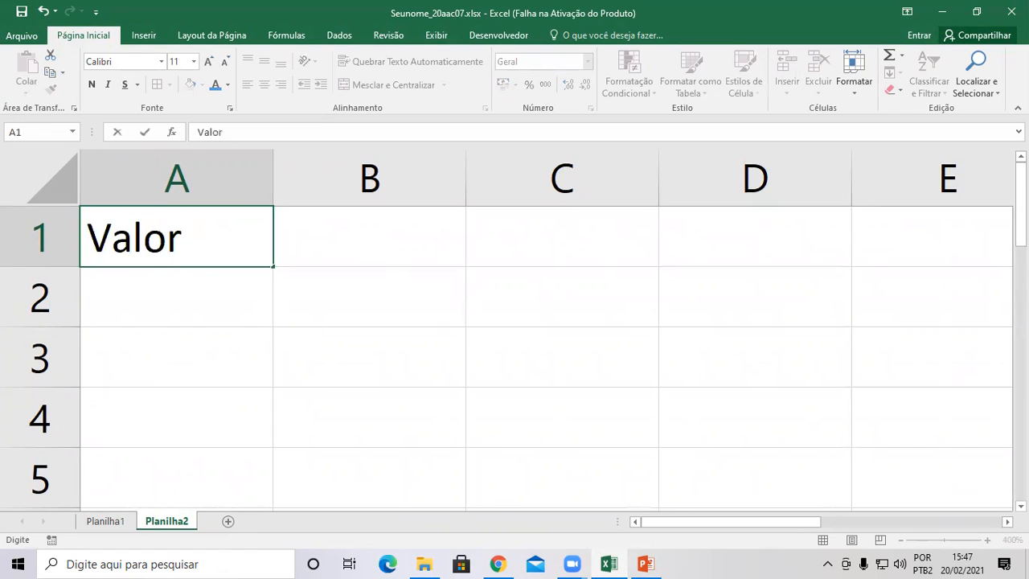
# Finish the header row with Valor in A1 and Porcentagem in B1.
pyautogui.press('Tab')
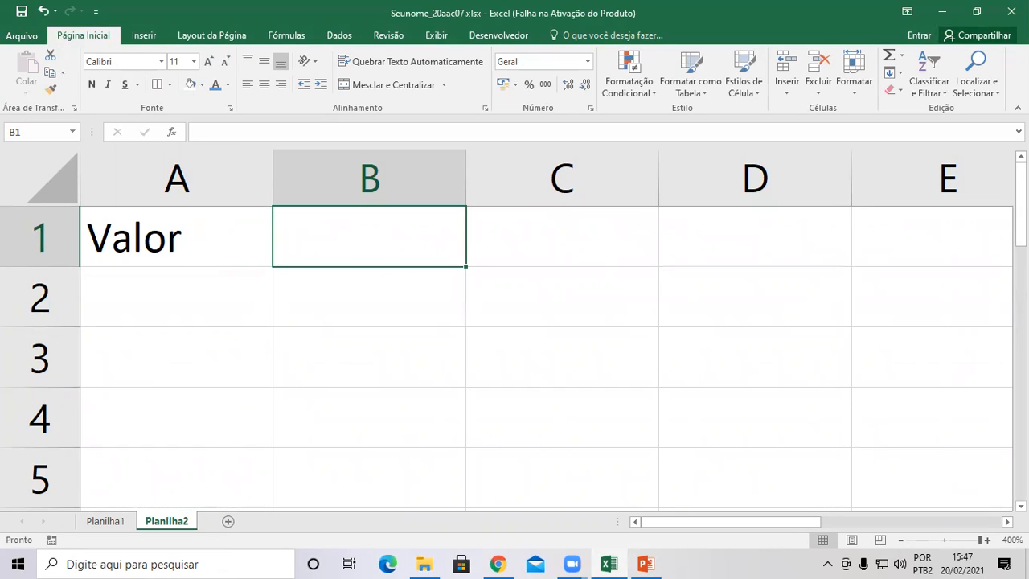
pyautogui.press('Left')
pyautogui.press('Down')
pyautogui.press('Right')
pyautogui.press('Left')
pyautogui.press('Down')
pyautogui.press('Up')
pyautogui.press('Down')
pyautogui.press('Up')
pyautogui.press('Right')
pyautogui.press('Left')
pyautogui.press('Up')
pyautogui.press('Right')
pyautogui.write('Porc')
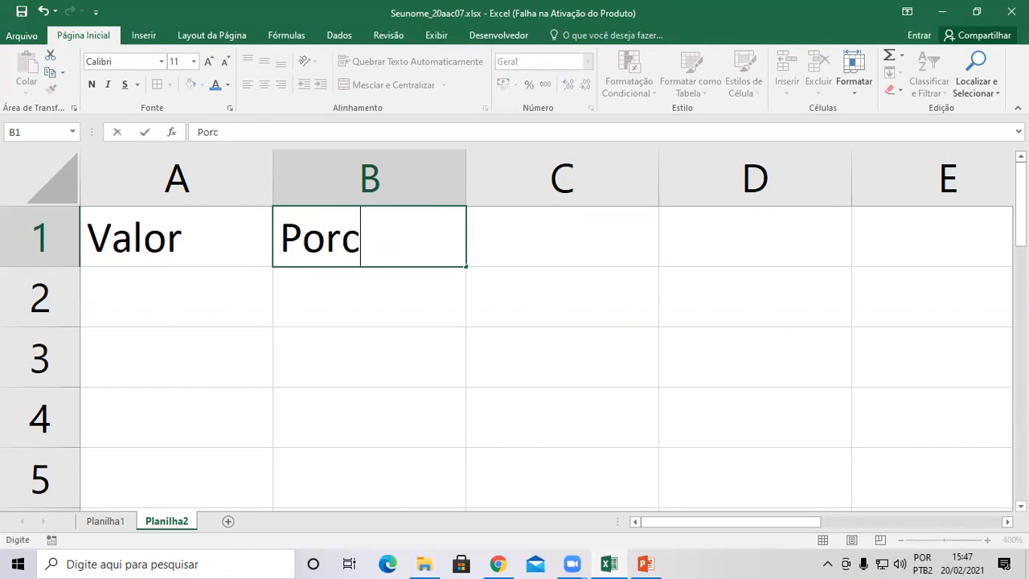
pyautogui.write('entagem')
pyautogui.press('Return')
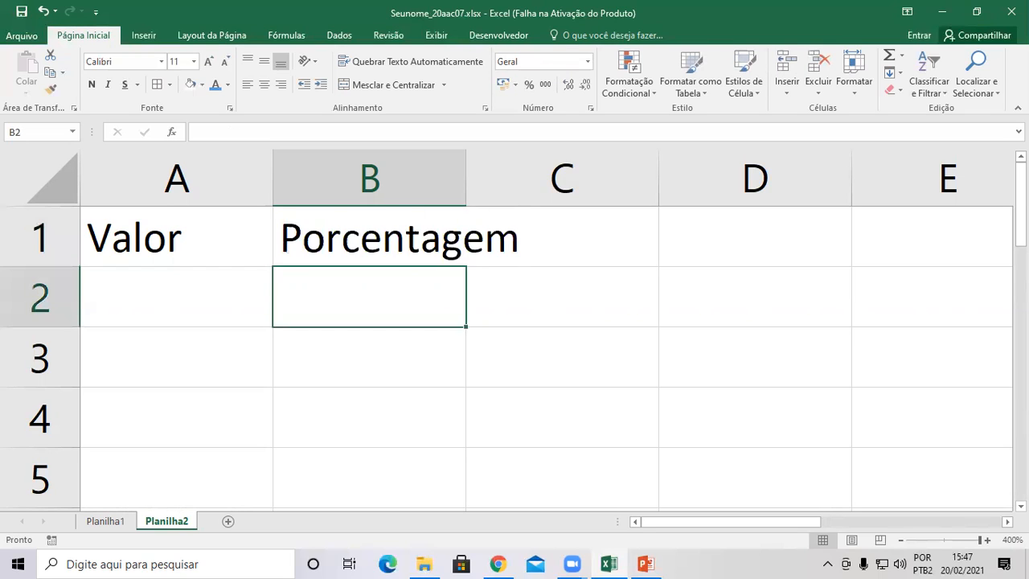
# Enter 1500 in A2 and 3,50% in B2.
pyautogui.press('Left')
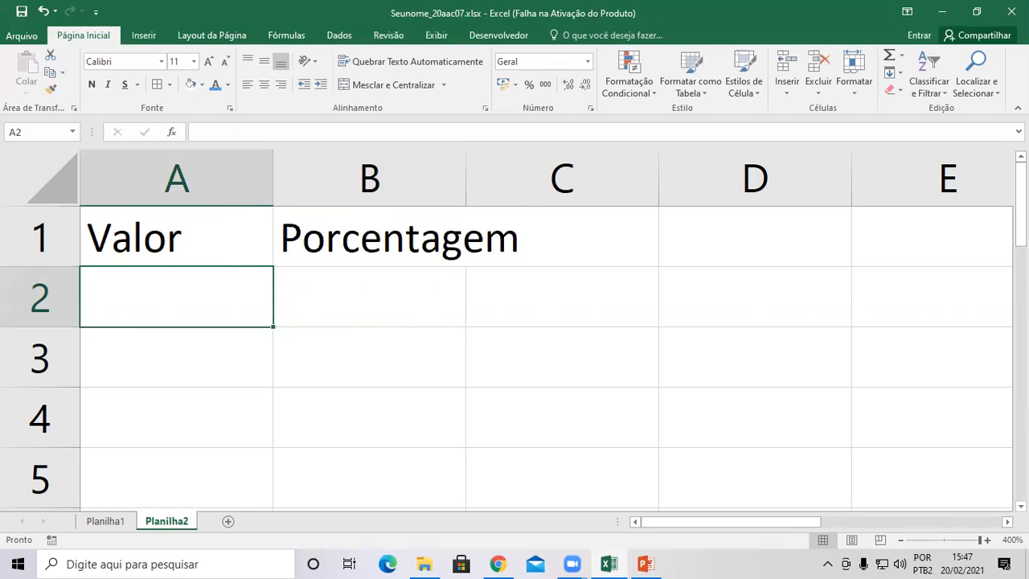
pyautogui.write('1500')
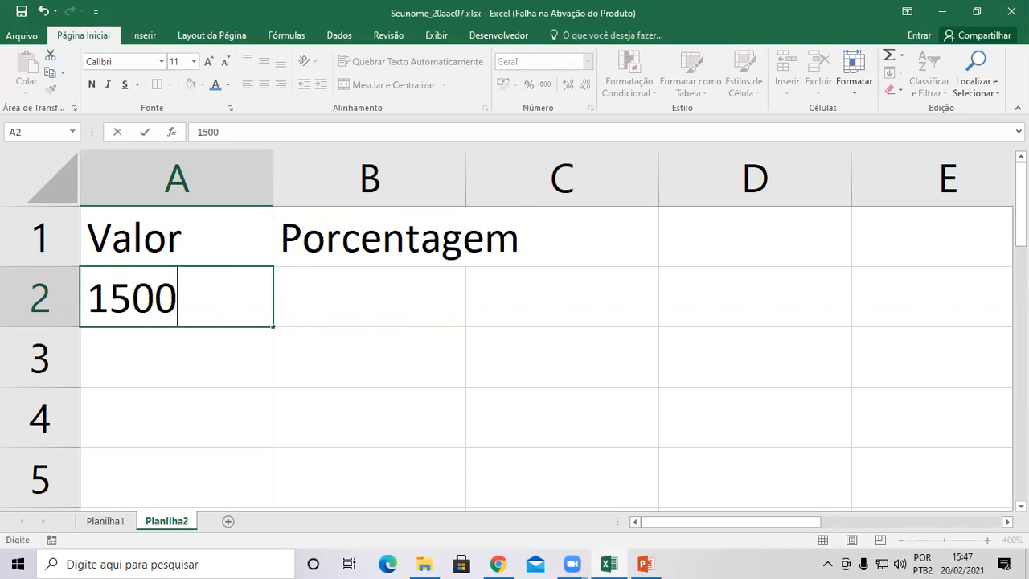
pyautogui.press('Tab')
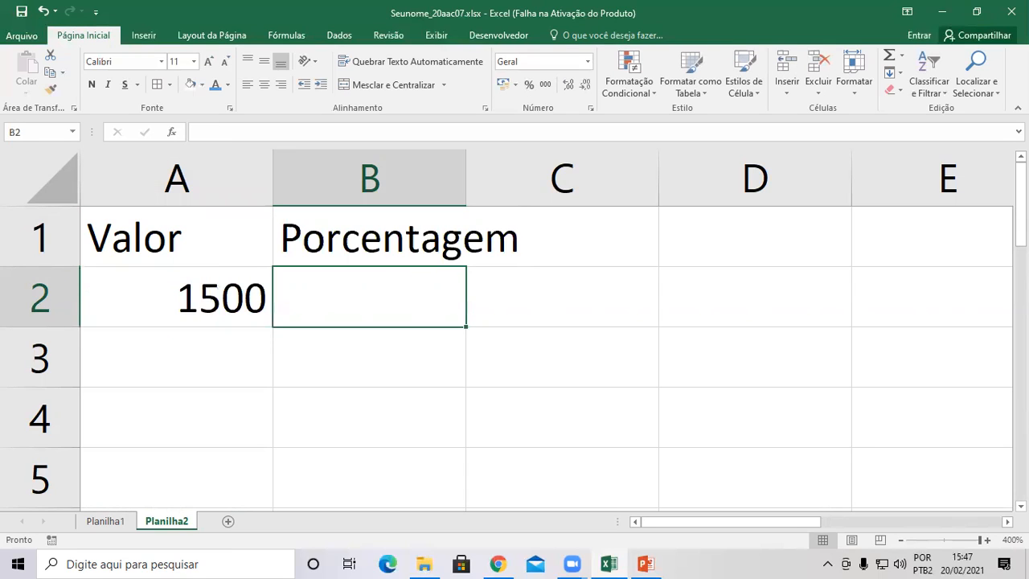
pyautogui.write('3,')
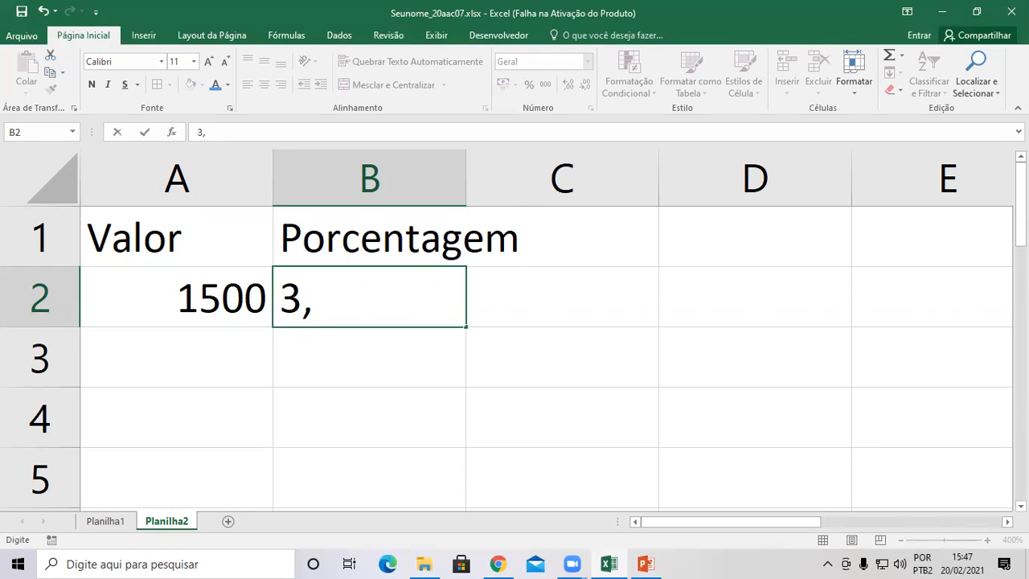
pyautogui.write('50%')
pyautogui.press('Return')
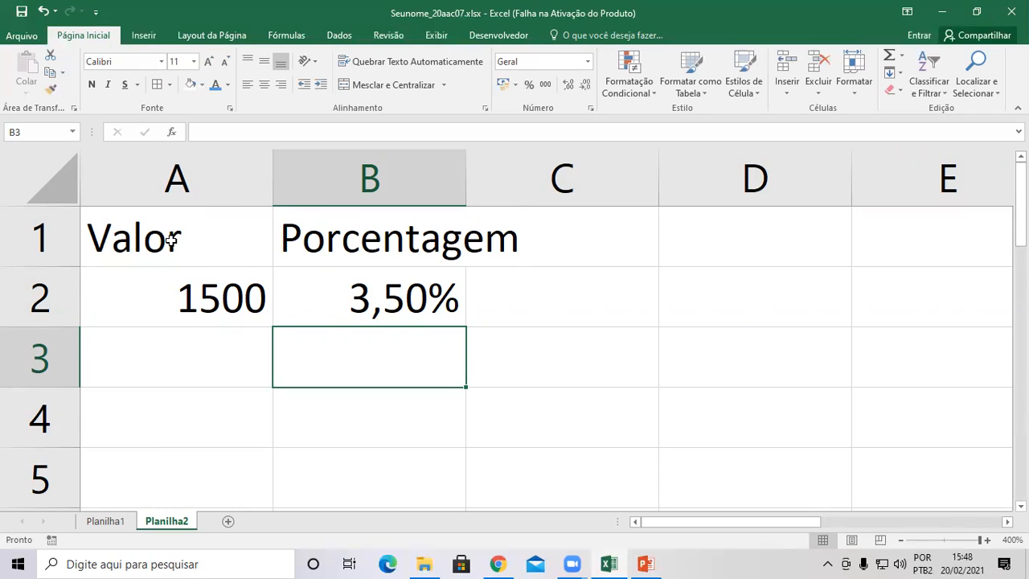
# Give the A1:B2 table all borders and autofit columns A and B.
pyautogui.moveTo(171, 239); pyautogui.dragTo(378, 304)
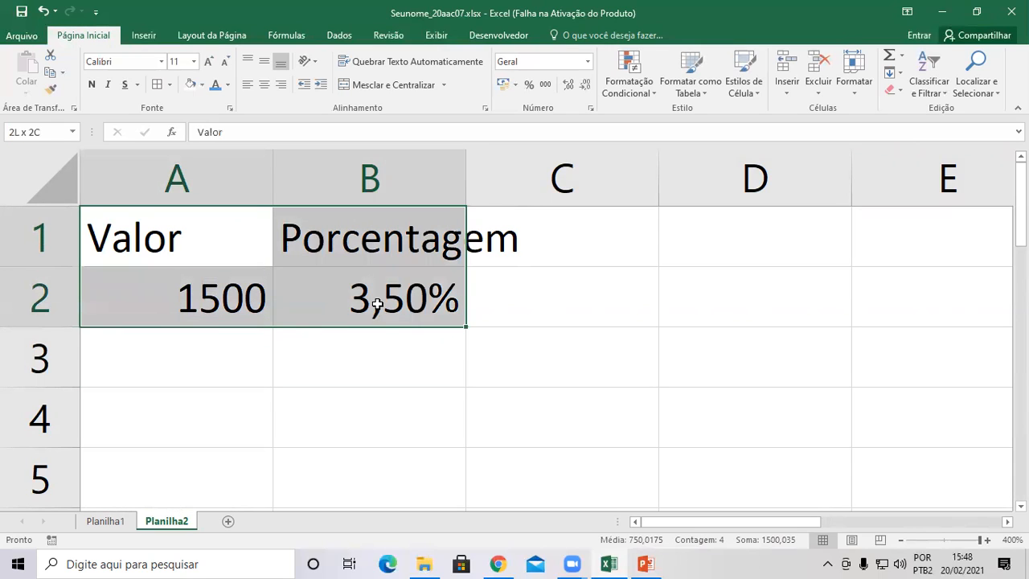
pyautogui.moveTo(378, 304); pyautogui.dragTo(377, 304)
pyautogui.click(158, 84)
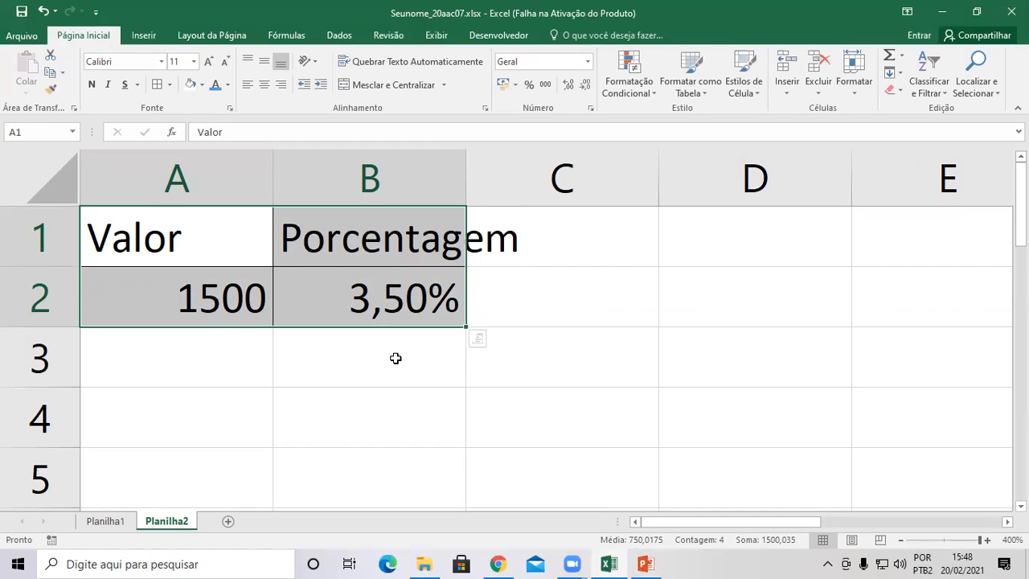
pyautogui.doubleClick(464, 169)
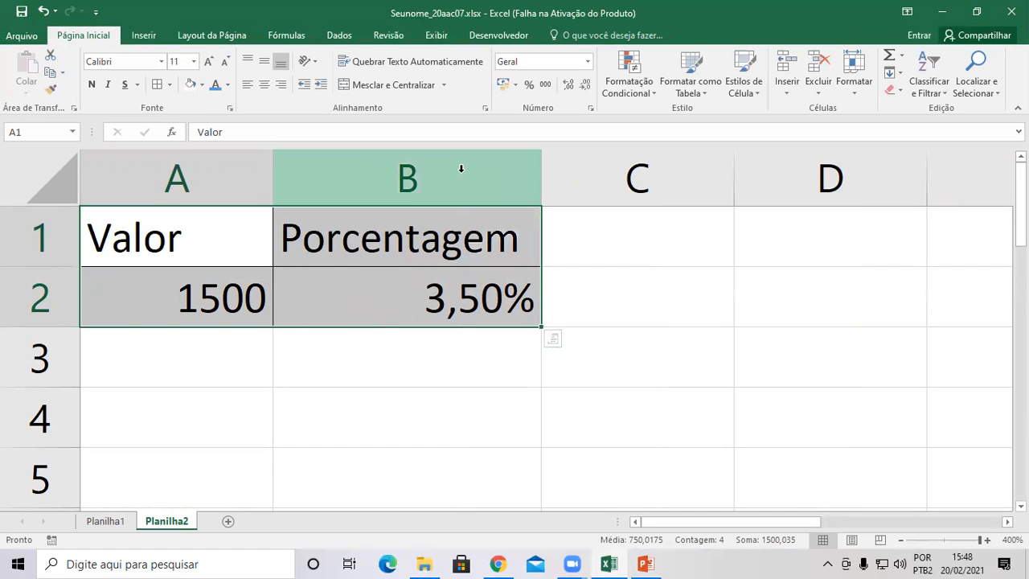
pyautogui.doubleClick(273, 165)
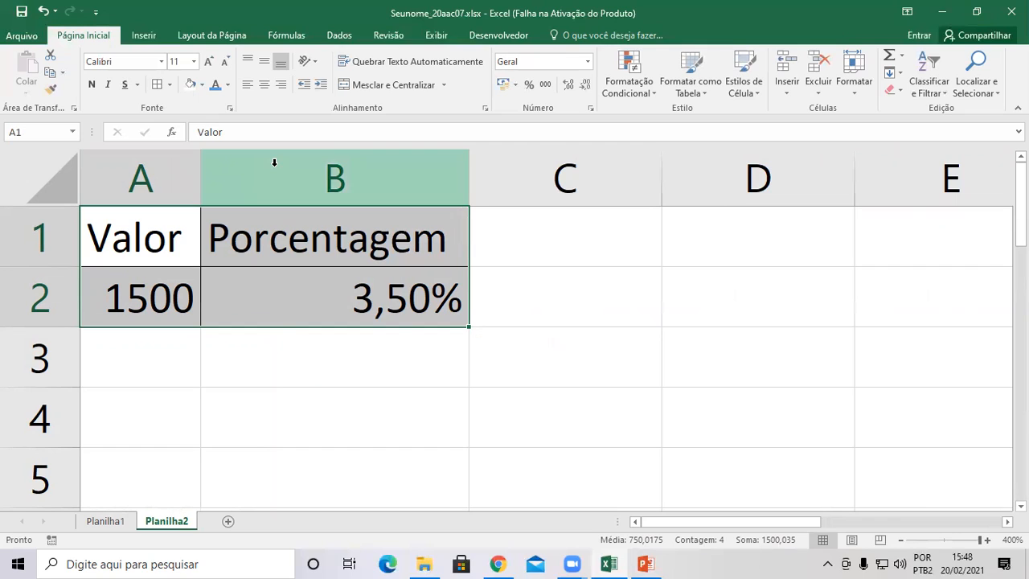
# Format the 1500 in A2 as accounting currency, R$ 1.500,00.
pyautogui.click(142, 306)
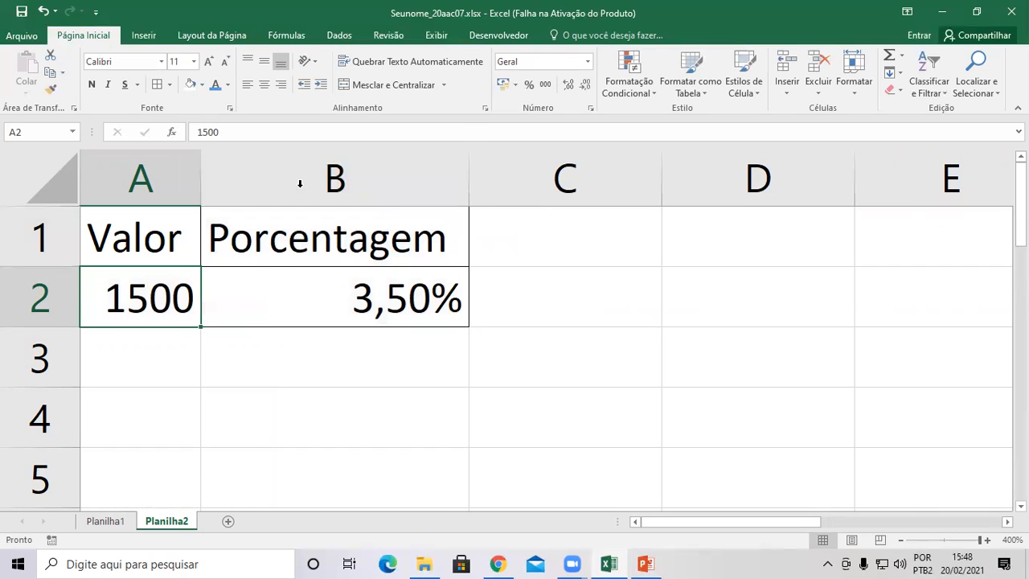
pyautogui.click(503, 83)
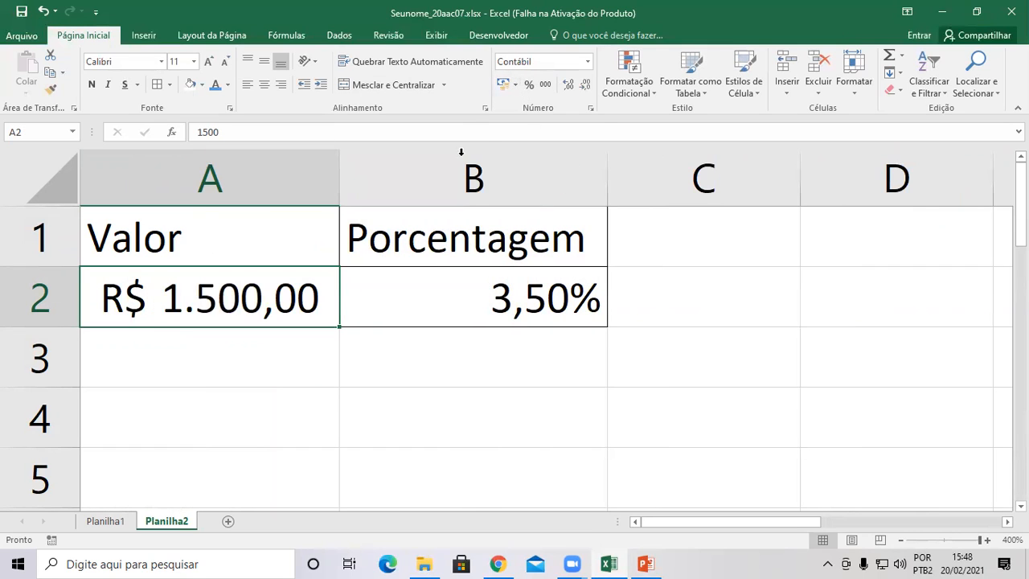
pyautogui.click(692, 349)
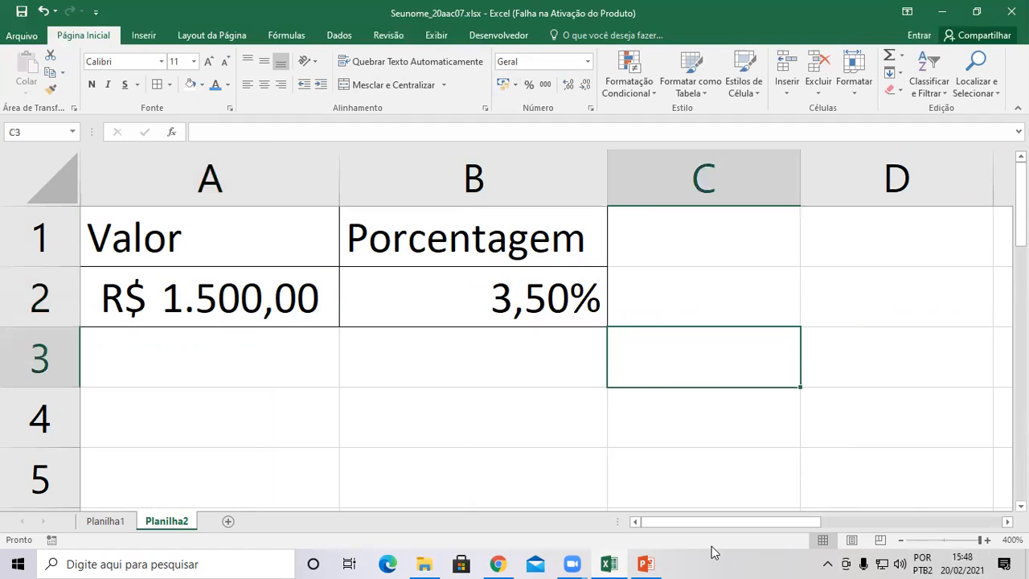
# Label A4 Resultado and add borders around A4:B4.
pyautogui.click(116, 423)
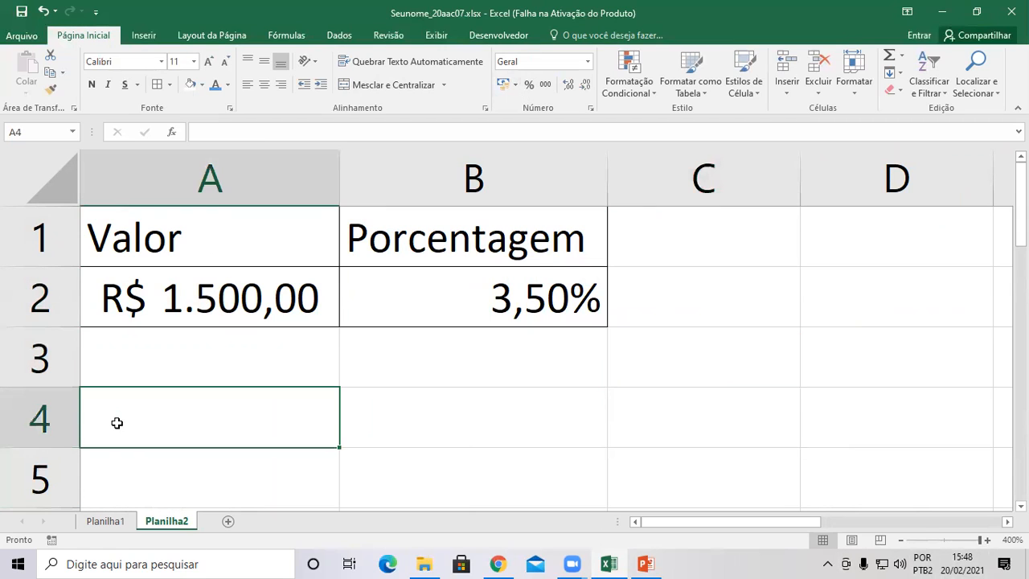
pyautogui.write('Re')
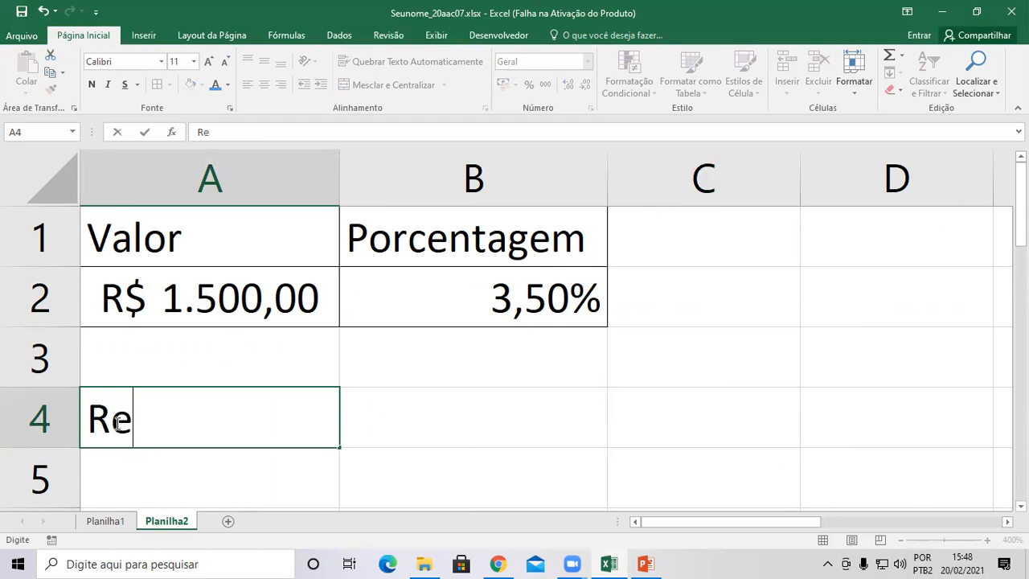
pyautogui.write('sultado')
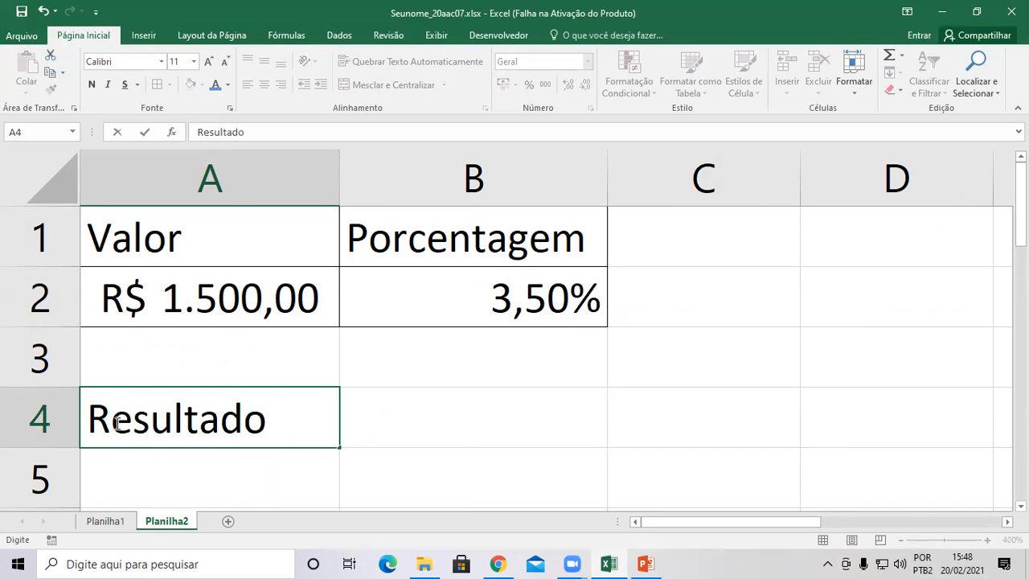
pyautogui.press('Tab')
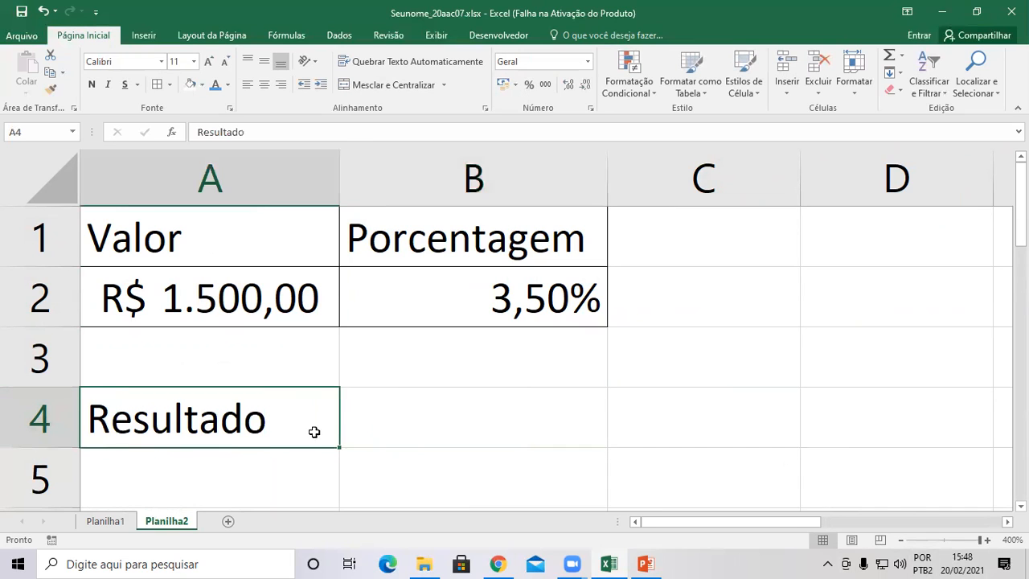
pyautogui.moveTo(314, 429); pyautogui.dragTo(390, 429)
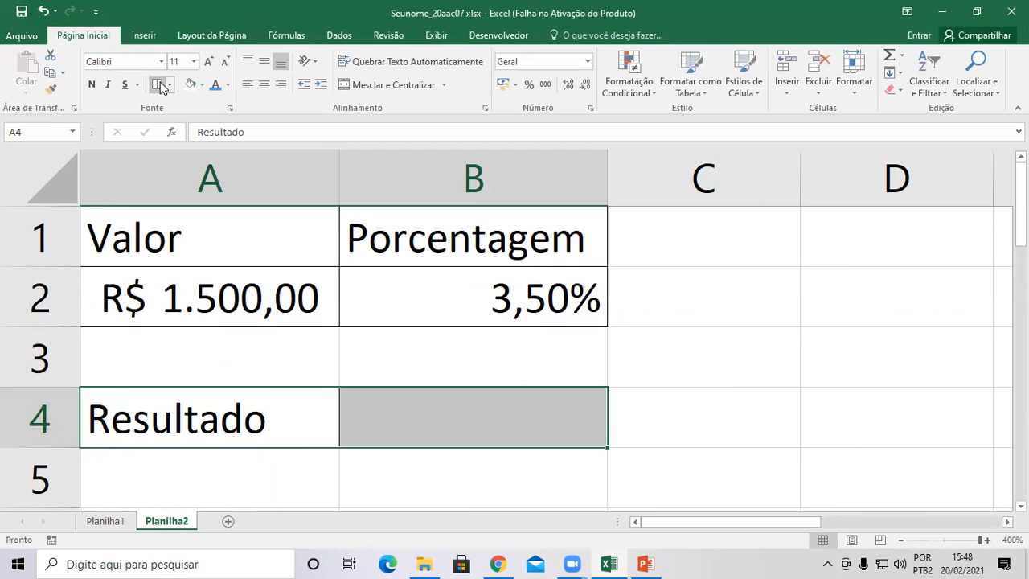
pyautogui.click(465, 413)
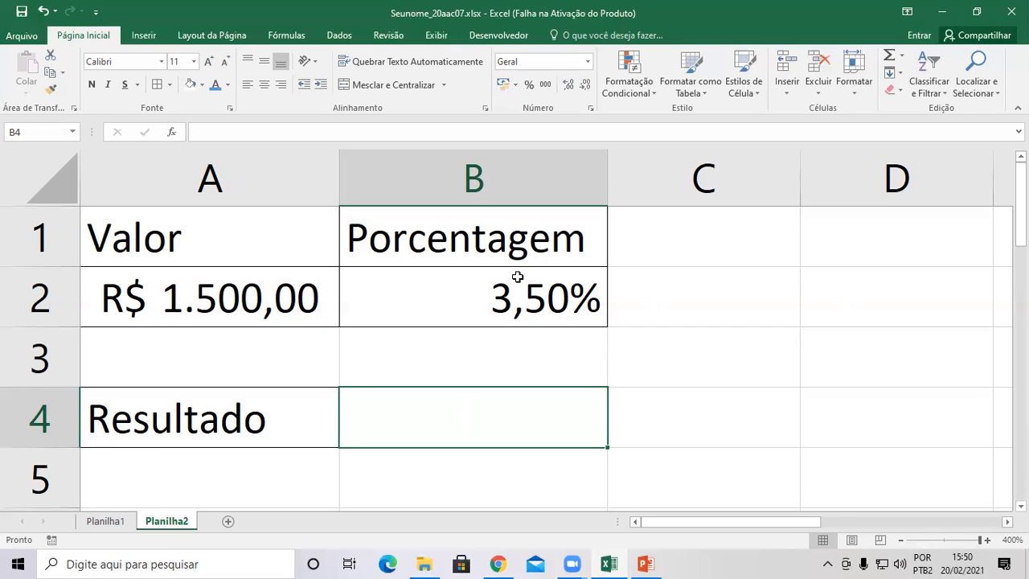
# Build the formula =A2*B2 in B4 by clicking A2 and B2, giving R$ 52,50.
pyautogui.write('=')
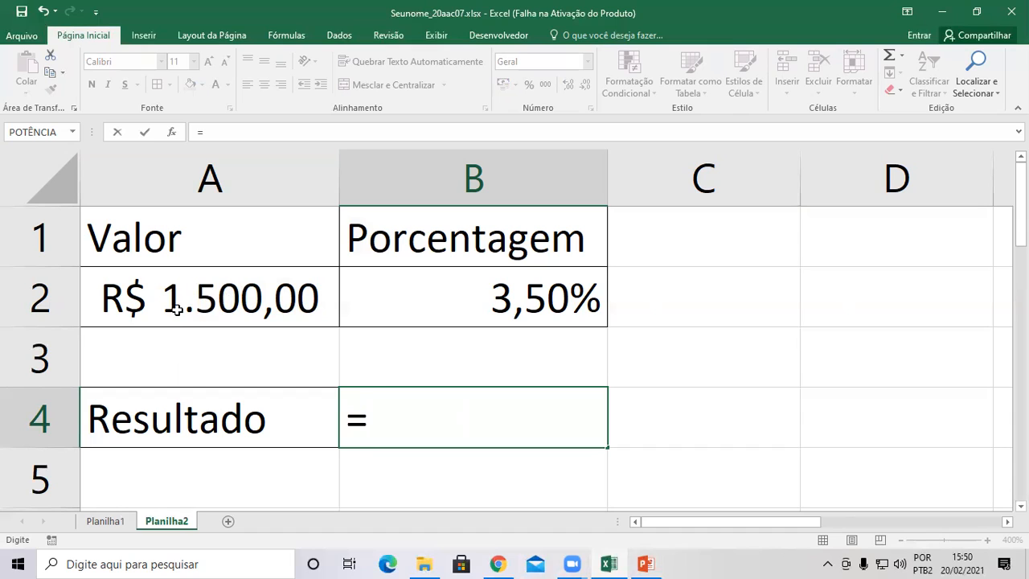
pyautogui.click(231, 299)
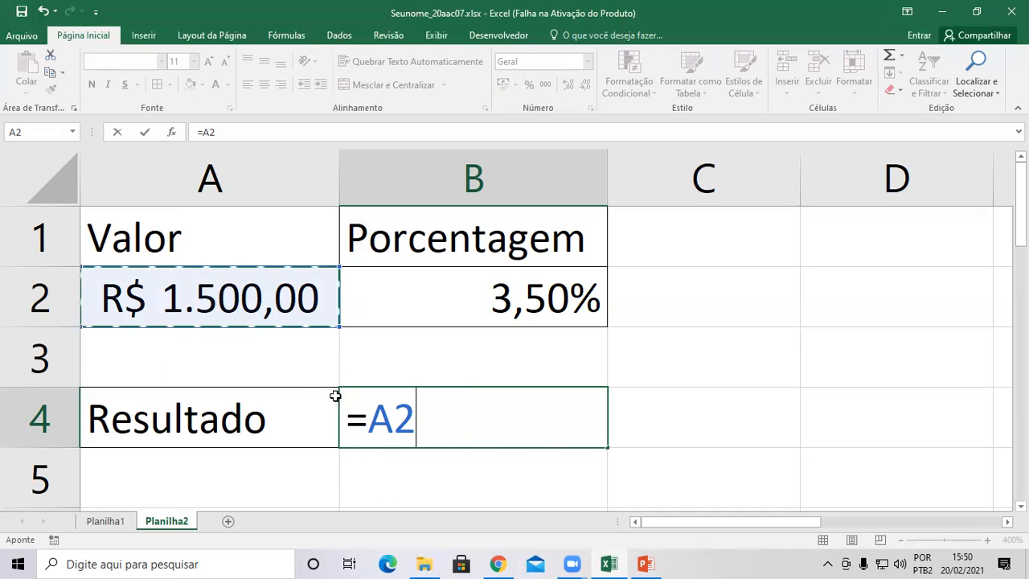
pyautogui.write('*')
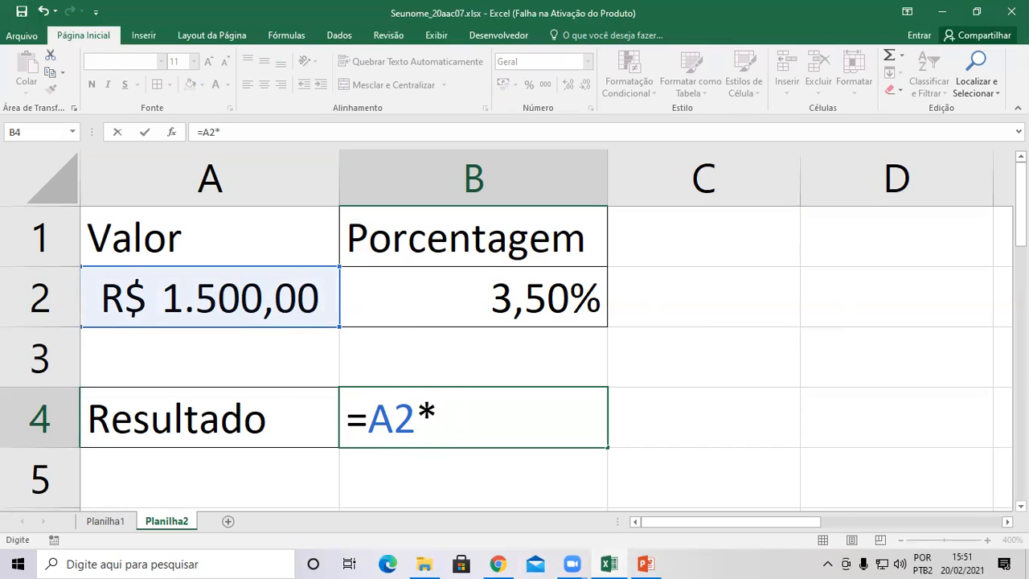
pyautogui.click(477, 301)
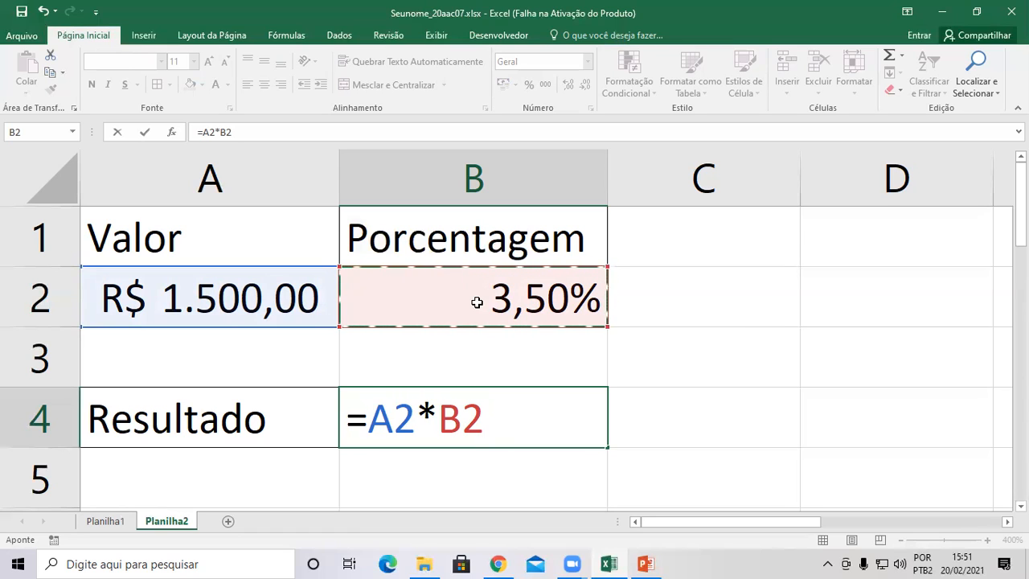
pyautogui.press('Return')
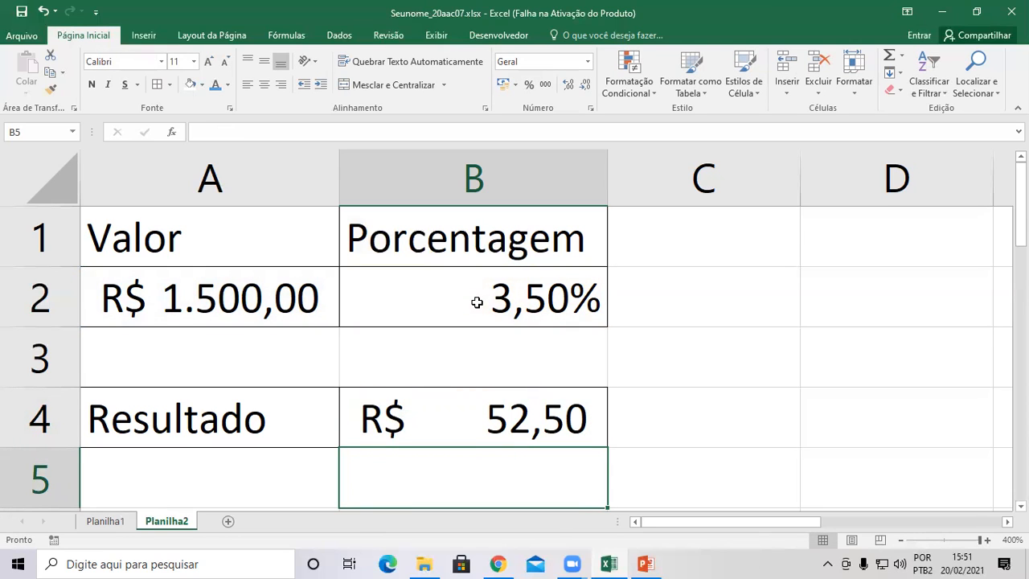
pyautogui.click(458, 427)
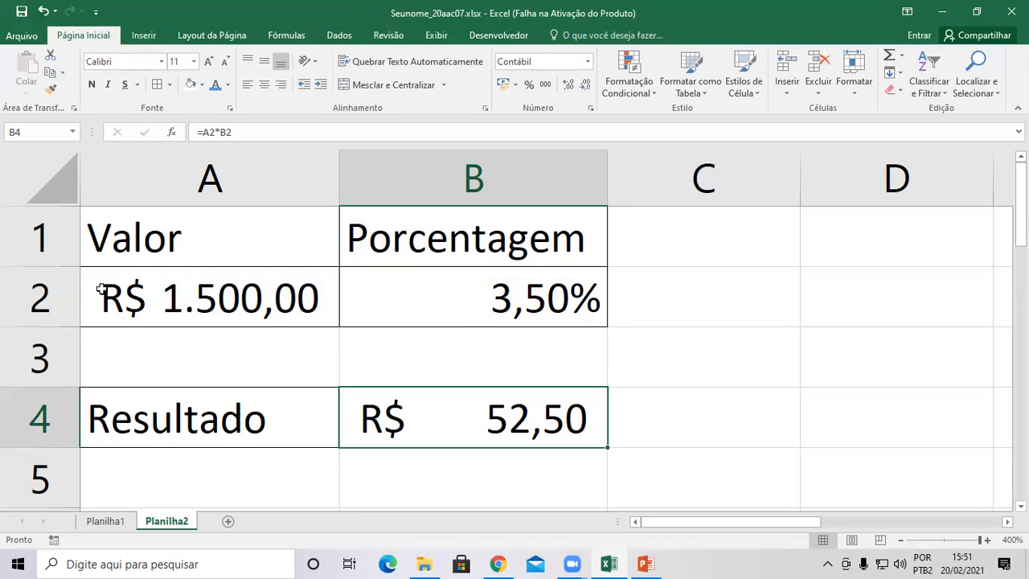
# Change Valor to 5585 and Porcentagem to 7,85%, so B4 shows R$ 438,42.
pyautogui.click(205, 294)
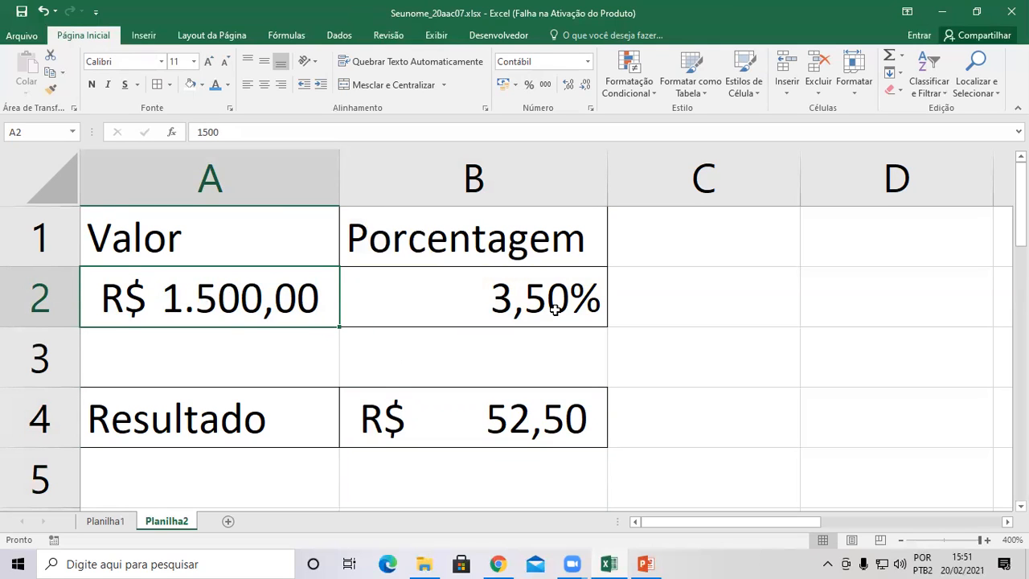
pyautogui.write('55')
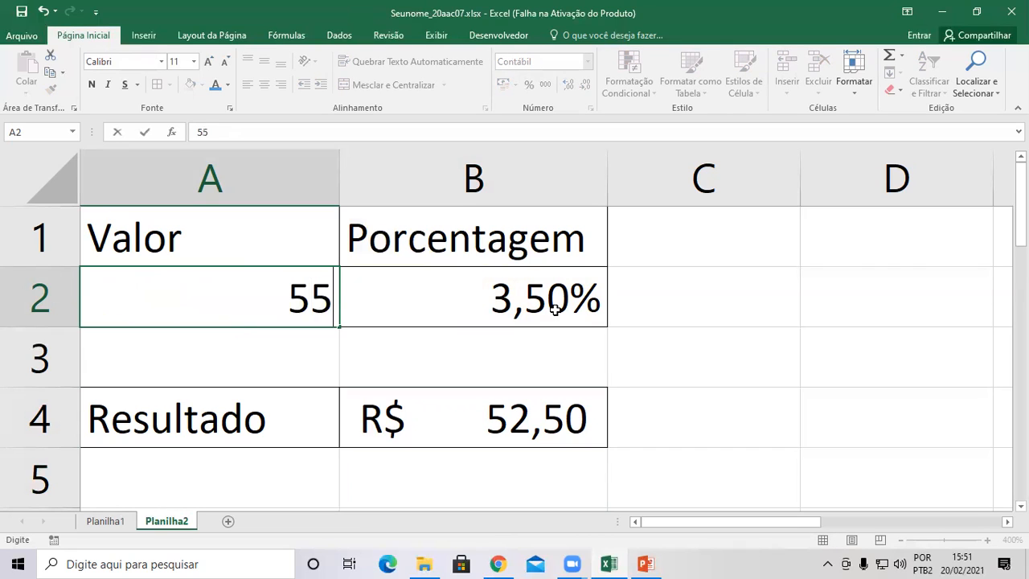
pyautogui.write('85')
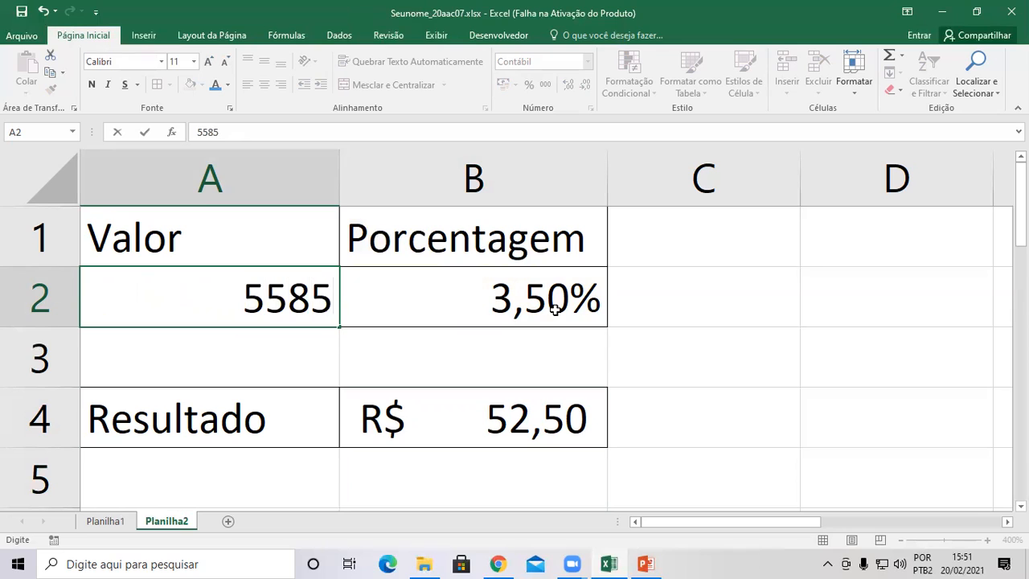
pyautogui.press('Return')
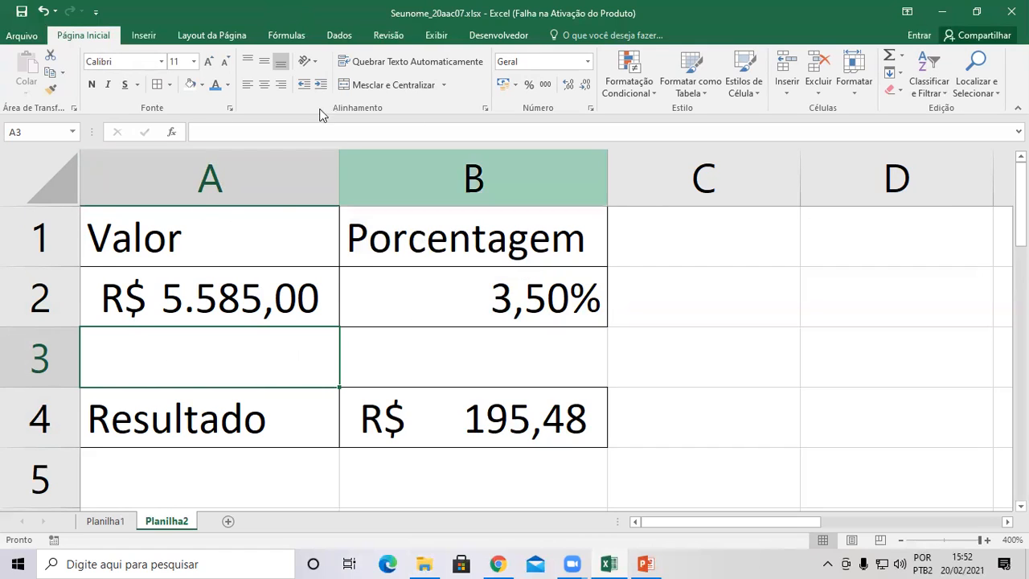
pyautogui.click(494, 303)
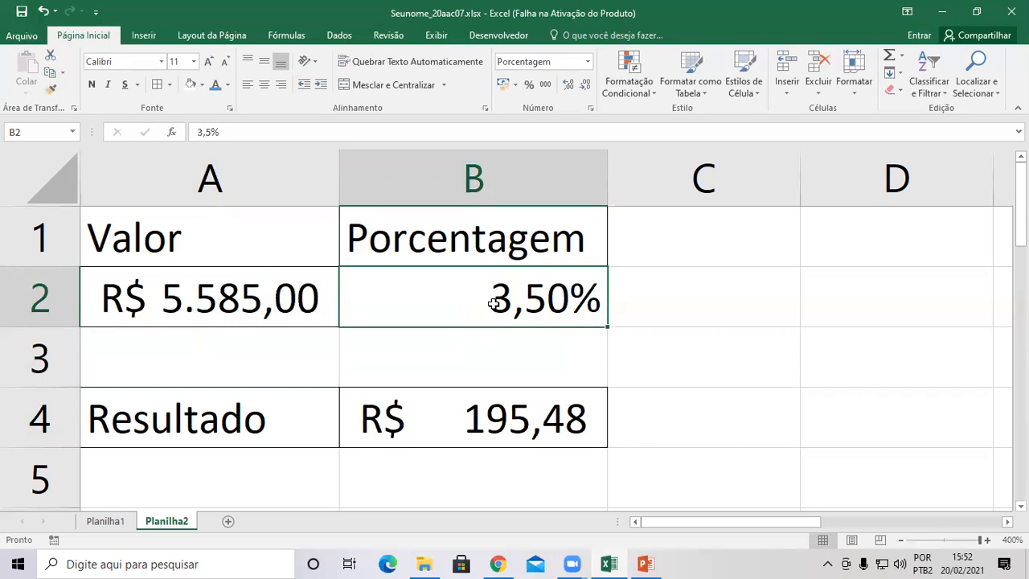
pyautogui.write('7,85')
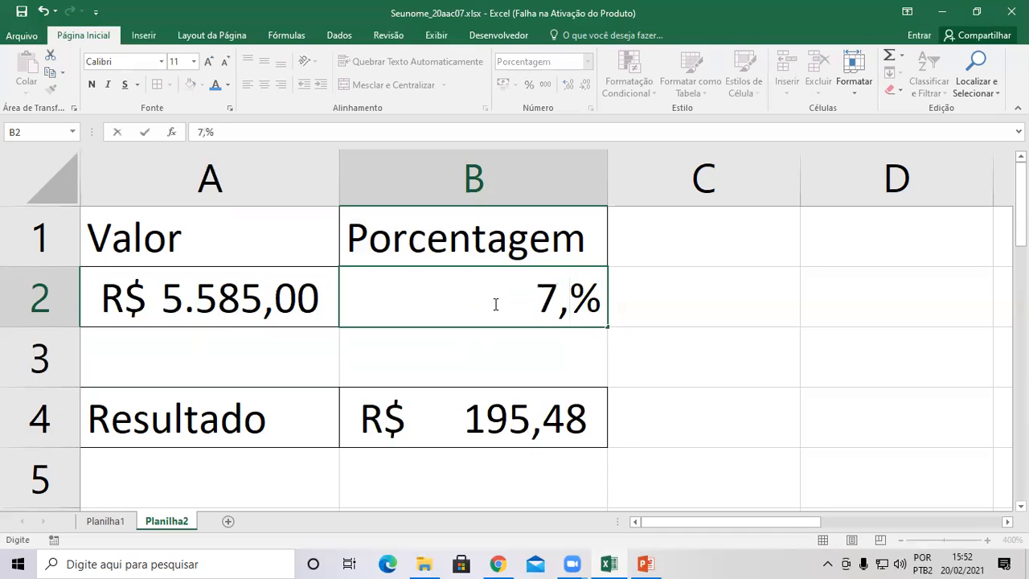
pyautogui.press('Return')
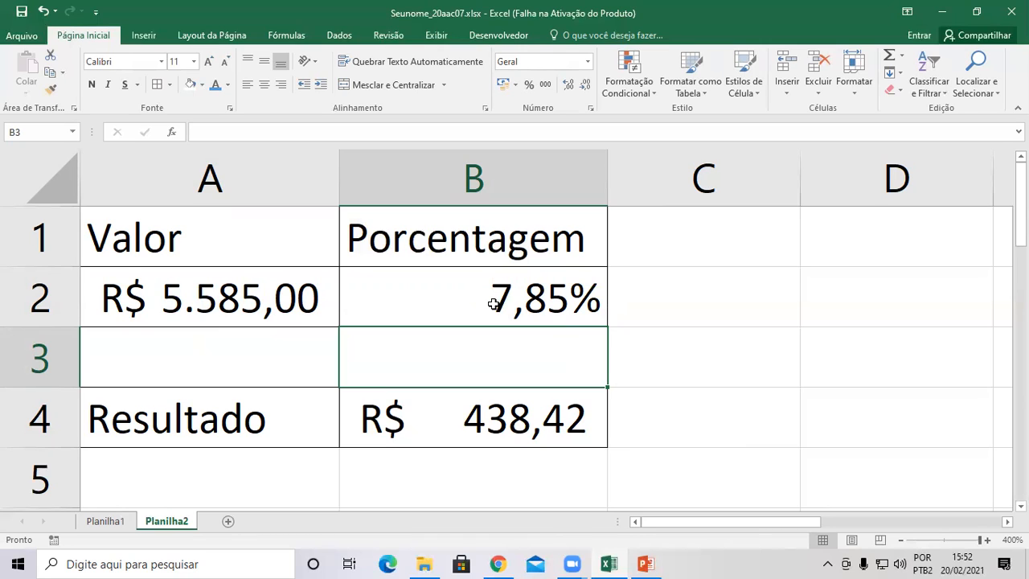
# Save the workbook with Ctrl+S and close Excel.
pyautogui.hotkey('ctrl', 's')
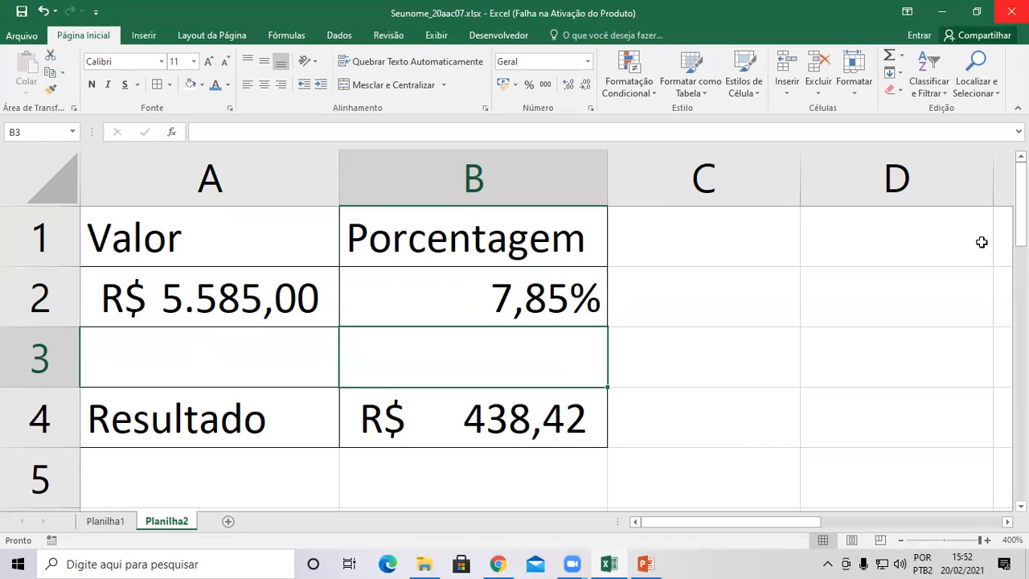
pyautogui.click(977, 278)
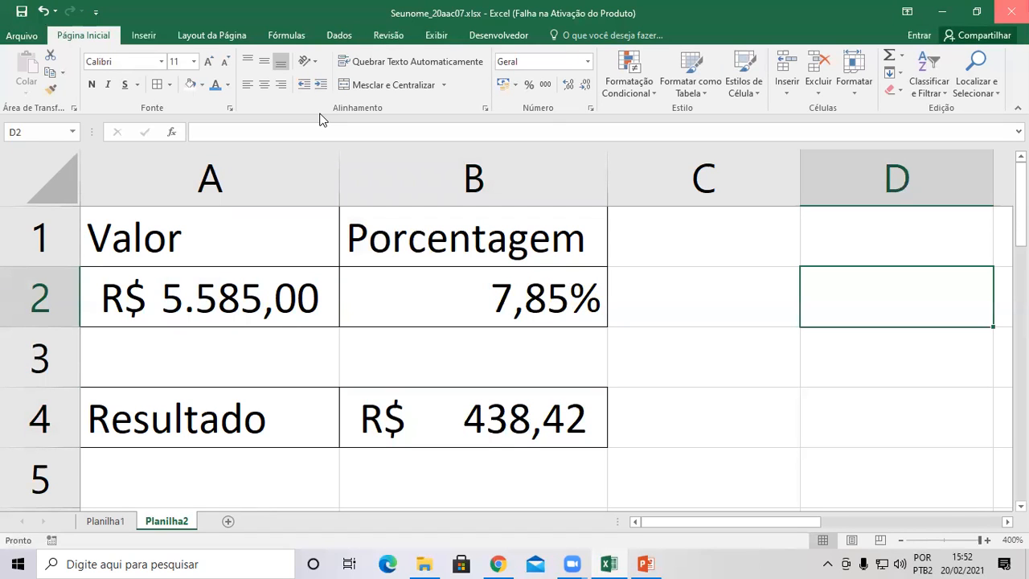
pyautogui.click(1011, 12)
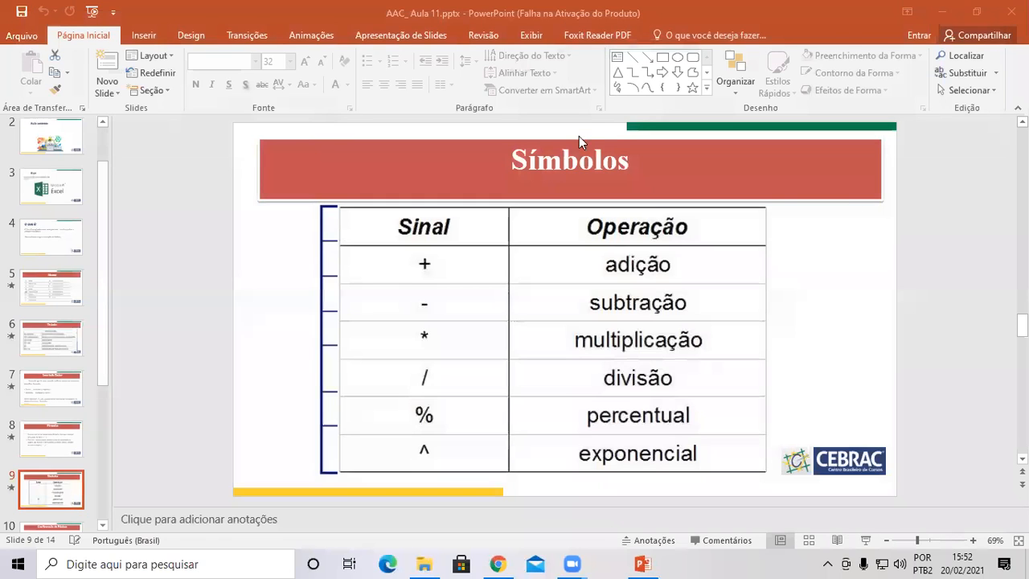
# Restore the PowerPoint window and close the AAC_Aula 11 presentation.
pyautogui.doubleClick(289, 24)
pyautogui.click(538, 110)
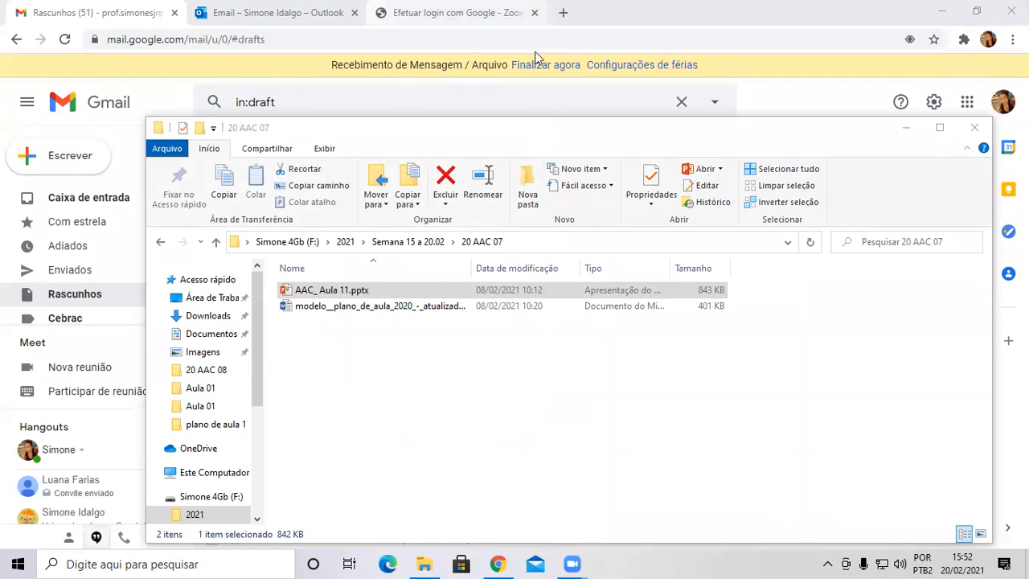
# Drag the 20 AAC 07 File Explorer window up and to the left.
pyautogui.moveTo(514, 127); pyautogui.dragTo(452, 86)
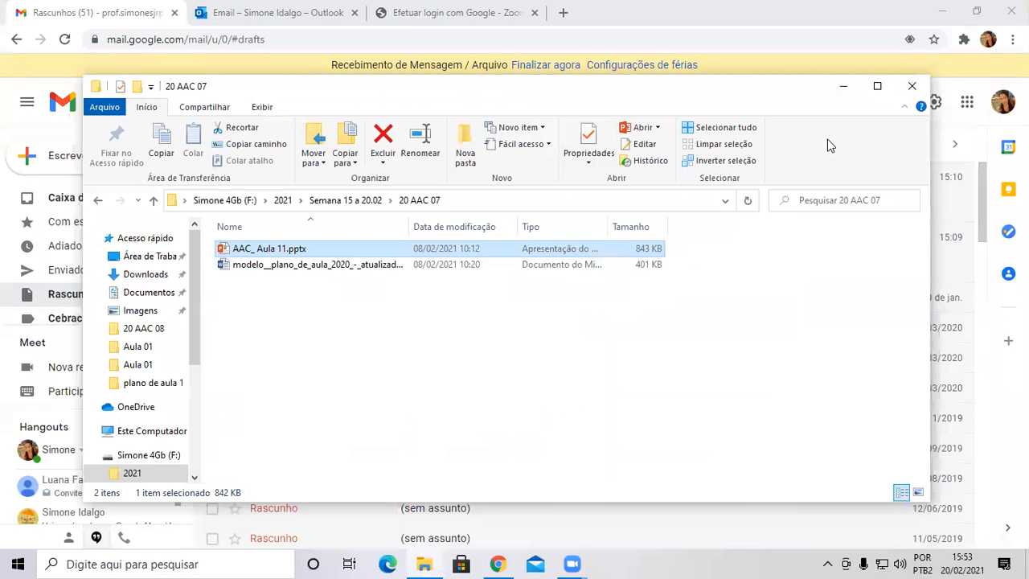